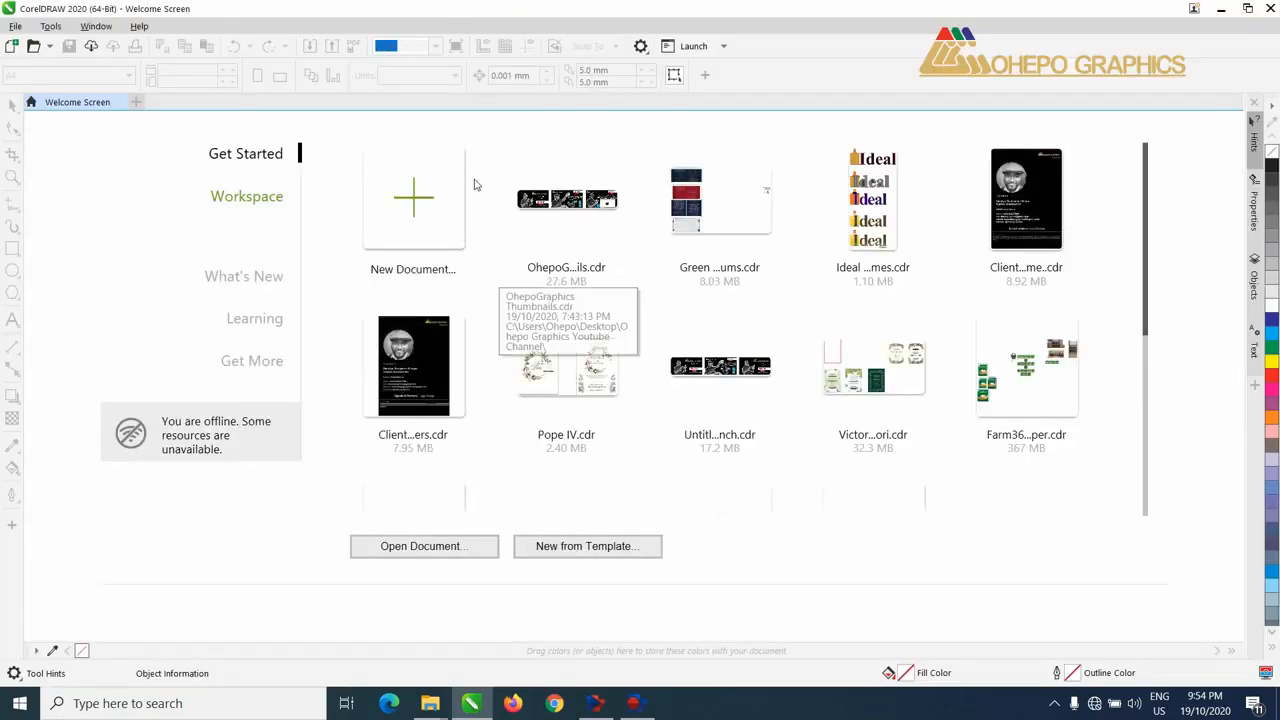
# Step: Create a new A4 portrait document named "EndSARS Emoji" in RGB colour mode at 300 dpi
pyautogui.click(422, 202)
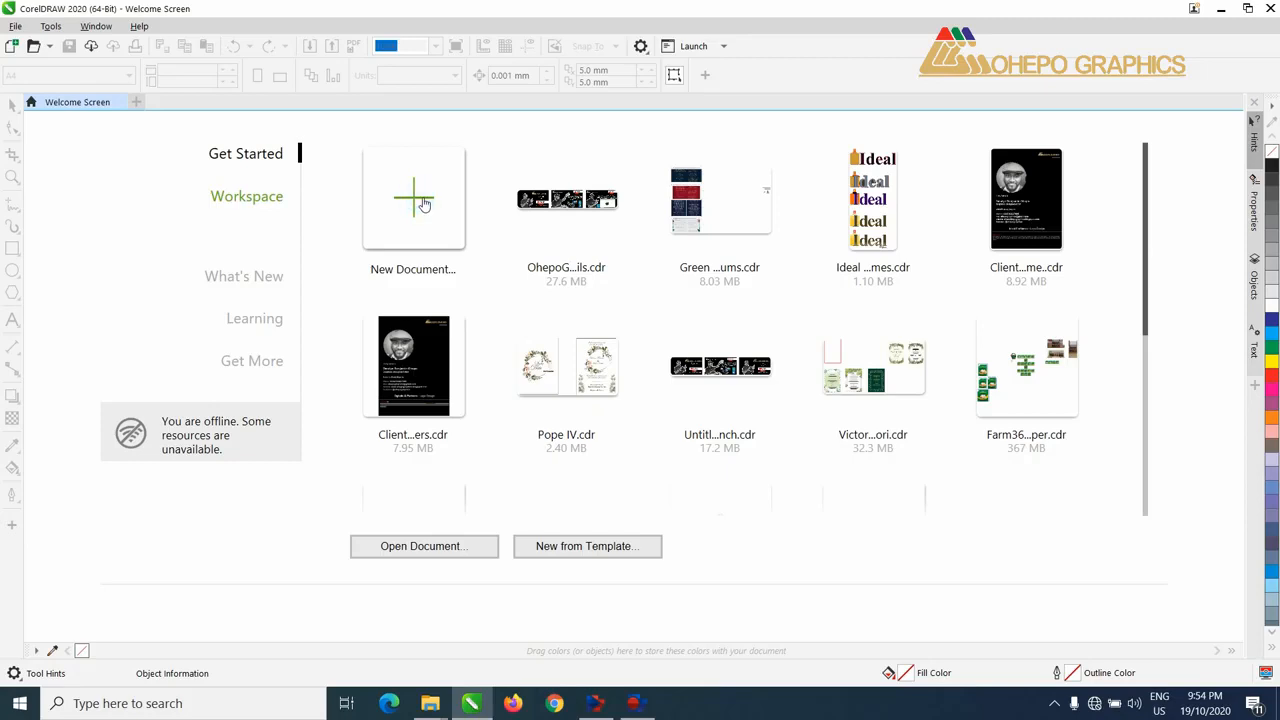
pyautogui.moveTo(667, 186); pyautogui.dragTo(599, 189)
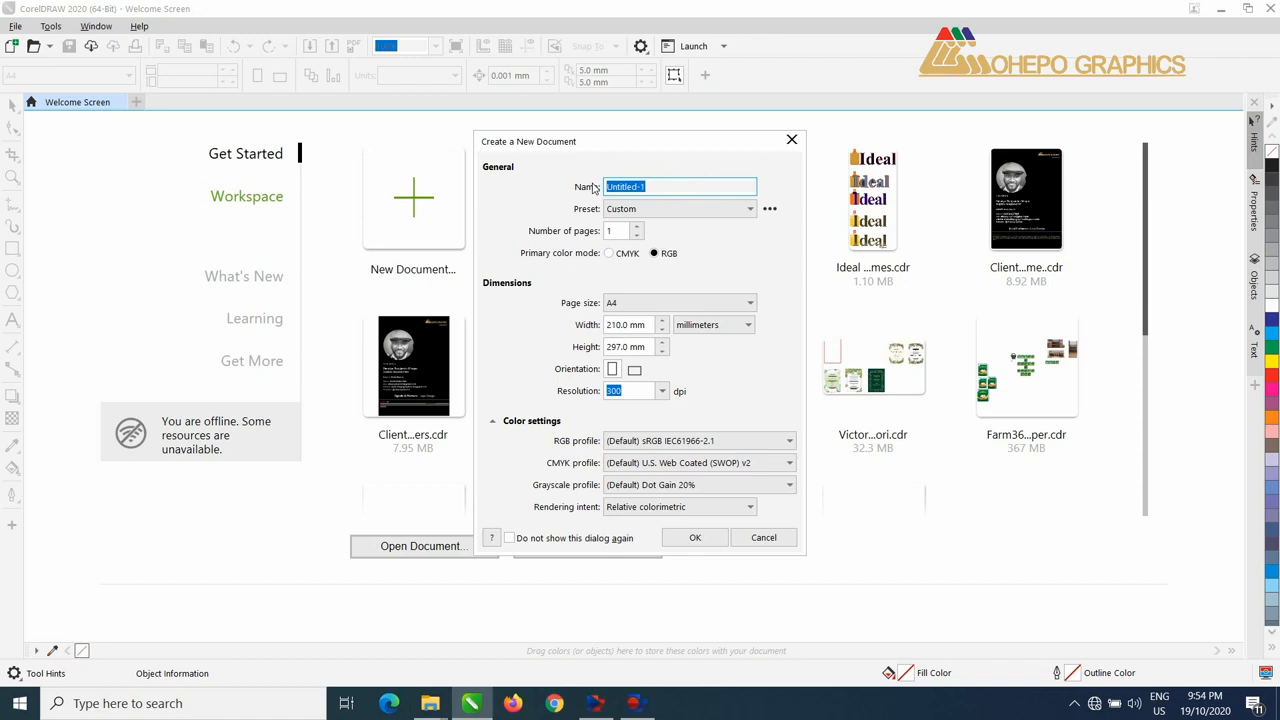
pyautogui.write('EndSARS Emoji')
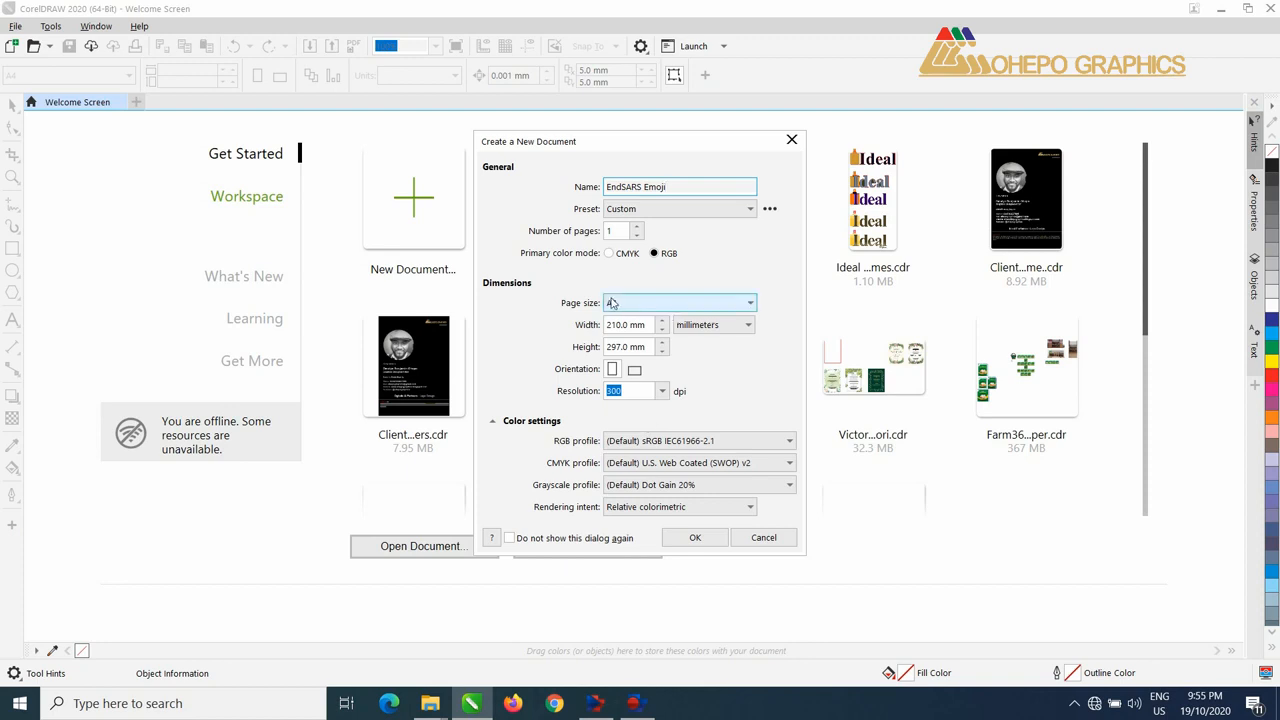
pyautogui.click(694, 539)
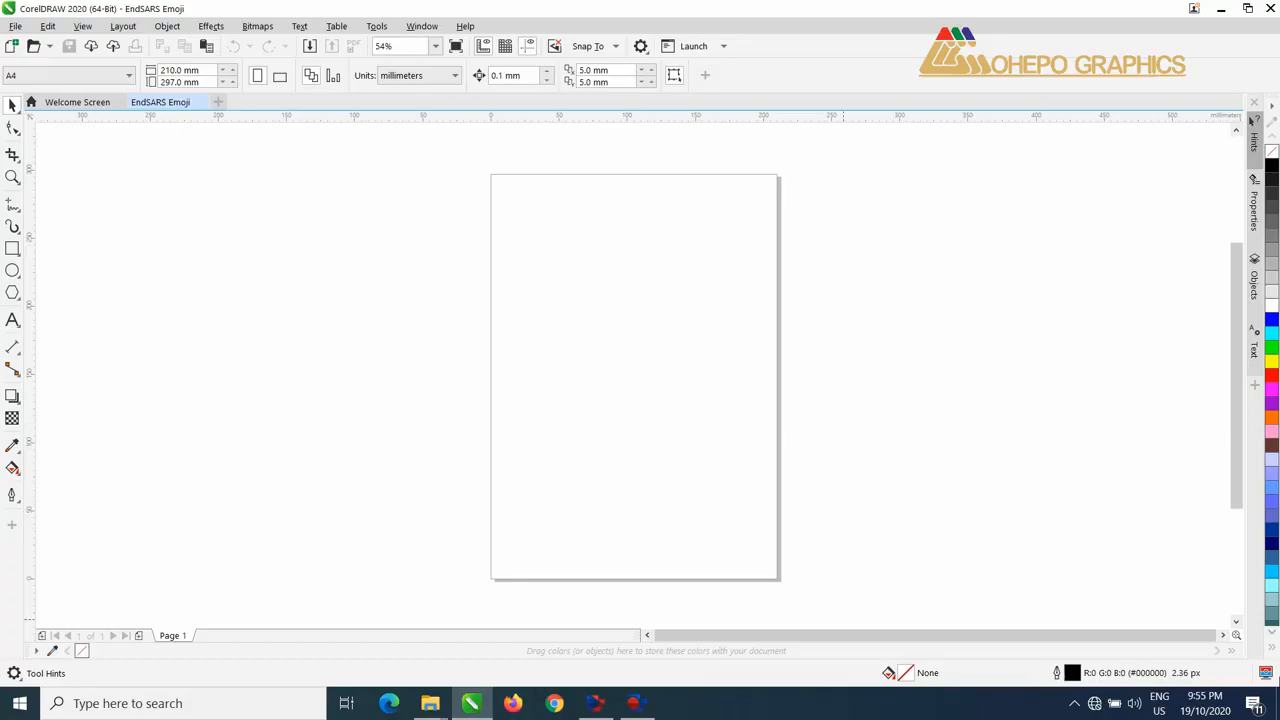
# Step: Bring the photo of the hand-drawn fist sketch from the desktop into the document
pyautogui.click(1277, 703)
pyautogui.moveTo(474, 447); pyautogui.dragTo(603, 350)
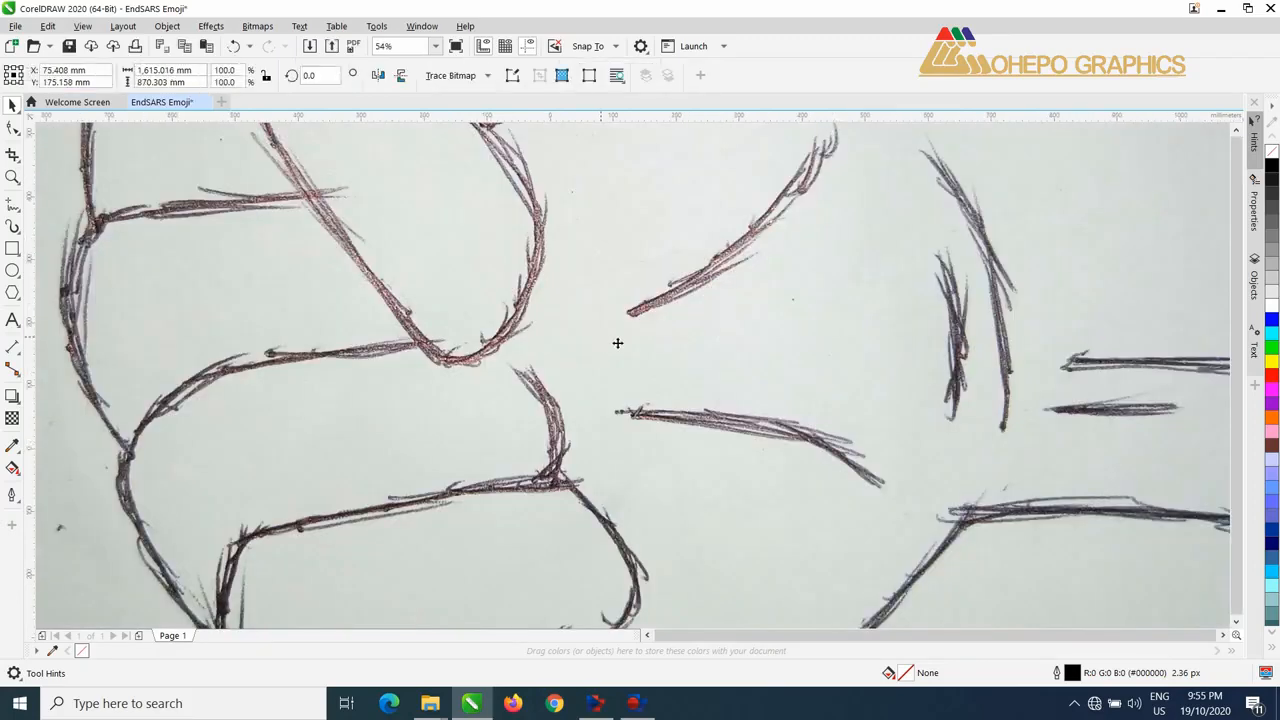
pyautogui.scroll(-4, 617, 343)
pyautogui.scroll(-2, 643, 334)
# Step: Rotate the fist sketch image to 90 degrees
pyautogui.click(627, 322)
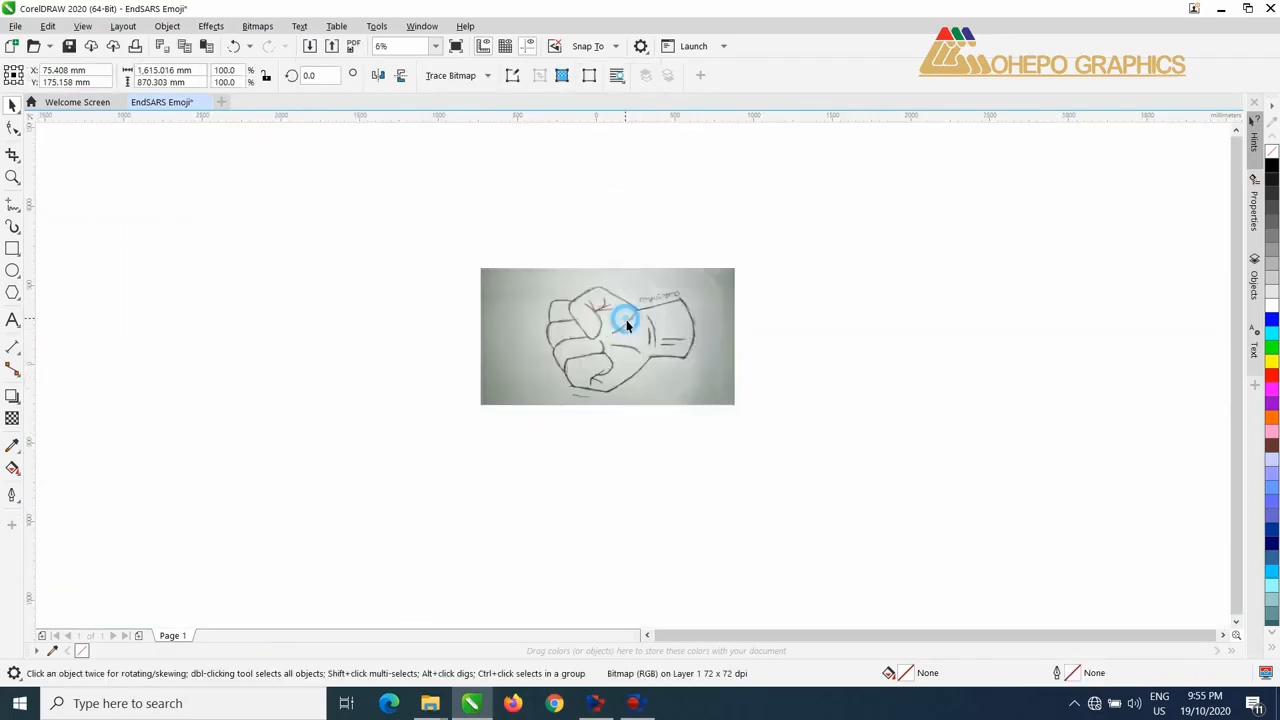
pyautogui.click(627, 322)
pyautogui.moveTo(740, 262); pyautogui.dragTo(764, 355)
pyautogui.doubleClick(335, 75)
pyautogui.write('90')
pyautogui.press('Return')
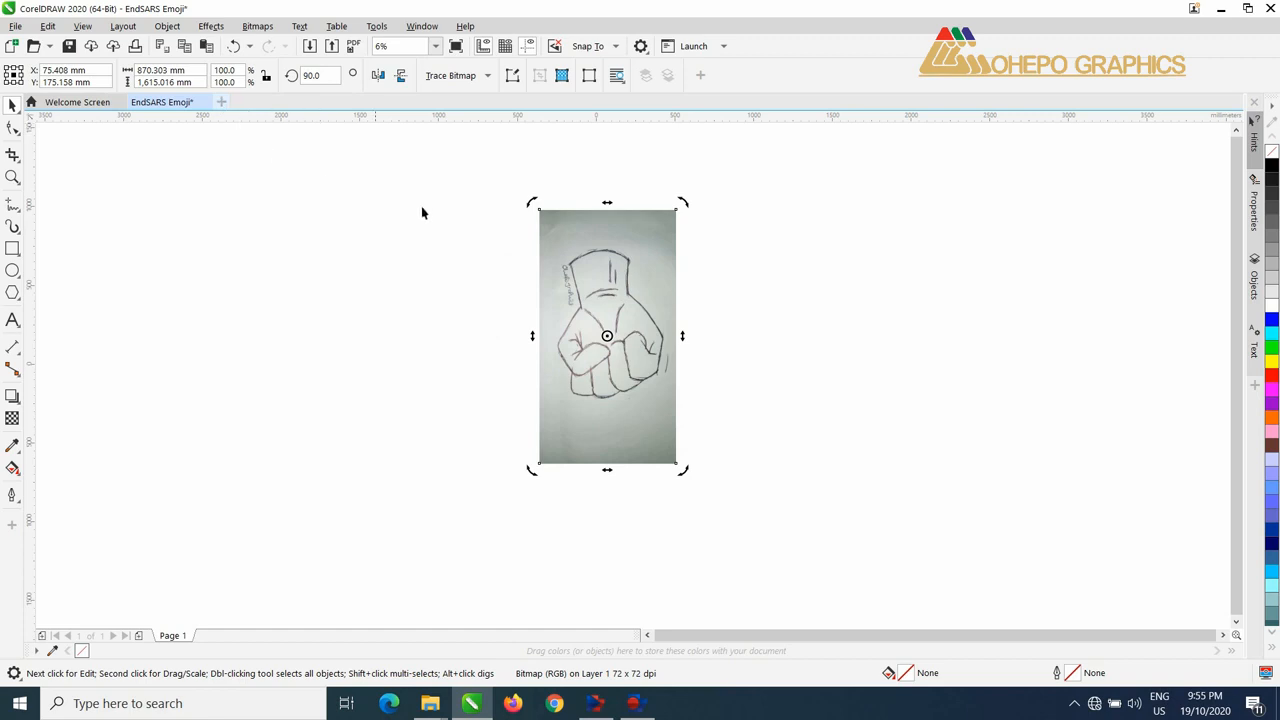
# Step: Mirror the fist sketch image vertically and horizontally
pyautogui.click(401, 77)
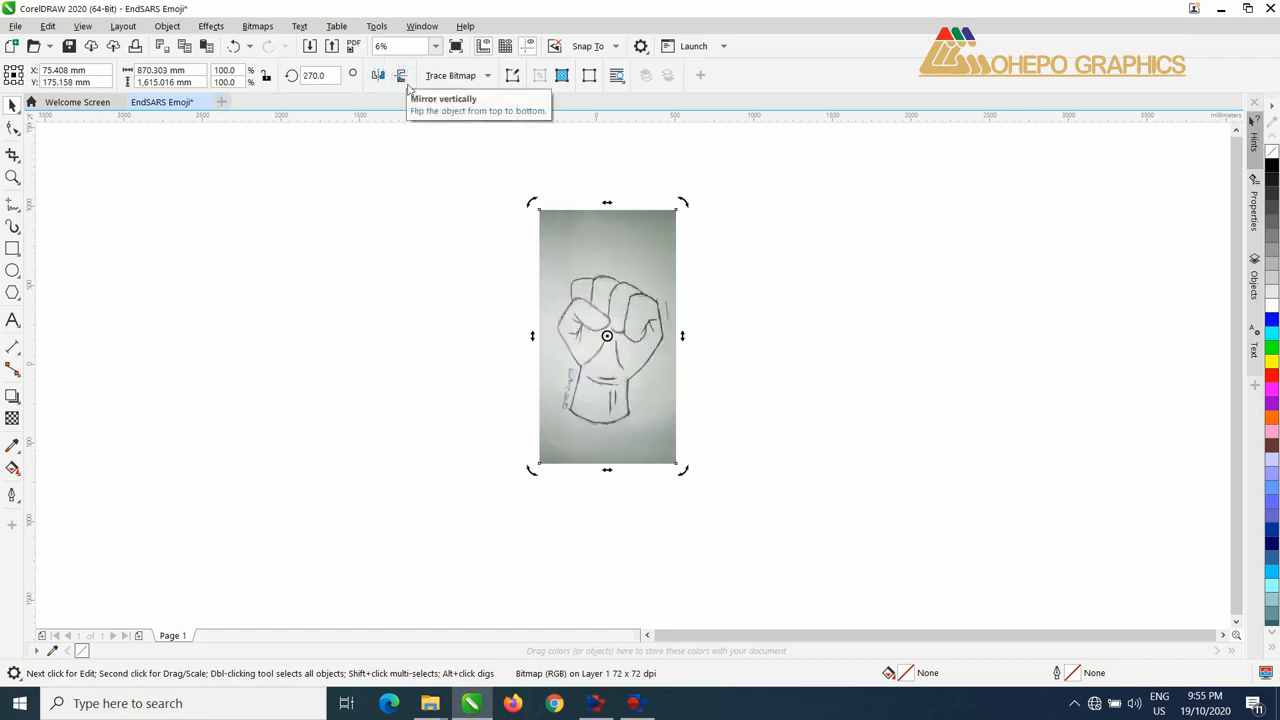
pyautogui.click(378, 76)
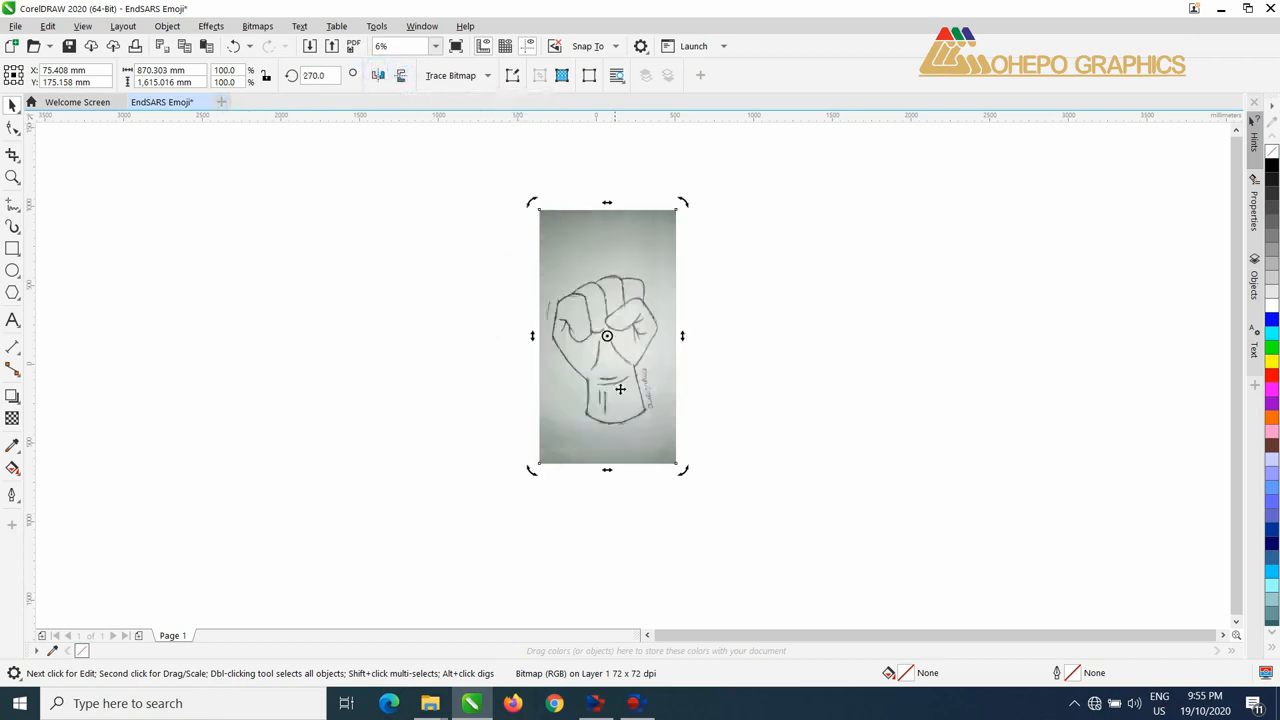
pyautogui.scroll(1, 617, 408)
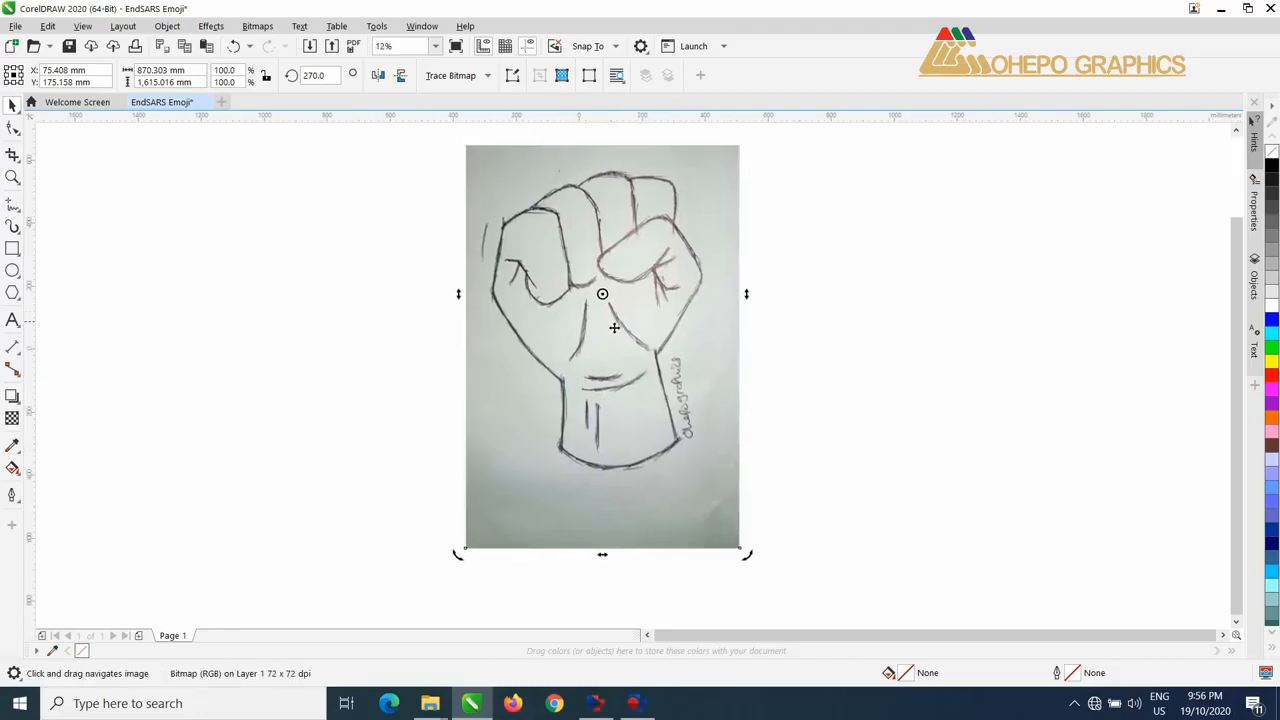
# Step: Scale the sketch image down proportionally to about 120 × 223 mm and centre it on the page
pyautogui.scroll(-1, 614, 328)
pyautogui.click(629, 288)
pyautogui.moveTo(664, 222); pyautogui.dragTo(610, 338)
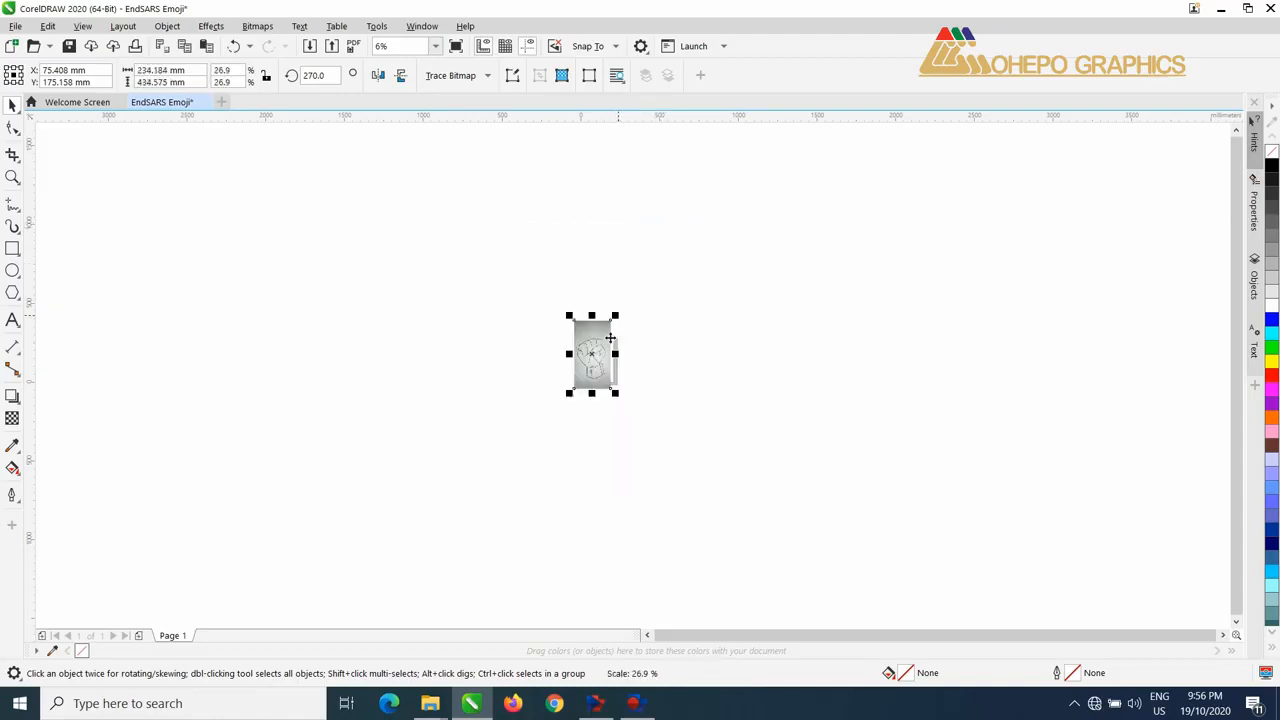
pyautogui.scroll(2, 610, 338)
pyautogui.moveTo(660, 254); pyautogui.dragTo(622, 312)
pyautogui.press('p')
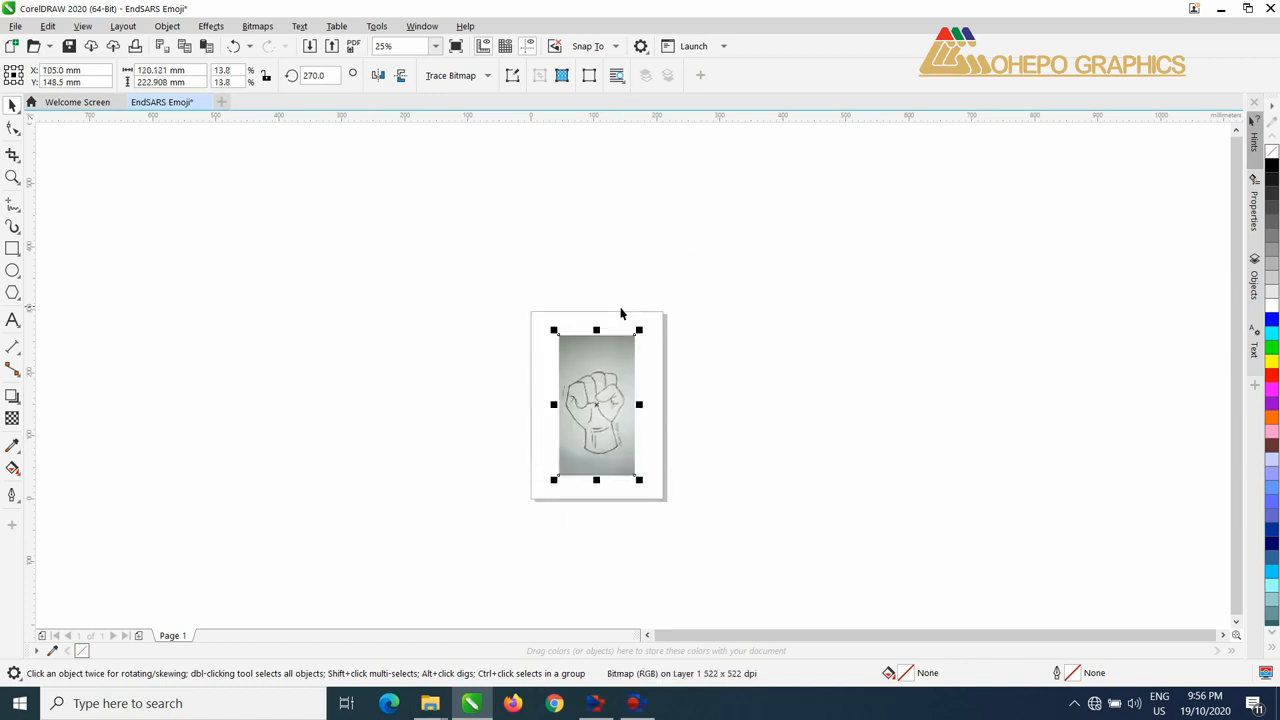
# Step: Lock the fist sketch bitmap in place as a tracing template
pyautogui.scroll(4, 609, 376)
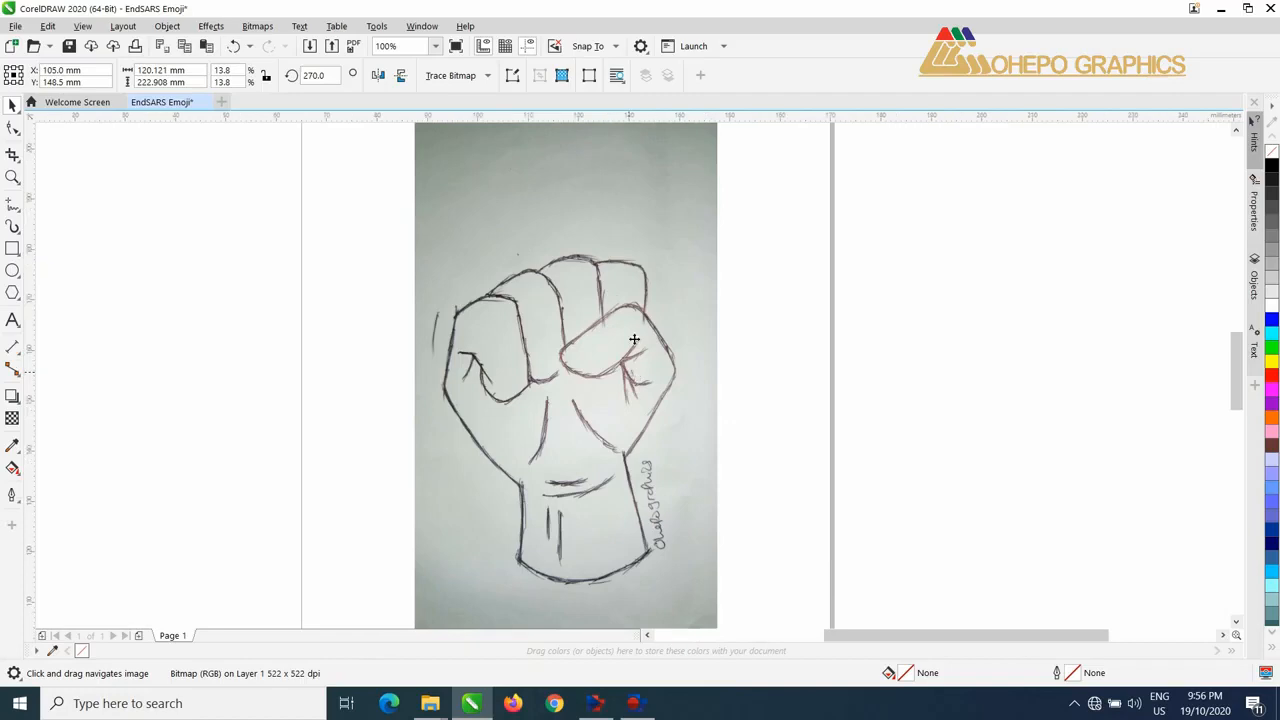
pyautogui.scroll(2, 626, 300)
pyautogui.scroll(-2, 625, 338)
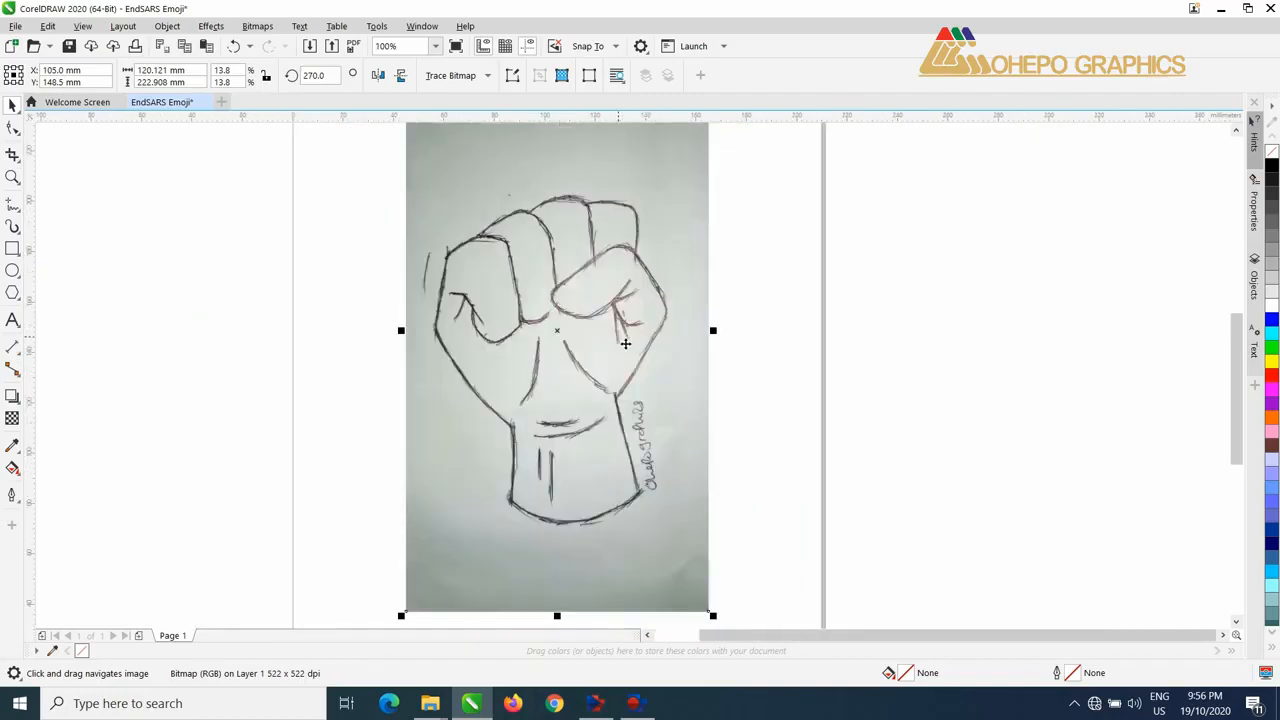
pyautogui.scroll(1, 628, 336)
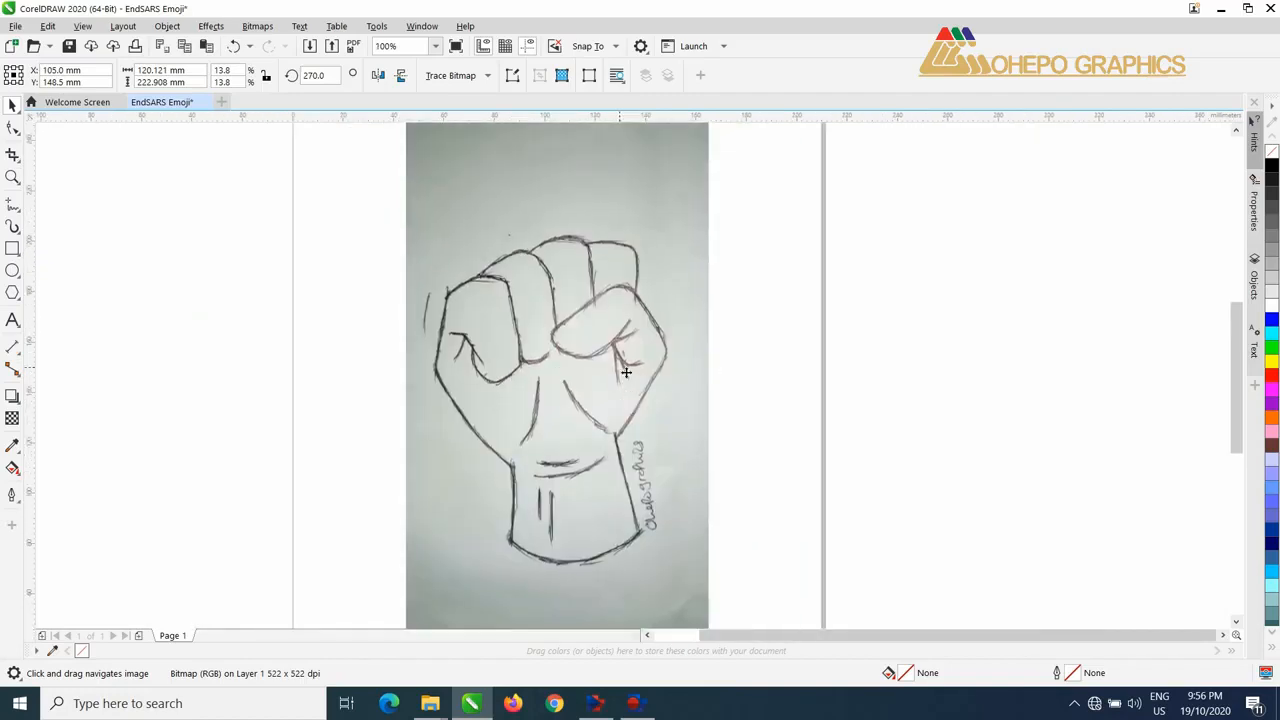
pyautogui.click(800, 238)
pyautogui.click(675, 212)
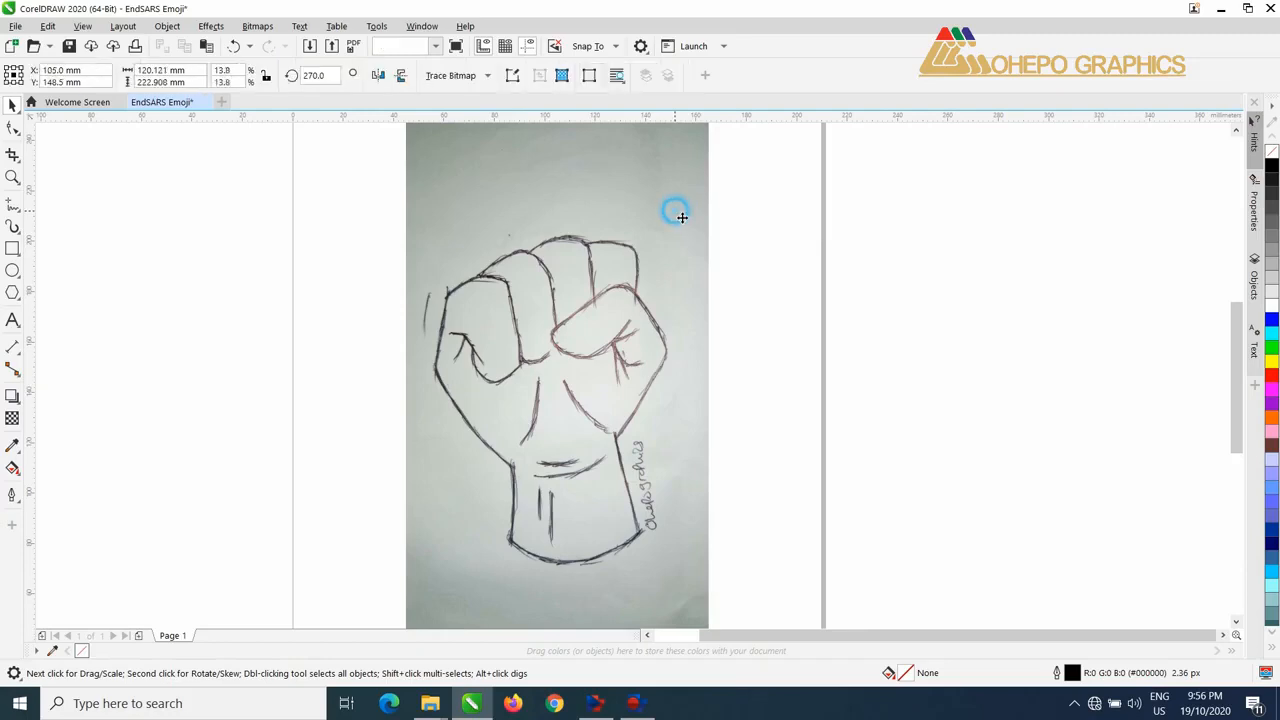
pyautogui.rightClick(676, 213)
pyautogui.click(625, 189)
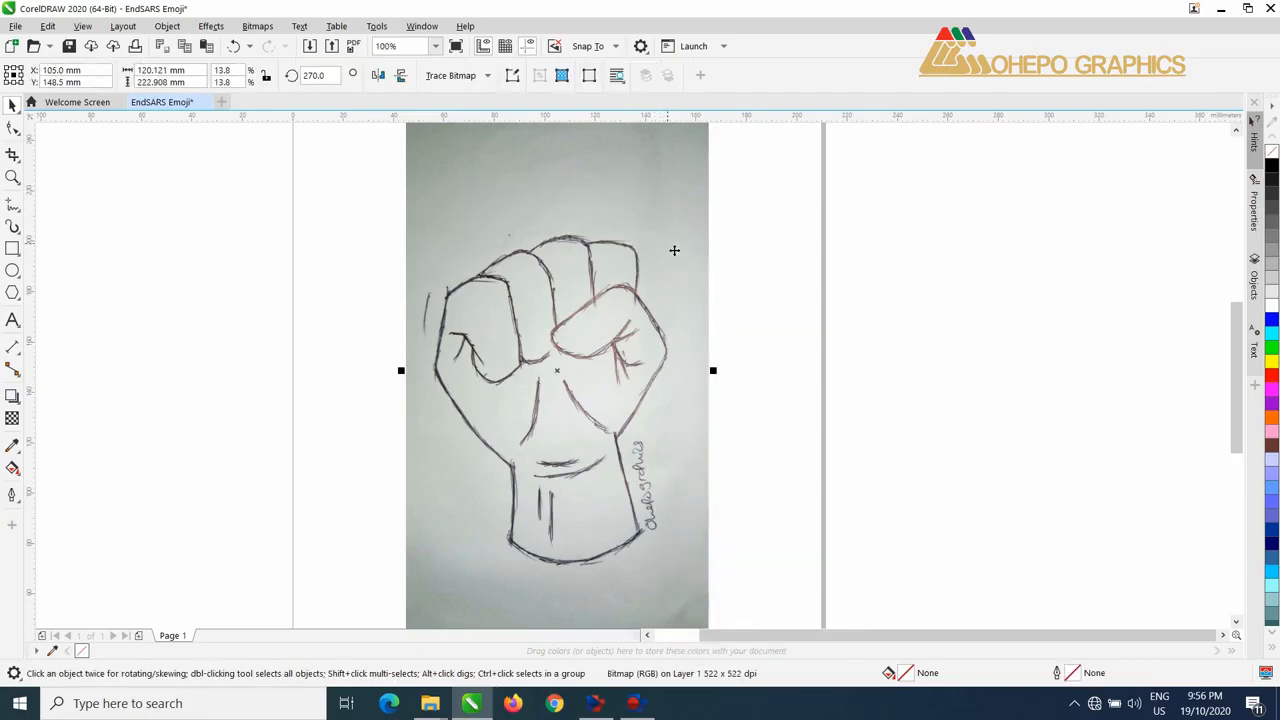
pyautogui.rightClick(668, 240)
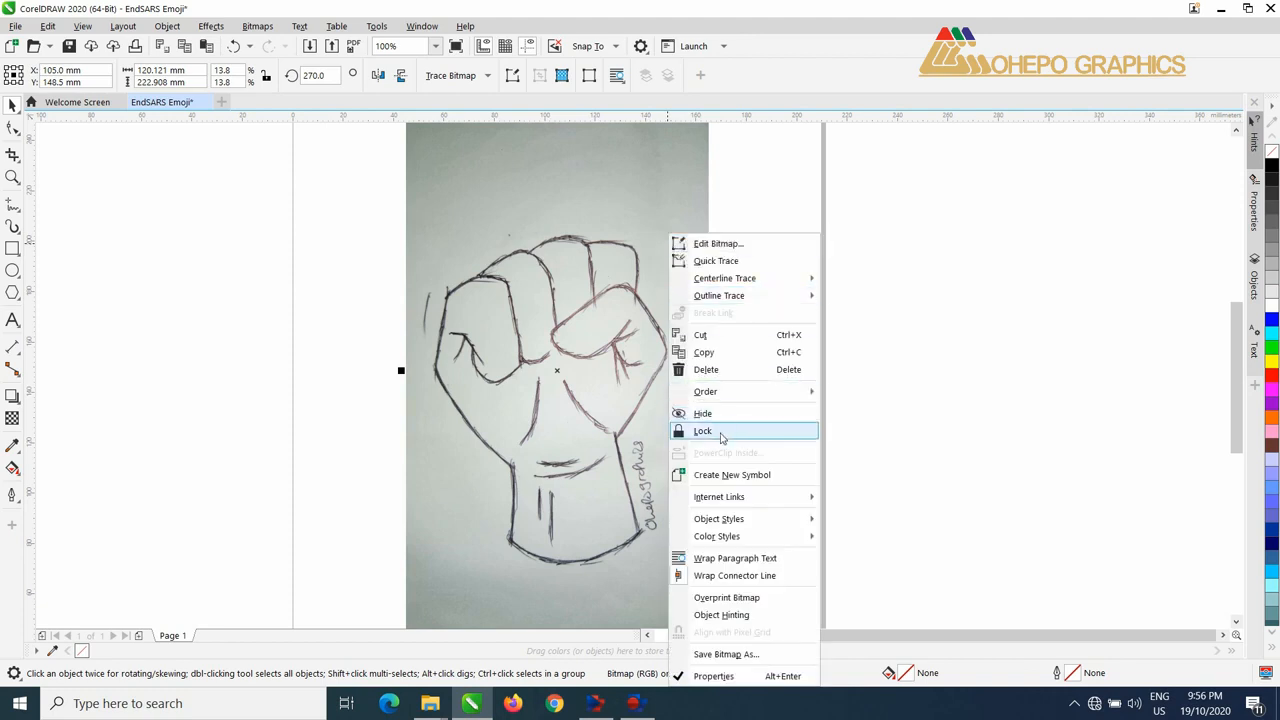
pyautogui.click(722, 431)
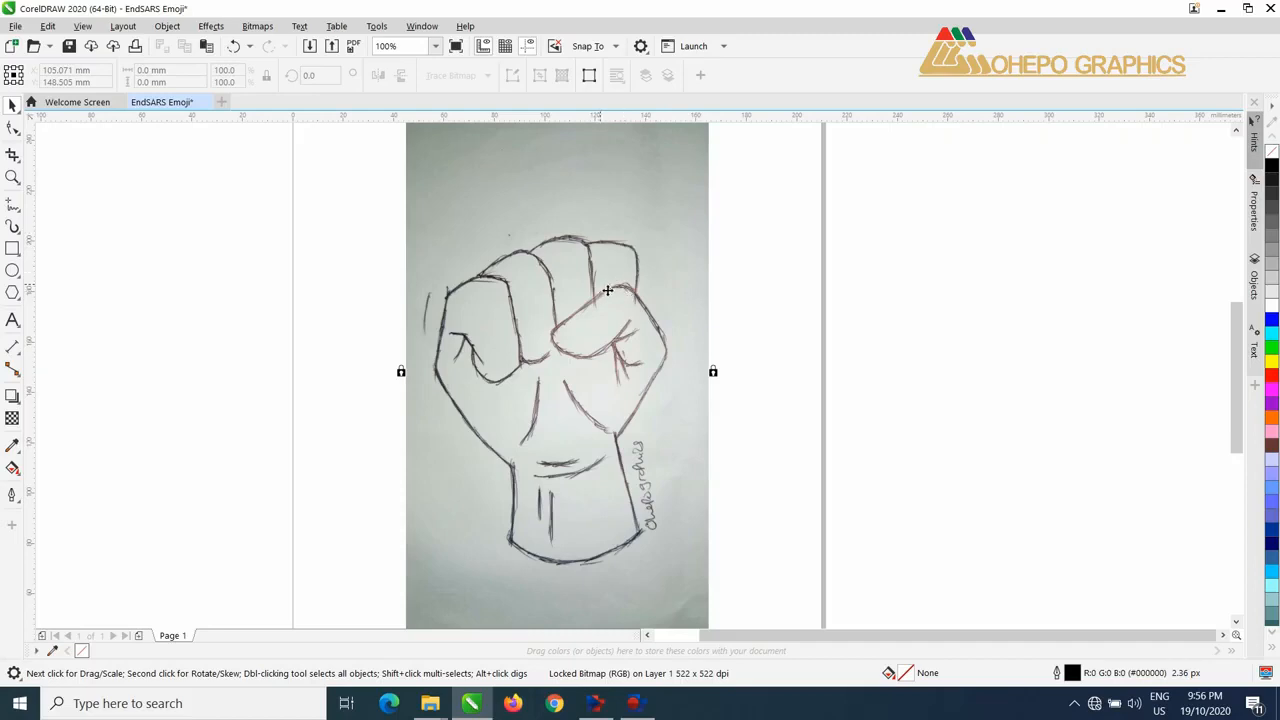
# Step: With the B-Spline tool, trace the main bent crease line inside the leftmost curled finger
pyautogui.click(20, 213)
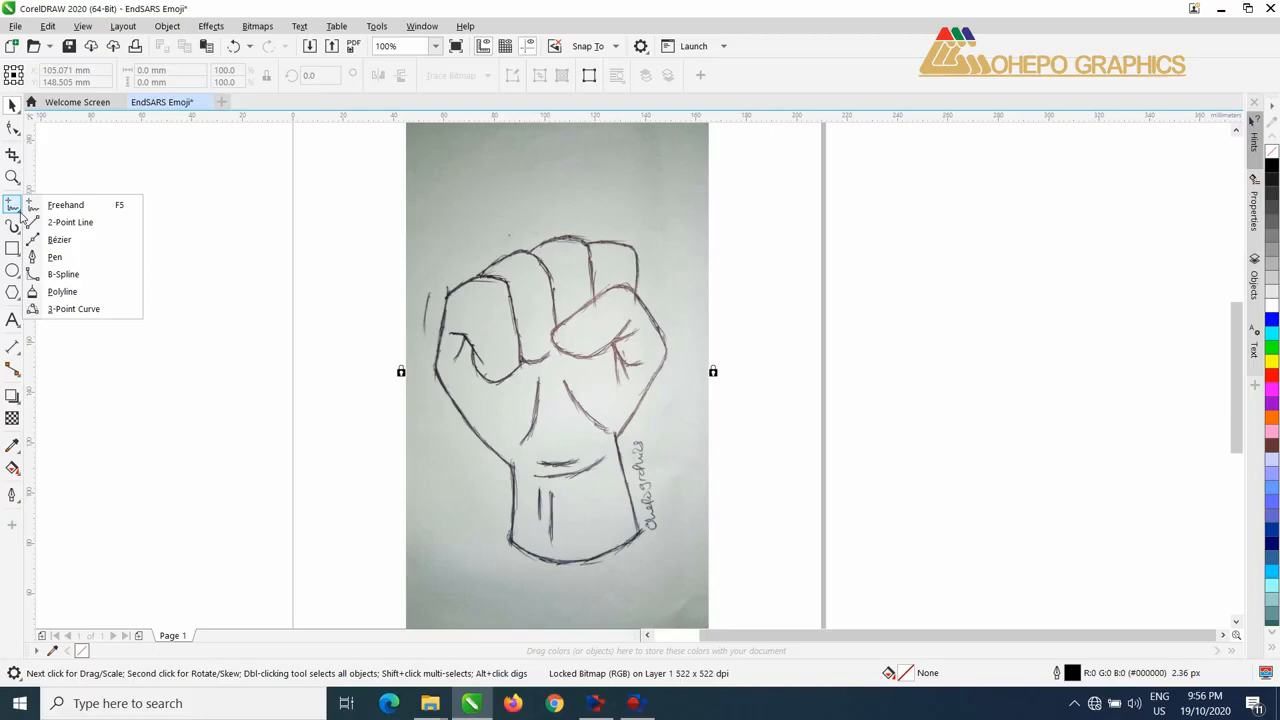
pyautogui.click(63, 276)
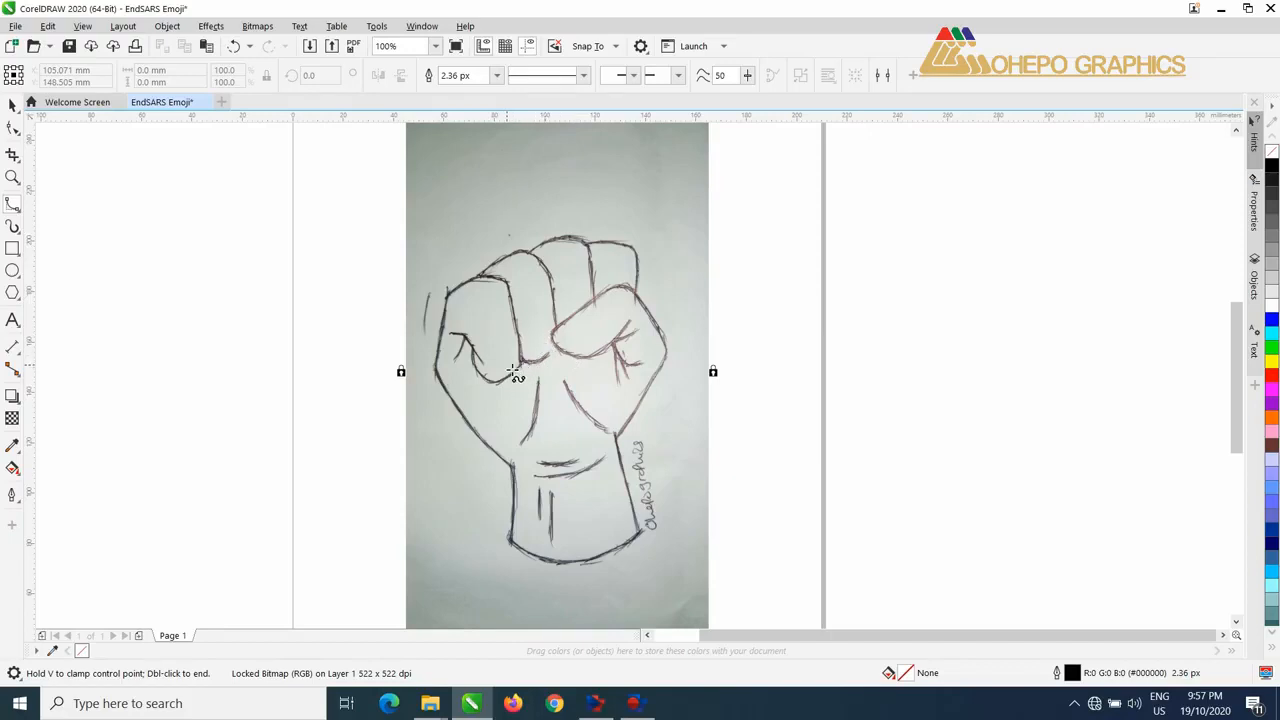
pyautogui.scroll(1, 491, 369)
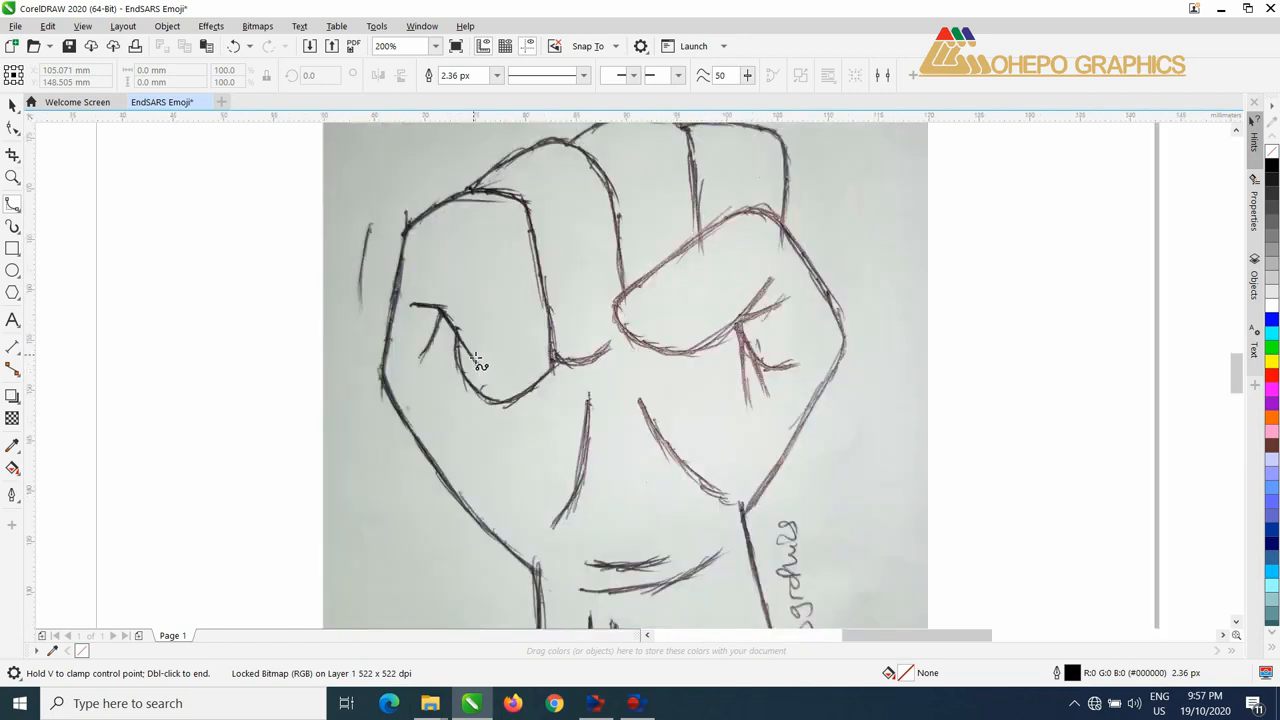
pyautogui.scroll(1, 490, 365)
pyautogui.click(485, 378)
pyautogui.click(438, 308)
pyautogui.click(410, 266)
pyautogui.click(399, 259)
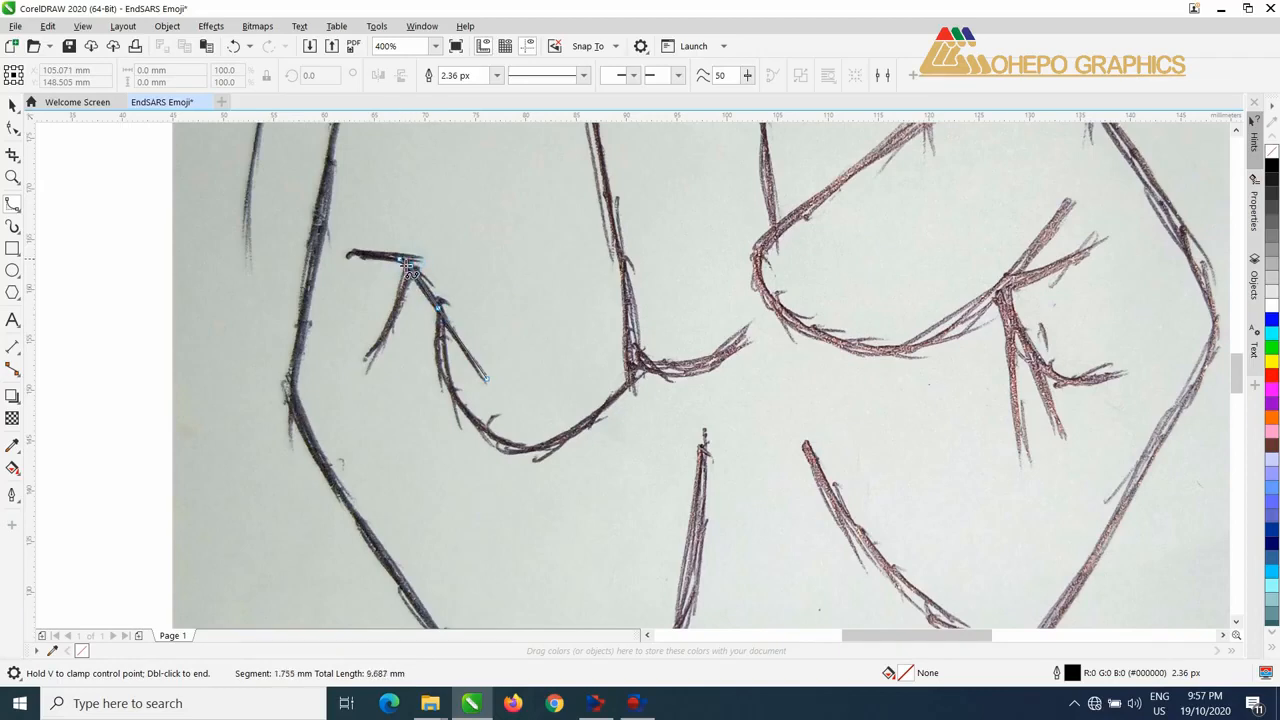
pyautogui.doubleClick(350, 252)
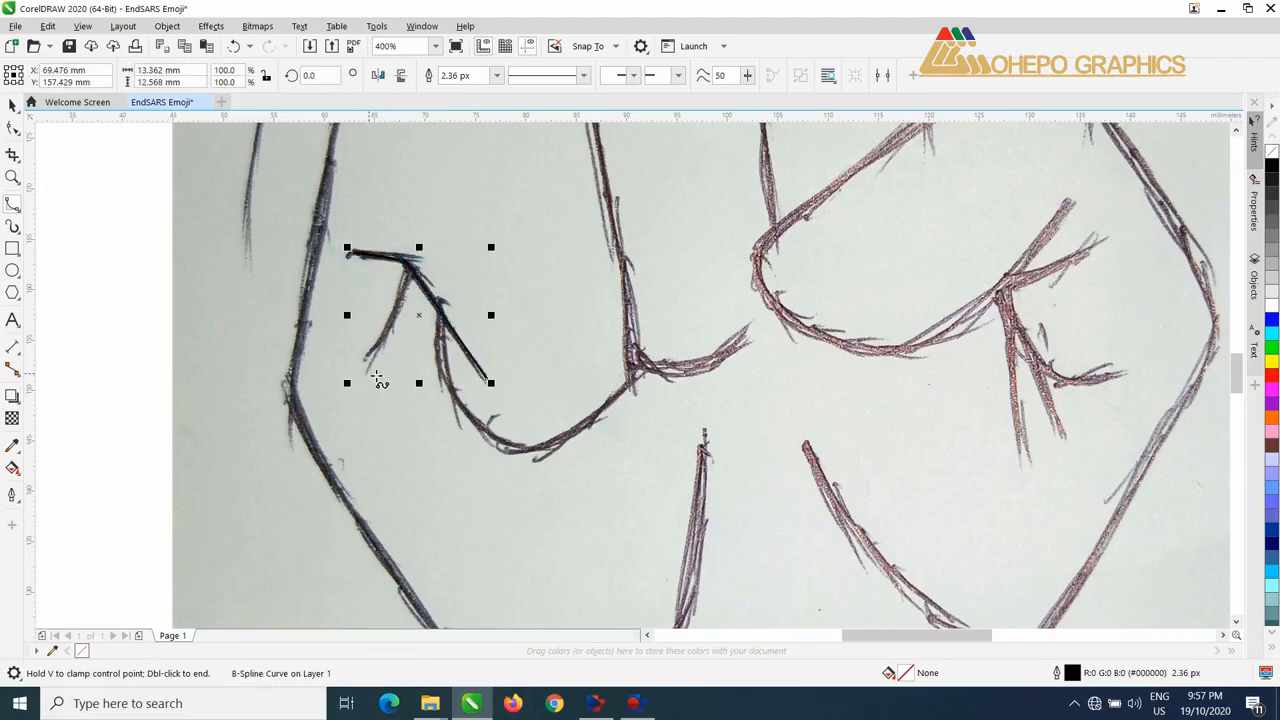
# Step: Trace the short crease branching down from the bend of the left finger's main crease
pyautogui.click(410, 267)
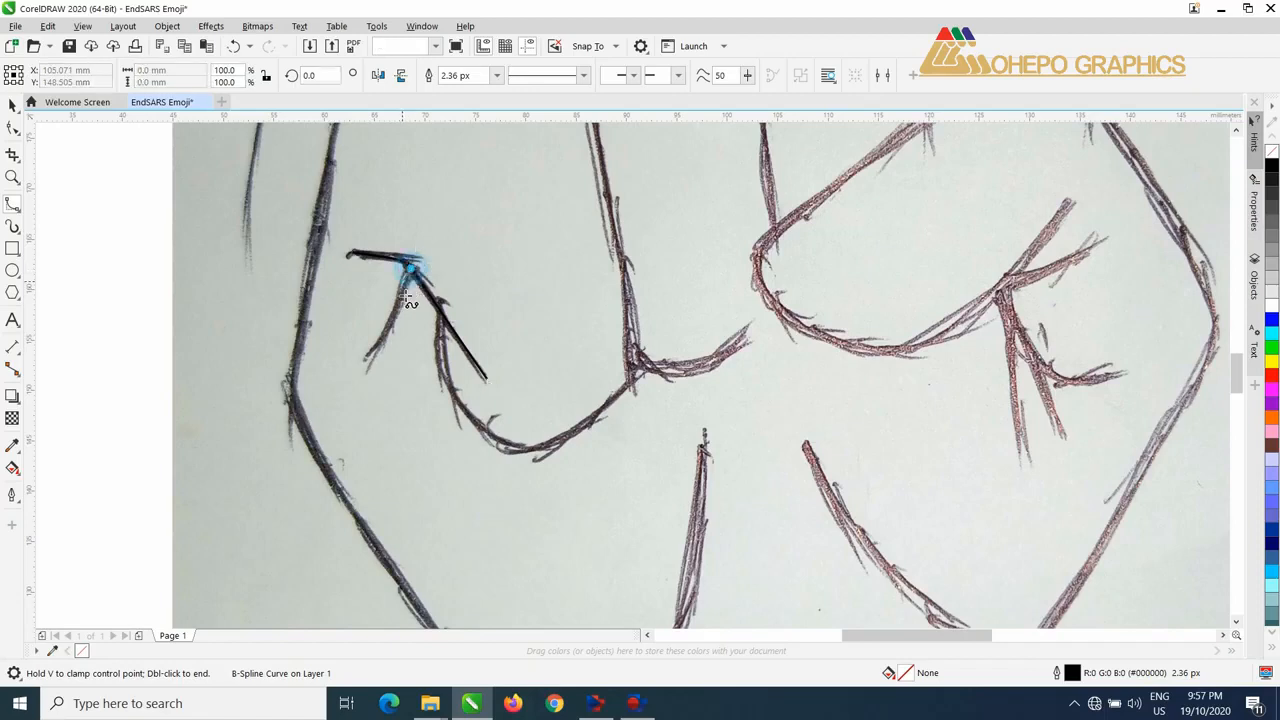
pyautogui.click(398, 305)
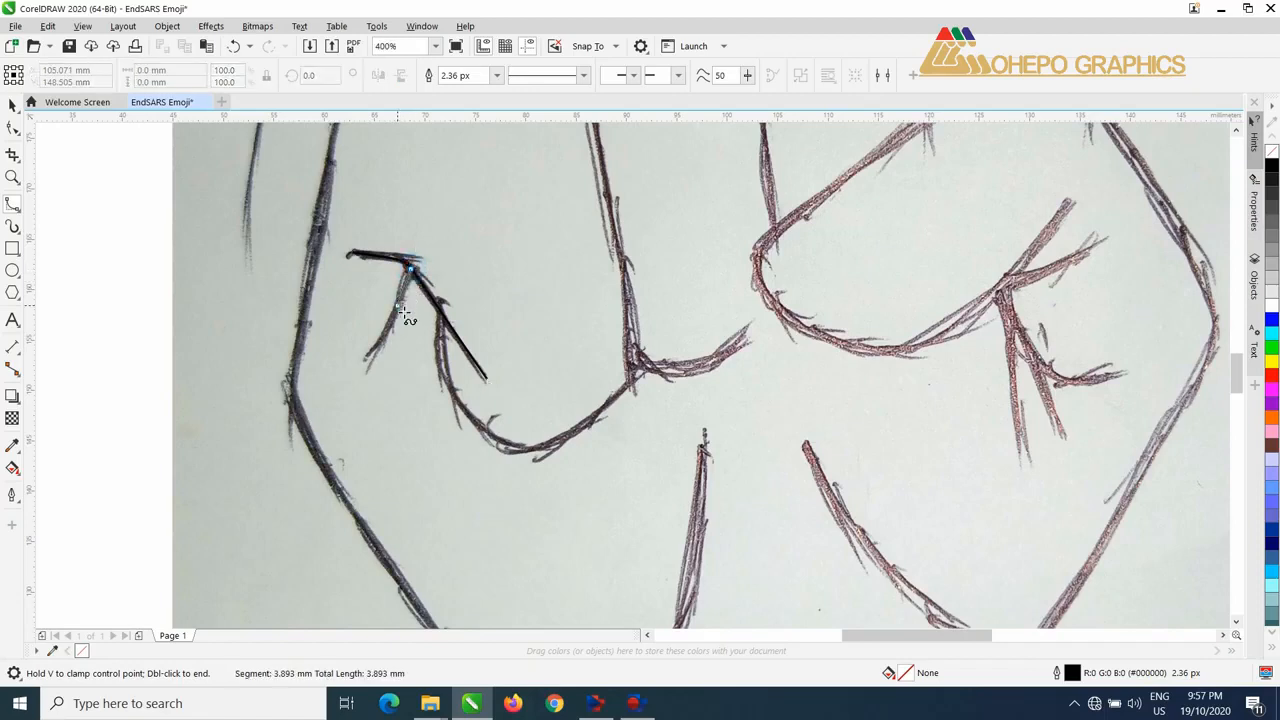
pyautogui.doubleClick(361, 361)
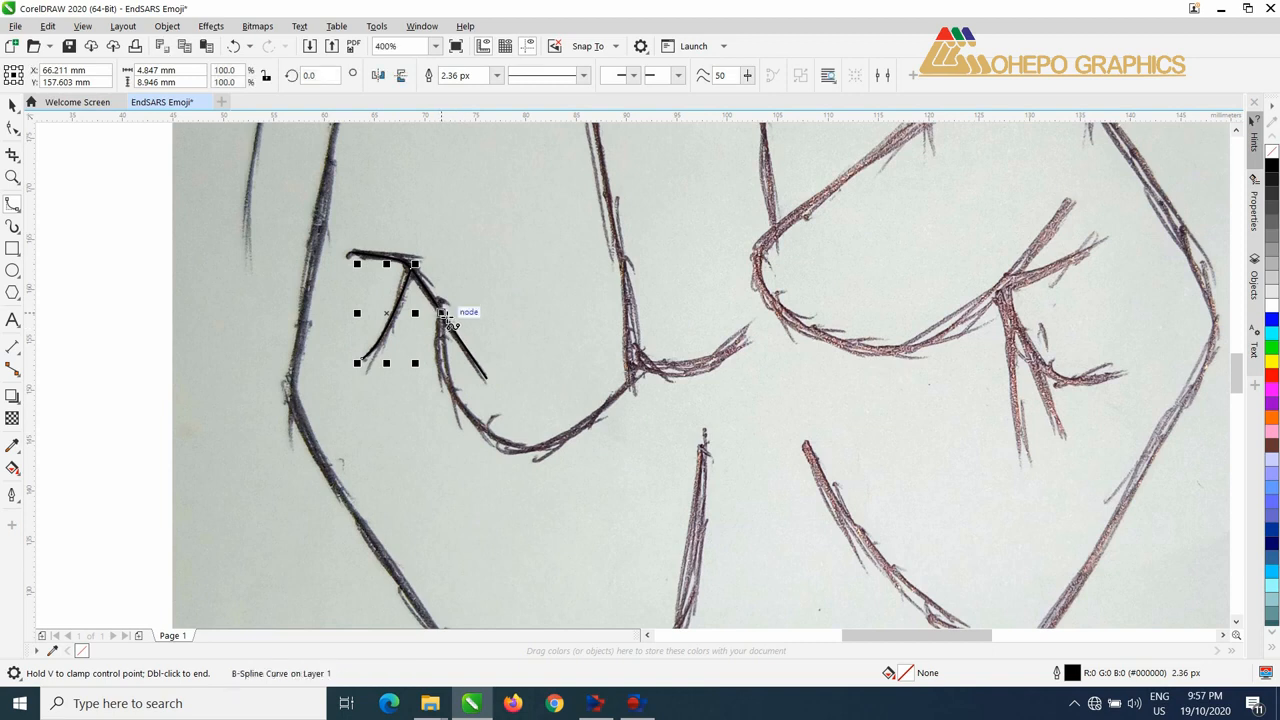
# Step: Start the fist outline at the left crease, tracing around the curled fingertip, up the finger's inner side and over its knuckle
pyautogui.click(443, 314)
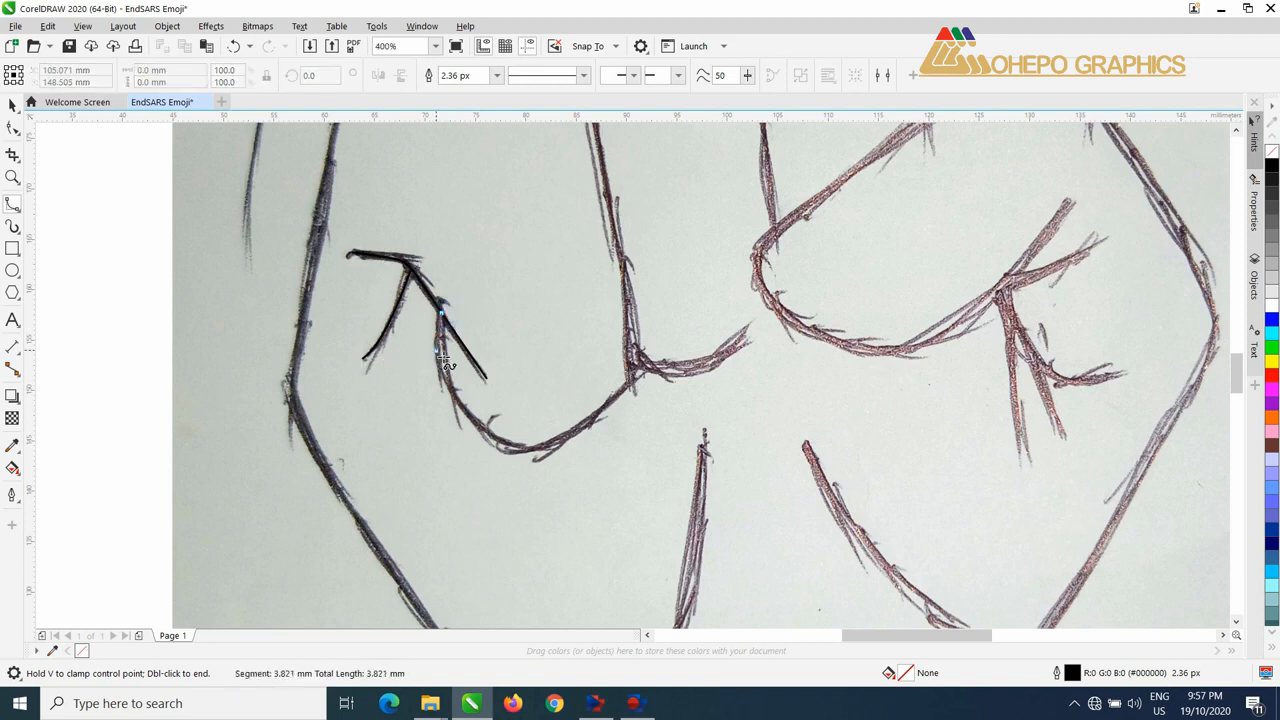
pyautogui.click(436, 347)
pyautogui.click(447, 390)
pyautogui.click(475, 426)
pyautogui.click(504, 448)
pyautogui.click(536, 451)
pyautogui.click(583, 426)
pyautogui.click(615, 405)
pyautogui.click(634, 378)
pyautogui.click(626, 274)
pyautogui.moveTo(622, 262); pyautogui.dragTo(634, 395)
pyautogui.click(594, 194)
pyautogui.click(469, 166)
pyautogui.click(348, 242)
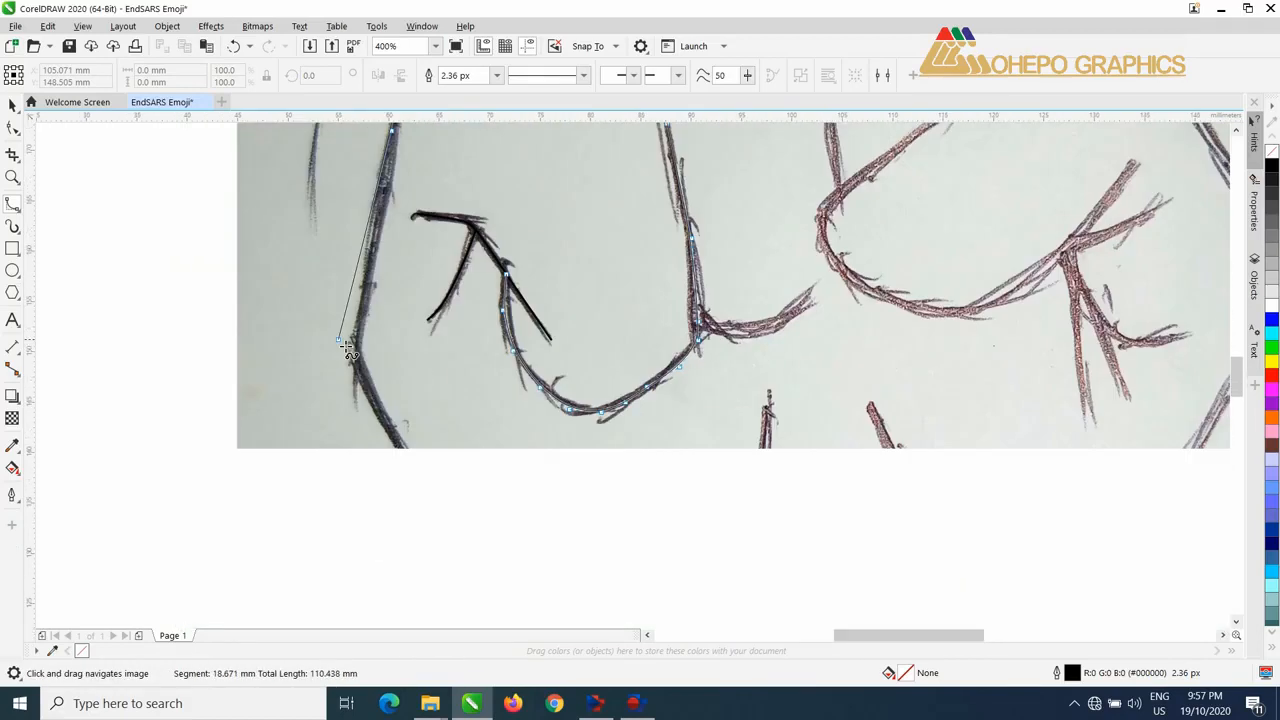
# Step: Continue the outline down the outer left edge of the hand and wrist and along the curved wrist base
pyautogui.click(360, 355)
pyautogui.click(357, 334)
pyautogui.click(404, 396)
pyautogui.moveTo(471, 468); pyautogui.dragTo(344, 280)
pyautogui.moveTo(430, 566); pyautogui.dragTo(438, 326)
pyautogui.click(428, 398)
pyautogui.click(538, 475)
pyautogui.click(632, 495)
pyautogui.click(740, 486)
pyautogui.click(828, 454)
pyautogui.click(910, 407)
pyautogui.click(942, 371)
# Step: Continue the outline up the right side of the wrist and the outer right edge of the fist
pyautogui.moveTo(697, 259); pyautogui.dragTo(614, 440)
pyautogui.click(597, 376)
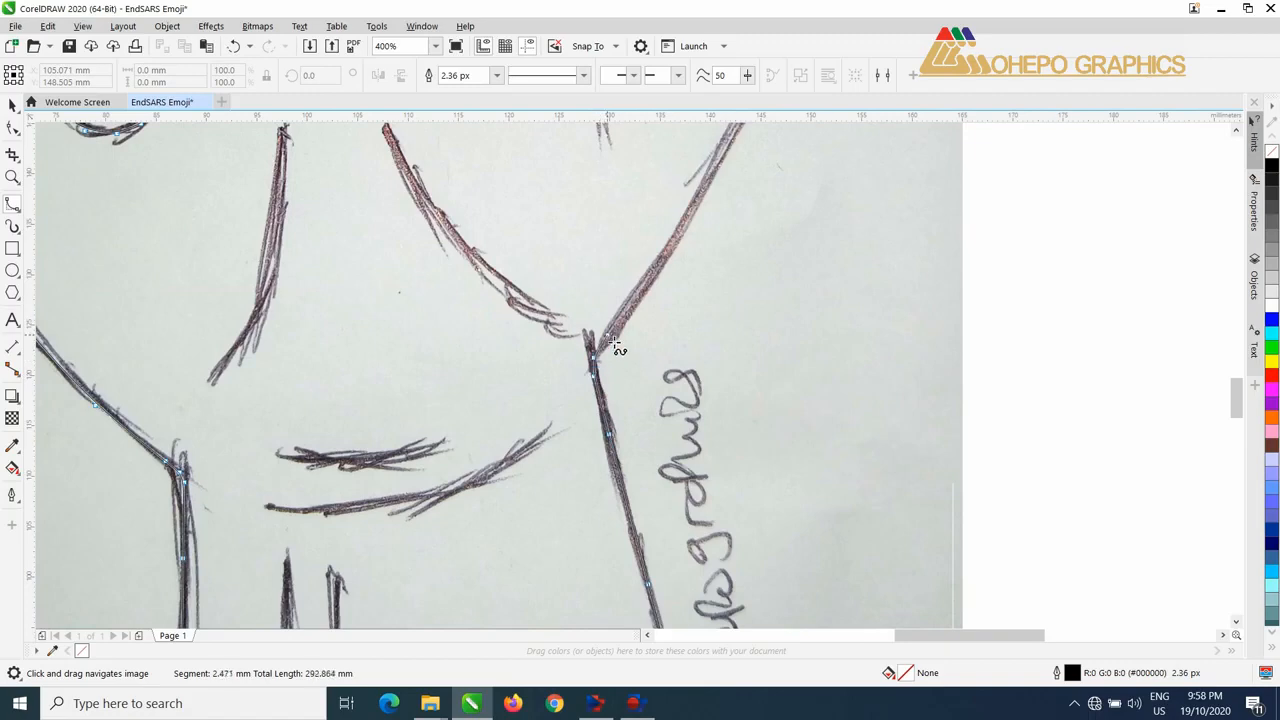
pyautogui.moveTo(655, 270); pyautogui.dragTo(484, 519)
pyautogui.click(532, 443)
pyautogui.click(569, 378)
pyautogui.click(609, 318)
pyautogui.click(621, 250)
pyautogui.moveTo(621, 238); pyautogui.dragTo(617, 366)
# Step: Trace the outline around the curled digit on the right and end the curve at its upper crease
pyautogui.click(500, 169)
pyautogui.click(387, 155)
pyautogui.click(275, 235)
pyautogui.click(164, 322)
pyautogui.click(190, 396)
pyautogui.click(320, 427)
pyautogui.doubleClick(476, 279)
# Step: Trace the remaining crease lines fanning out from the fold on the right side of the fist
pyautogui.click(406, 365)
pyautogui.click(464, 351)
pyautogui.doubleClick(512, 317)
pyautogui.click(406, 365)
pyautogui.click(430, 422)
pyautogui.click(464, 463)
pyautogui.doubleClick(530, 452)
pyautogui.click(436, 430)
pyautogui.doubleClick(471, 516)
pyautogui.click(406, 365)
pyautogui.doubleClick(433, 541)
# Step: Trace the two curved palm lines in the middle of the hand with B-spline curves
pyautogui.scroll(-1, 430, 541)
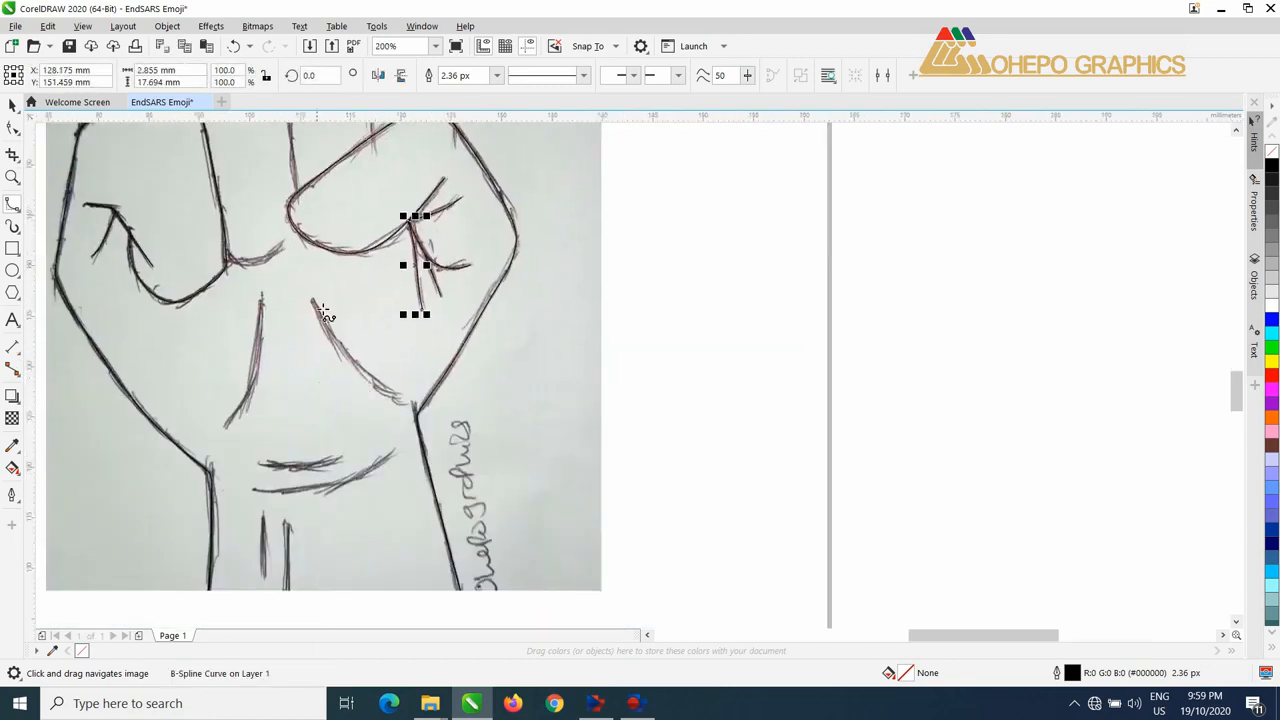
pyautogui.scroll(1, 345, 370)
pyautogui.click(278, 217)
pyautogui.doubleClick(455, 420)
pyautogui.click(177, 206)
pyautogui.doubleClick(104, 475)
# Step: Trace the two curved crease lines running across the wrist
pyautogui.scroll(-2, 104, 475)
pyautogui.scroll(2, 80, 540)
pyautogui.click(251, 349)
pyautogui.click(389, 347)
pyautogui.doubleClick(419, 338)
pyautogui.click(240, 402)
pyautogui.click(452, 378)
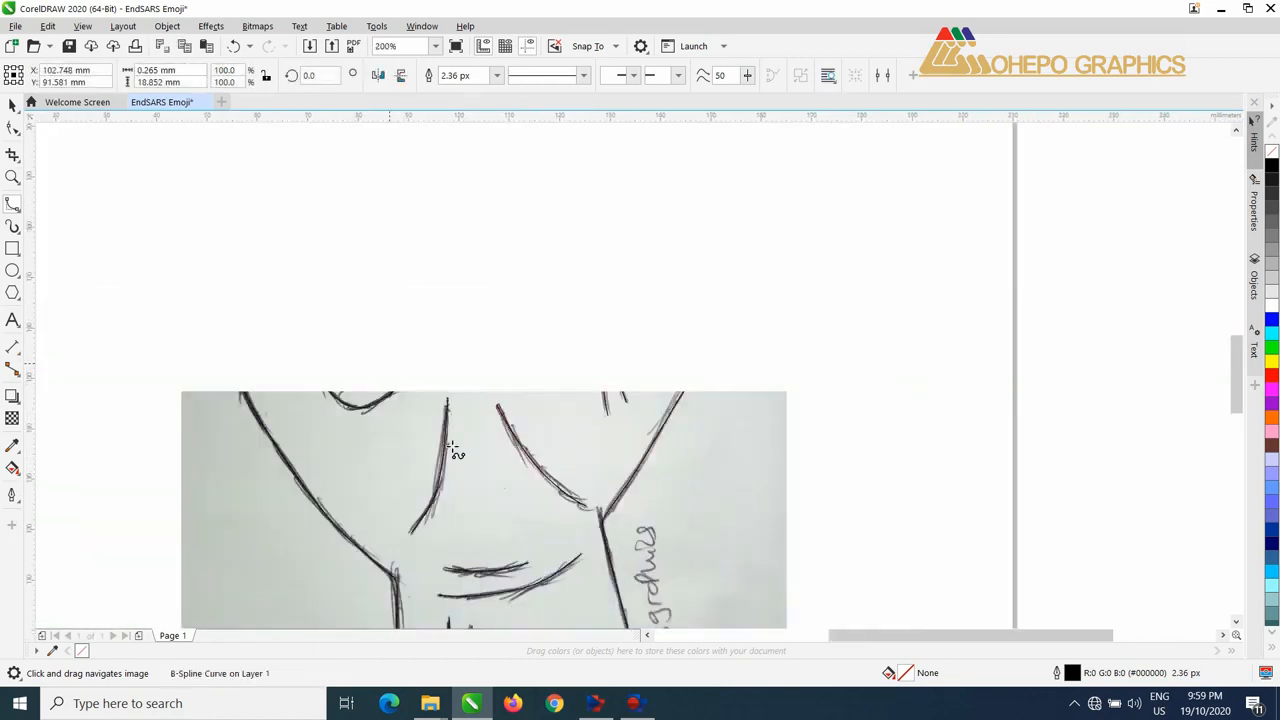
# Step: Trace the second finger from the first knuckle over its top and down its side, plus the short curve at its base
pyautogui.scroll(1, 390, 363)
pyautogui.click(323, 306)
pyautogui.click(420, 229)
pyautogui.click(490, 206)
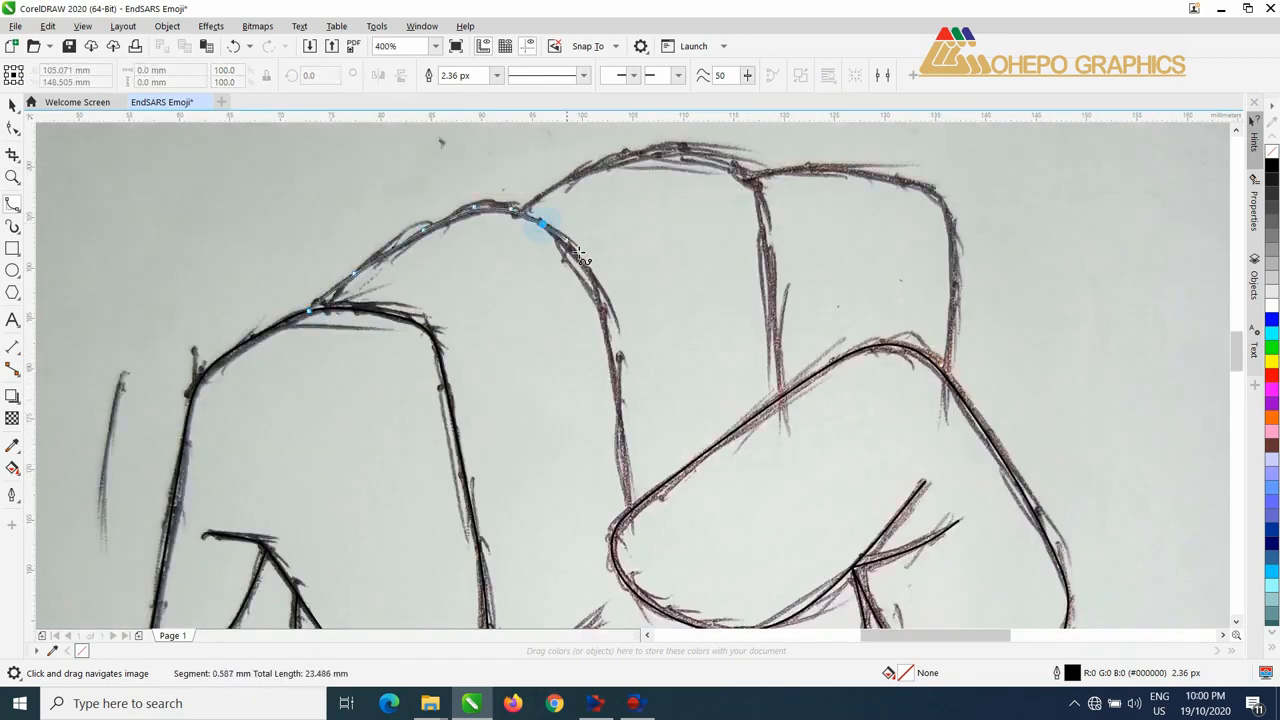
pyautogui.click(548, 222)
pyautogui.scroll(-1, 548, 225)
pyautogui.scroll(1, 616, 322)
pyautogui.doubleClick(566, 409)
pyautogui.click(357, 487)
pyautogui.doubleClick(473, 457)
# Step: Trace the third finger's outline over its knuckle and down to the curled digit on the right
pyautogui.scroll(-1, 473, 457)
pyautogui.scroll(1, 582, 290)
pyautogui.click(259, 334)
pyautogui.click(487, 300)
pyautogui.doubleClick(520, 513)
# Step: Trace the fourth finger's rounded top and outer side at the upper right of the fist
pyautogui.click(334, 232)
pyautogui.click(522, 234)
pyautogui.doubleClick(528, 420)
pyautogui.scroll(-1, 555, 428)
# Step: Save the drawing as a CorelDRAW CDR file named EndSARS Emoji in the Documents folder
pyautogui.moveTo(531, 394)
pyautogui.mouseDown()
pyautogui.moveTo(517, 340)
pyautogui.moveTo(582, 115)
pyautogui.mouseUp()
pyautogui.moveTo(454, 231); pyautogui.dragTo(393, 264)
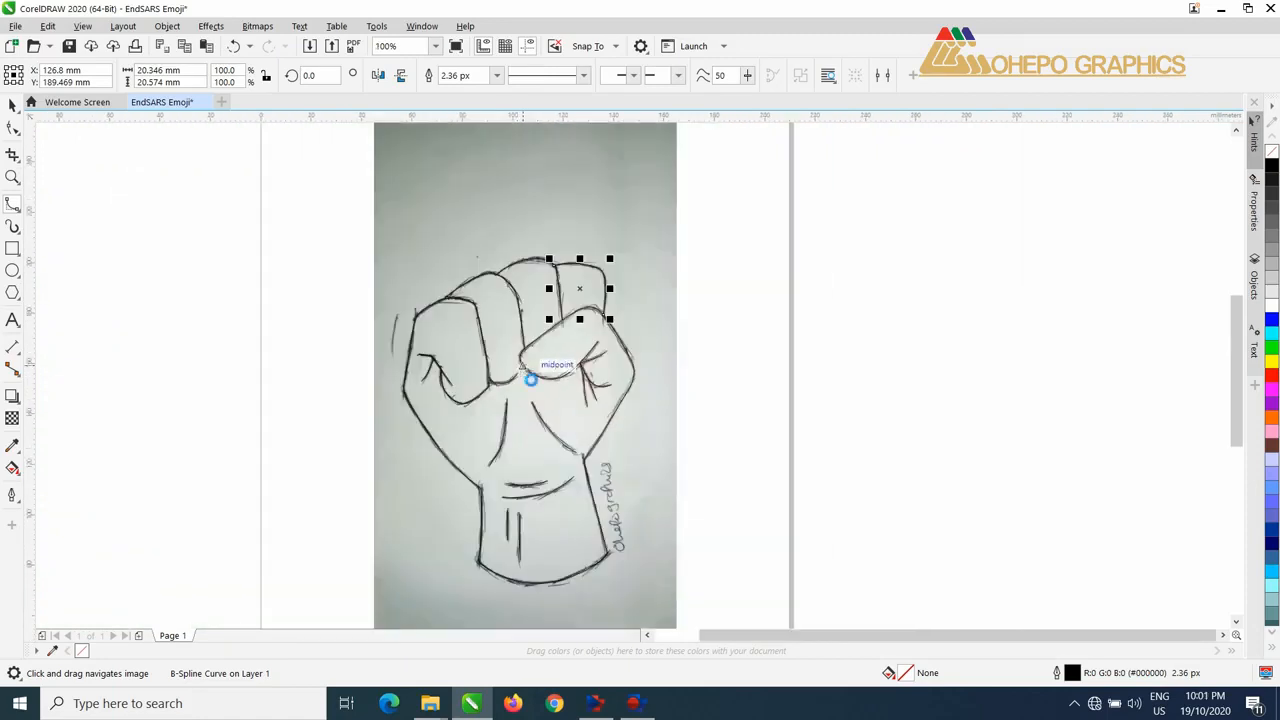
pyautogui.hotkey('ctrl', 's')
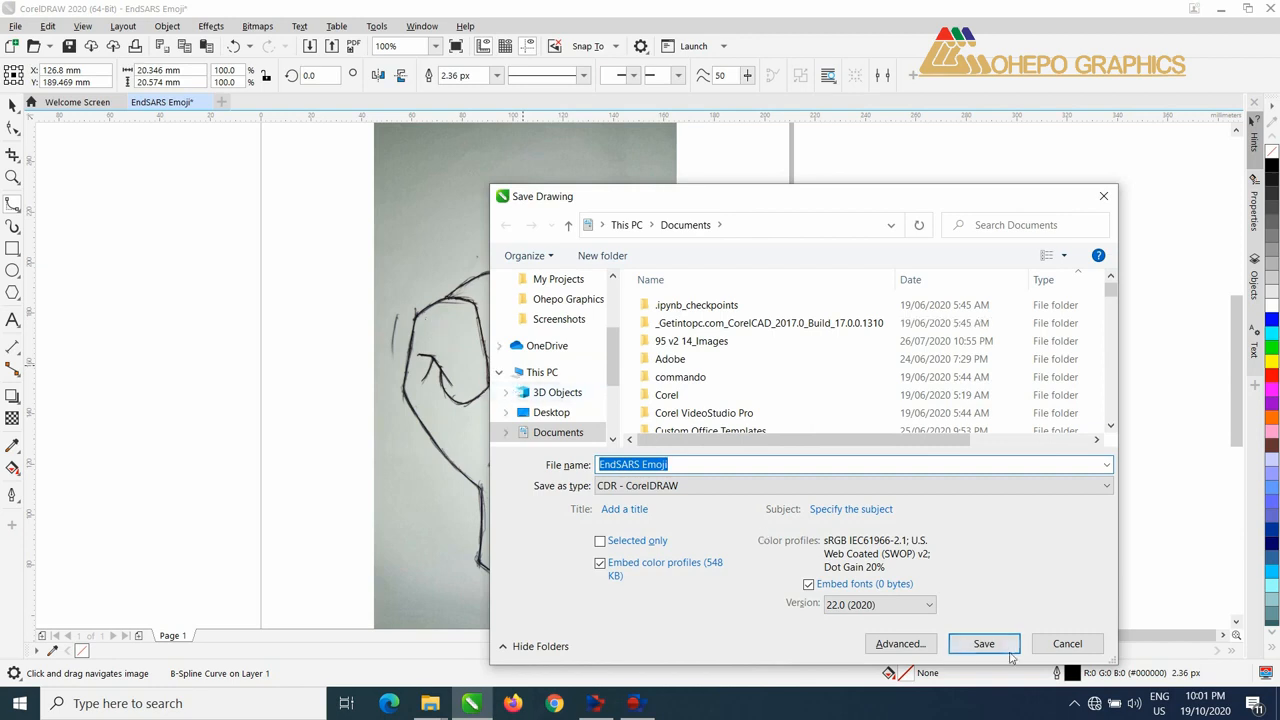
pyautogui.click(982, 645)
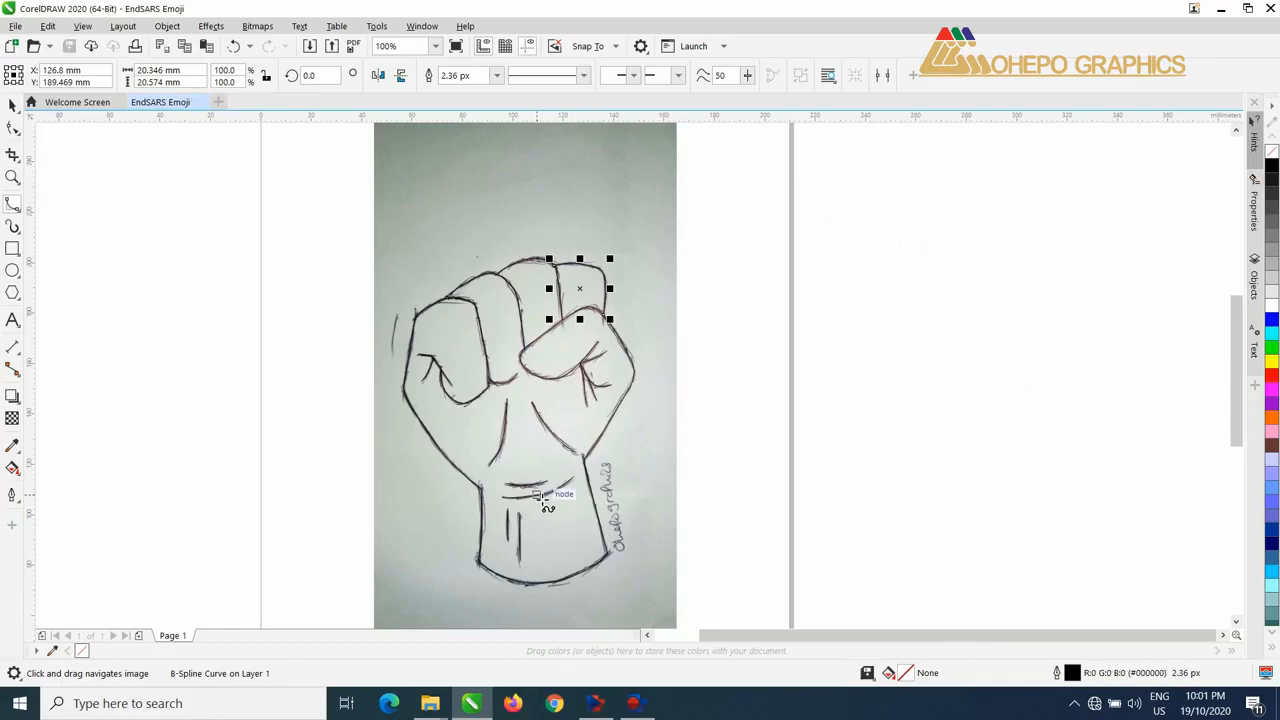
pyautogui.moveTo(546, 503); pyautogui.dragTo(566, 443)
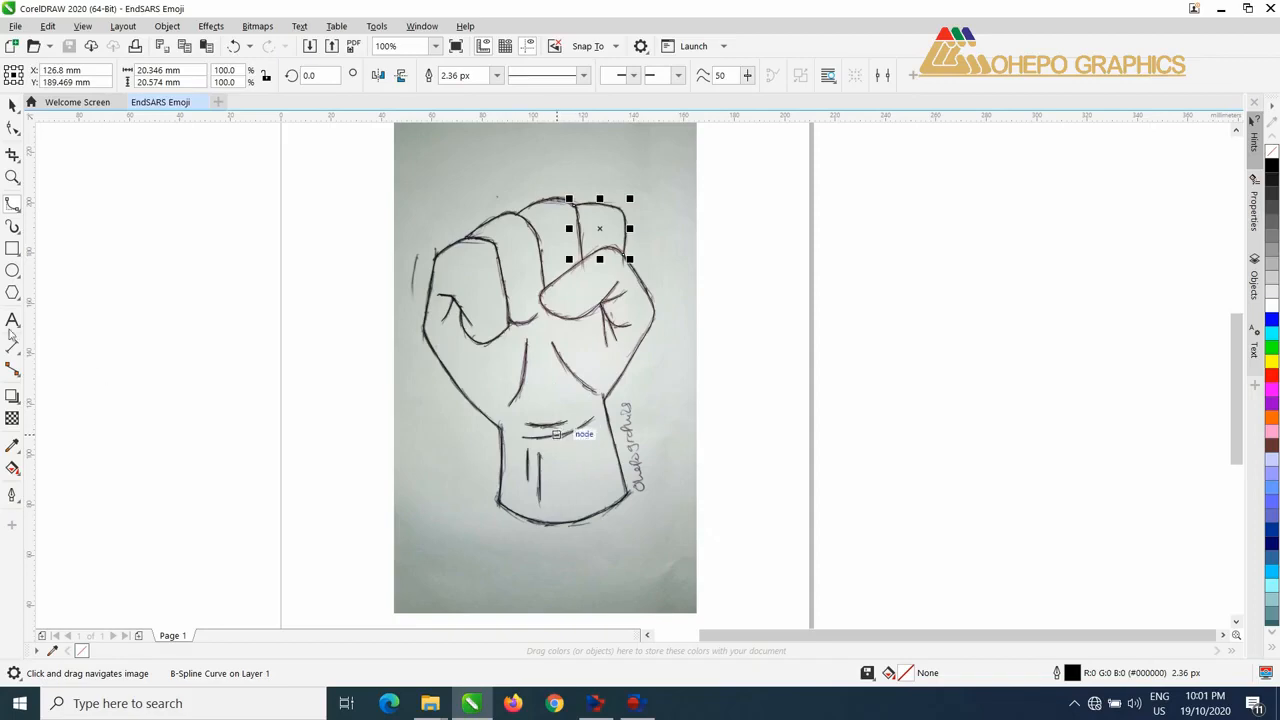
# Step: Select the fourth finger's curve with the Artistic Media tool and choose a preset stroke tapered at both ends
pyautogui.click(14, 227)
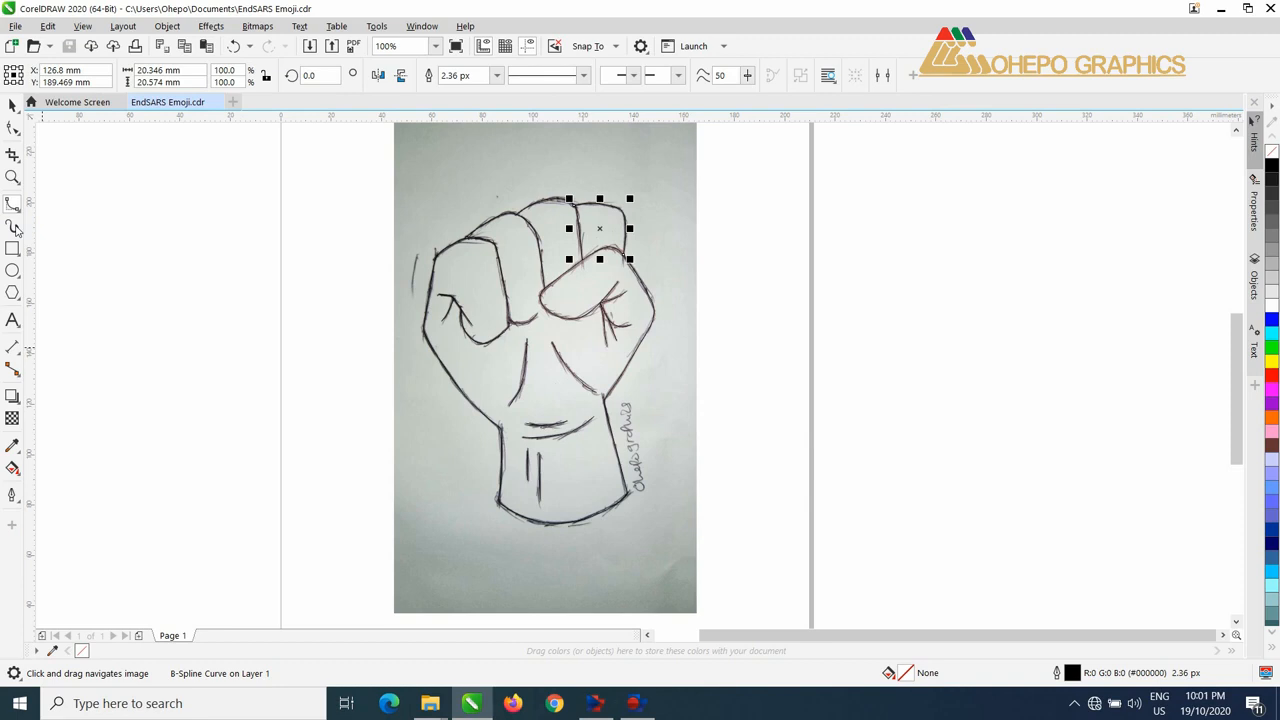
pyautogui.click(14, 228)
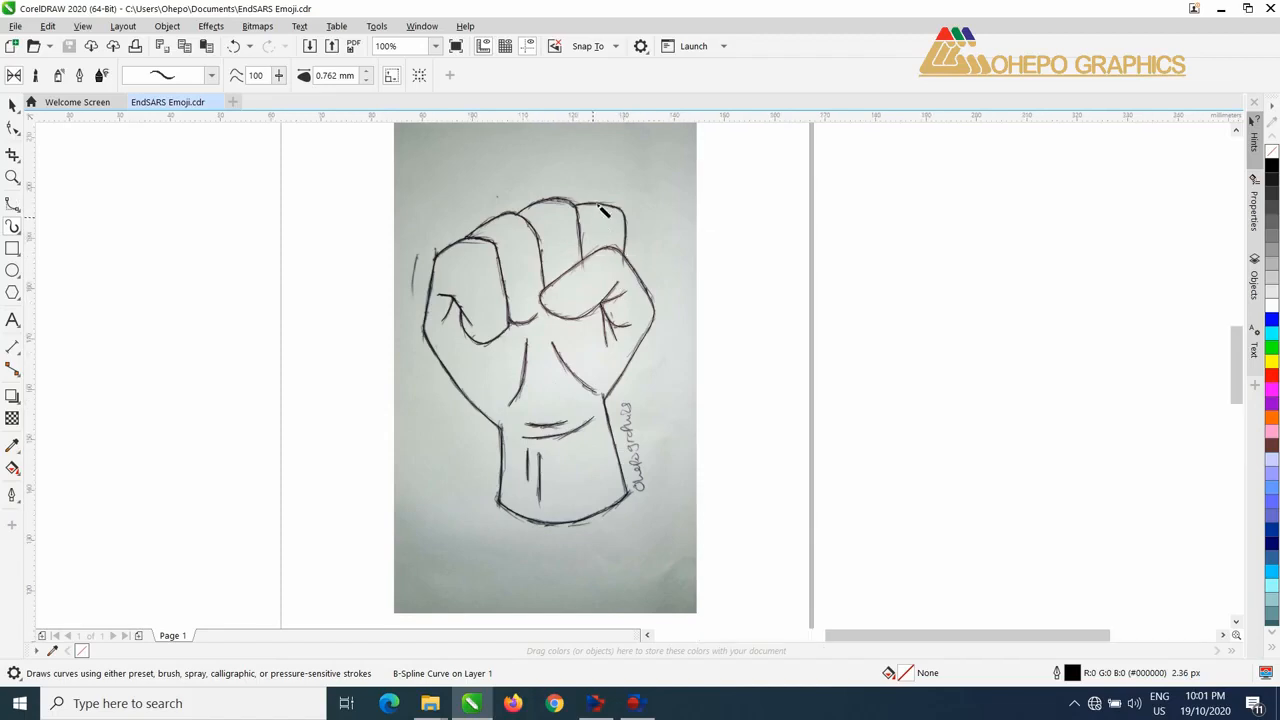
pyautogui.scroll(1, 600, 218)
pyautogui.click(606, 190)
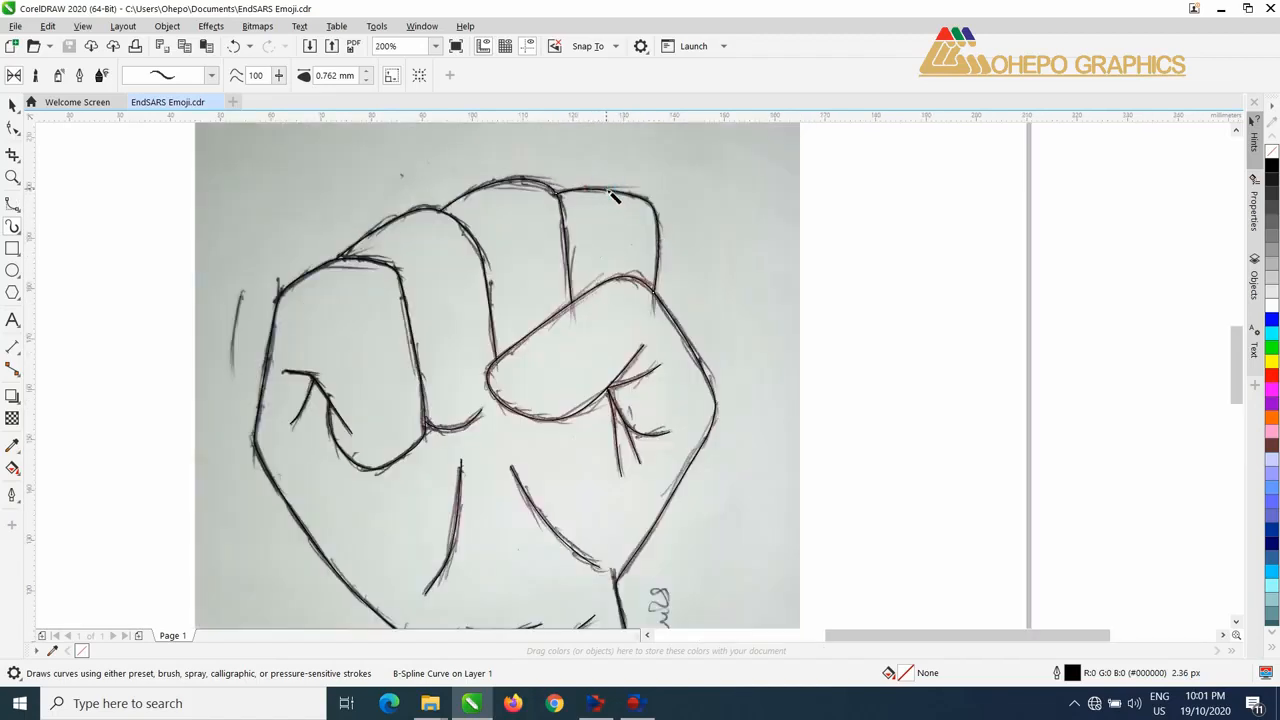
pyautogui.click(211, 75)
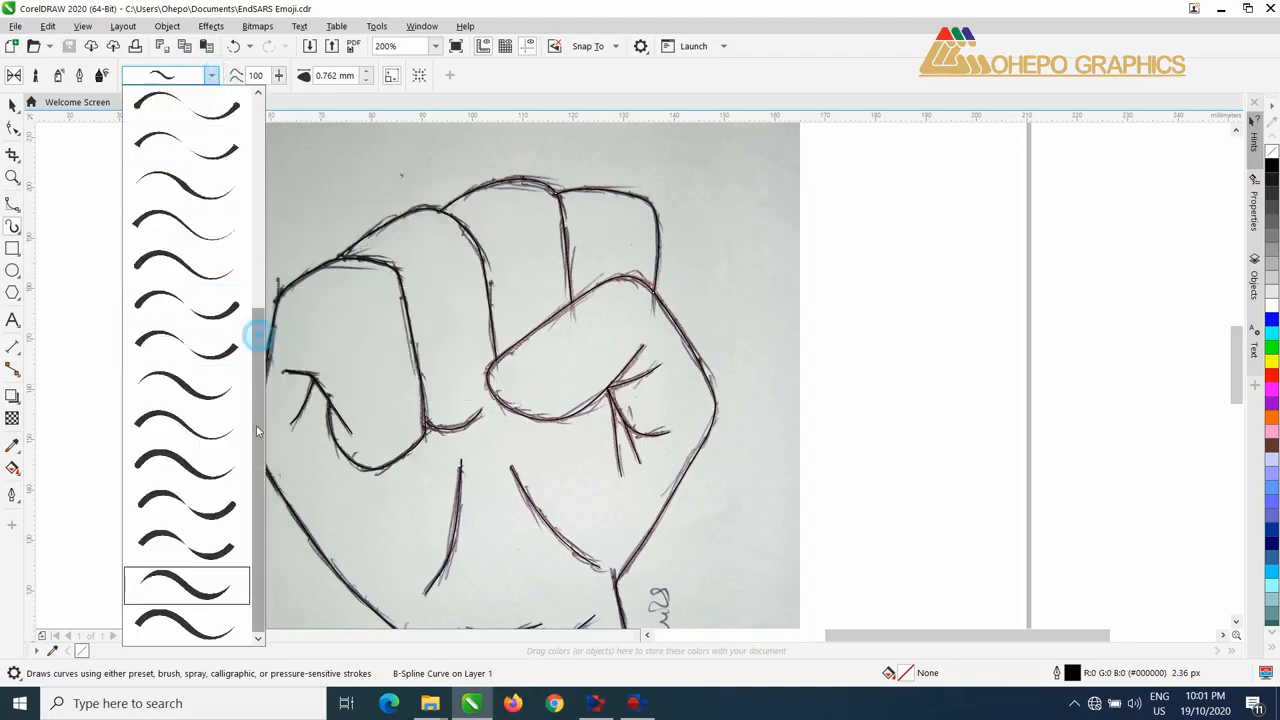
pyautogui.click(190, 580)
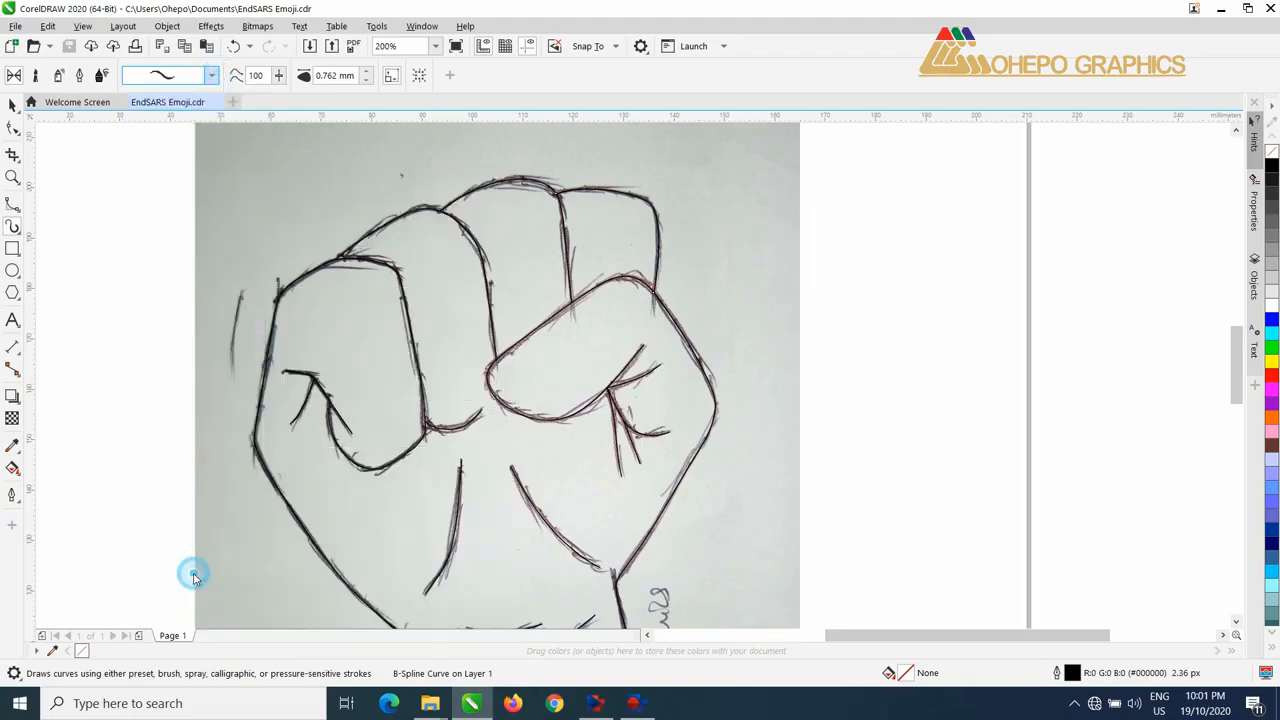
# Step: Apply the tapered stroke to the fourth finger's curve and set its width to 1.262 mm
pyautogui.click(366, 75)
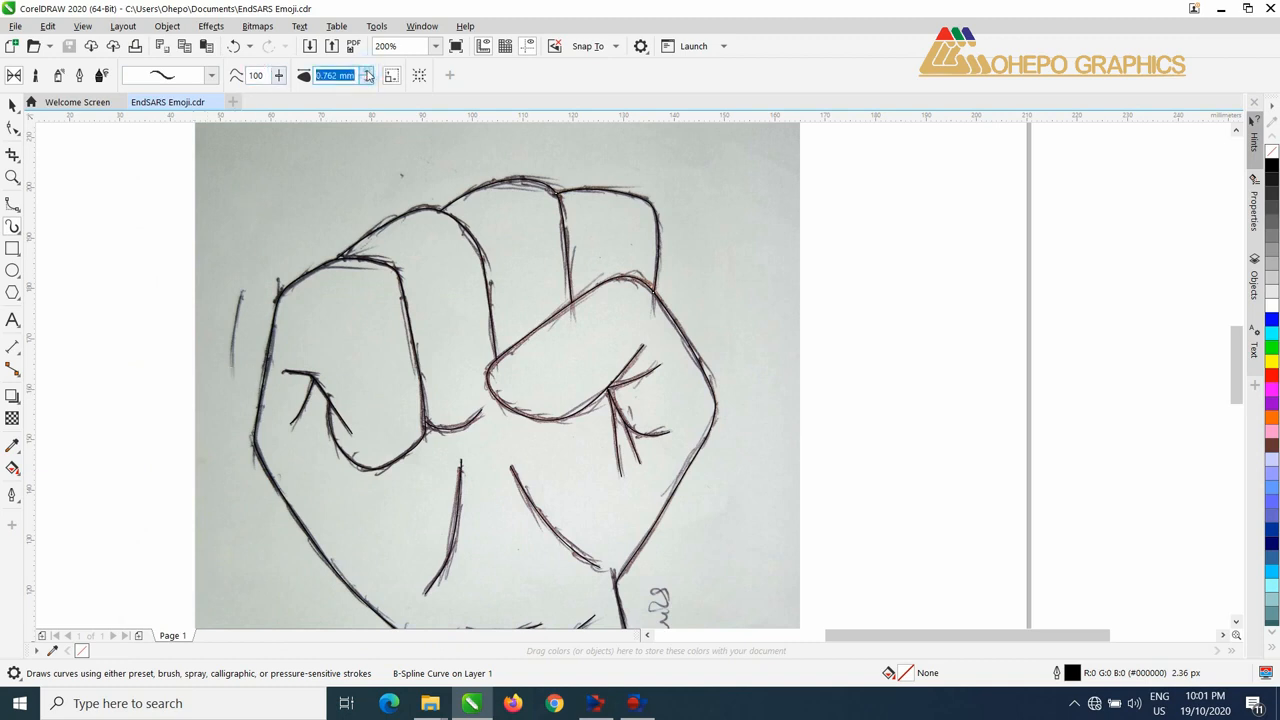
pyautogui.click(367, 71)
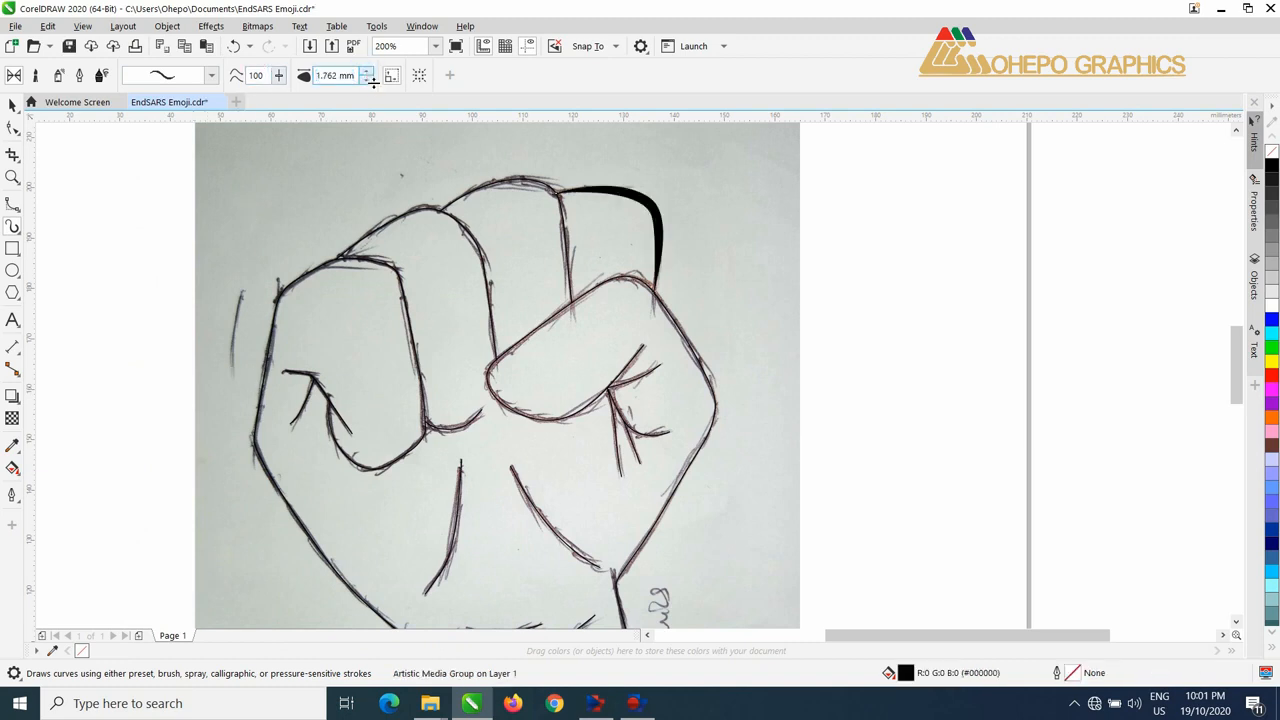
pyautogui.click(366, 80)
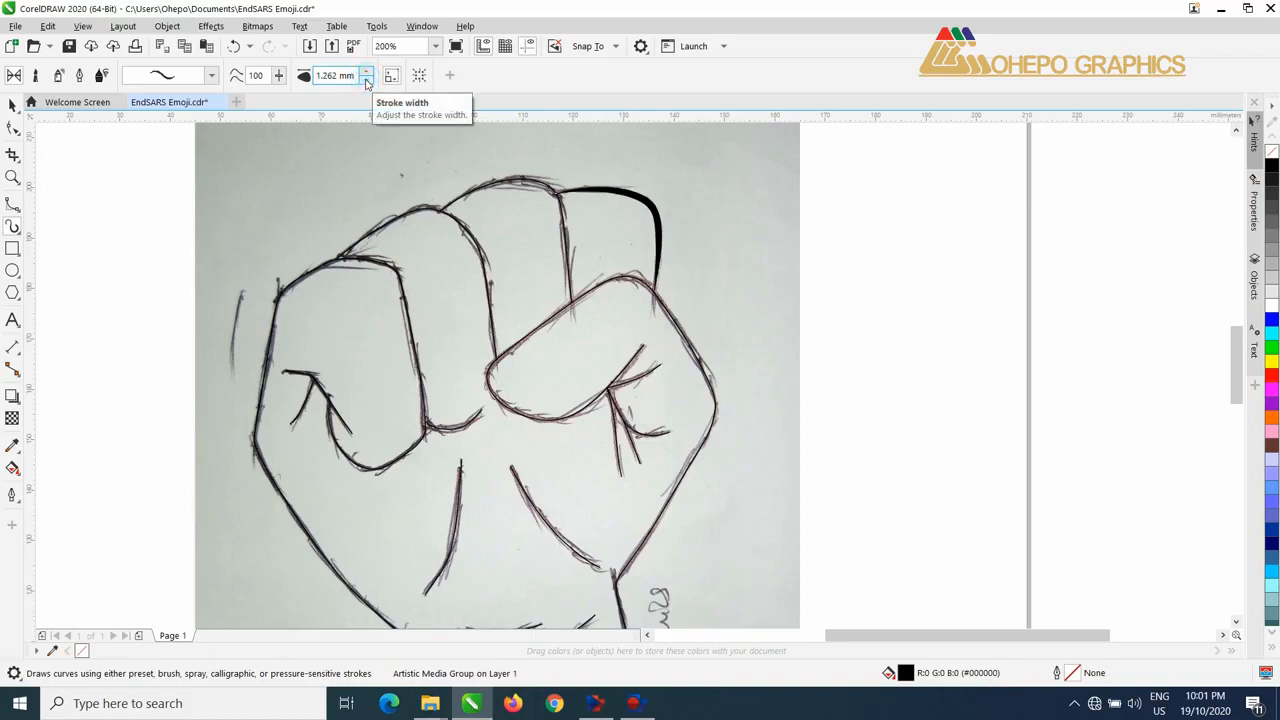
pyautogui.click(367, 81)
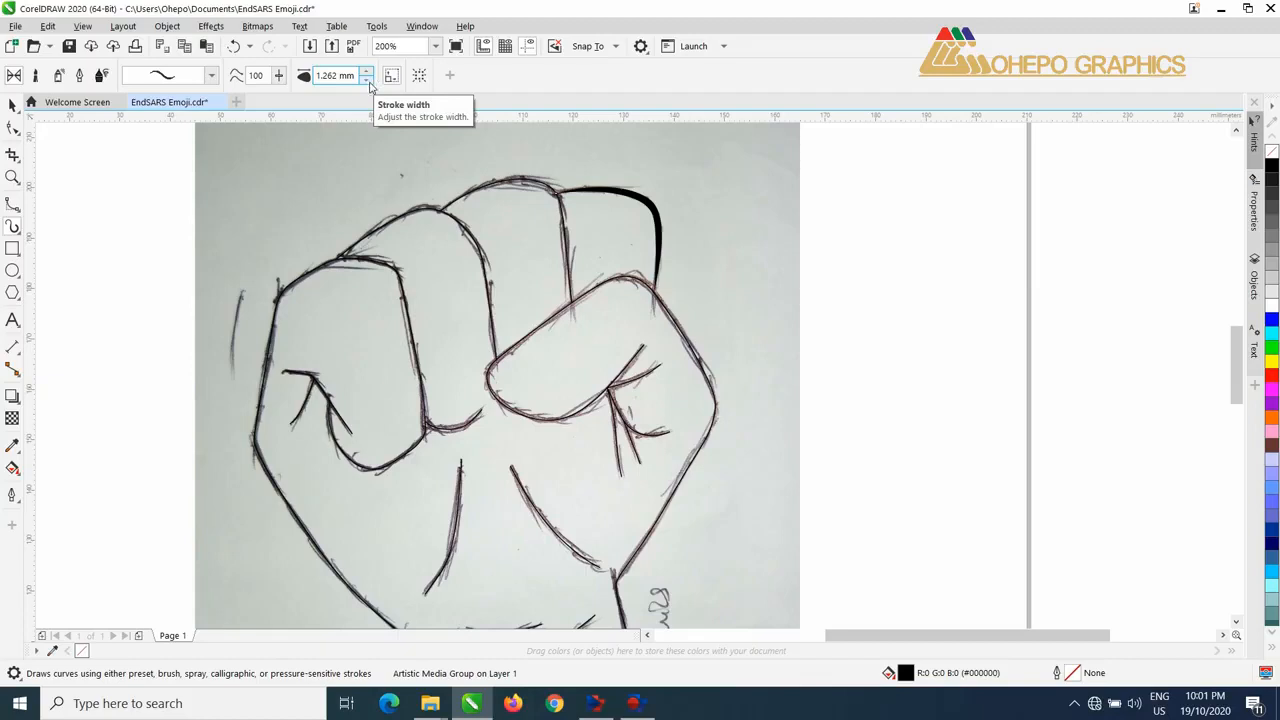
pyautogui.click(367, 81)
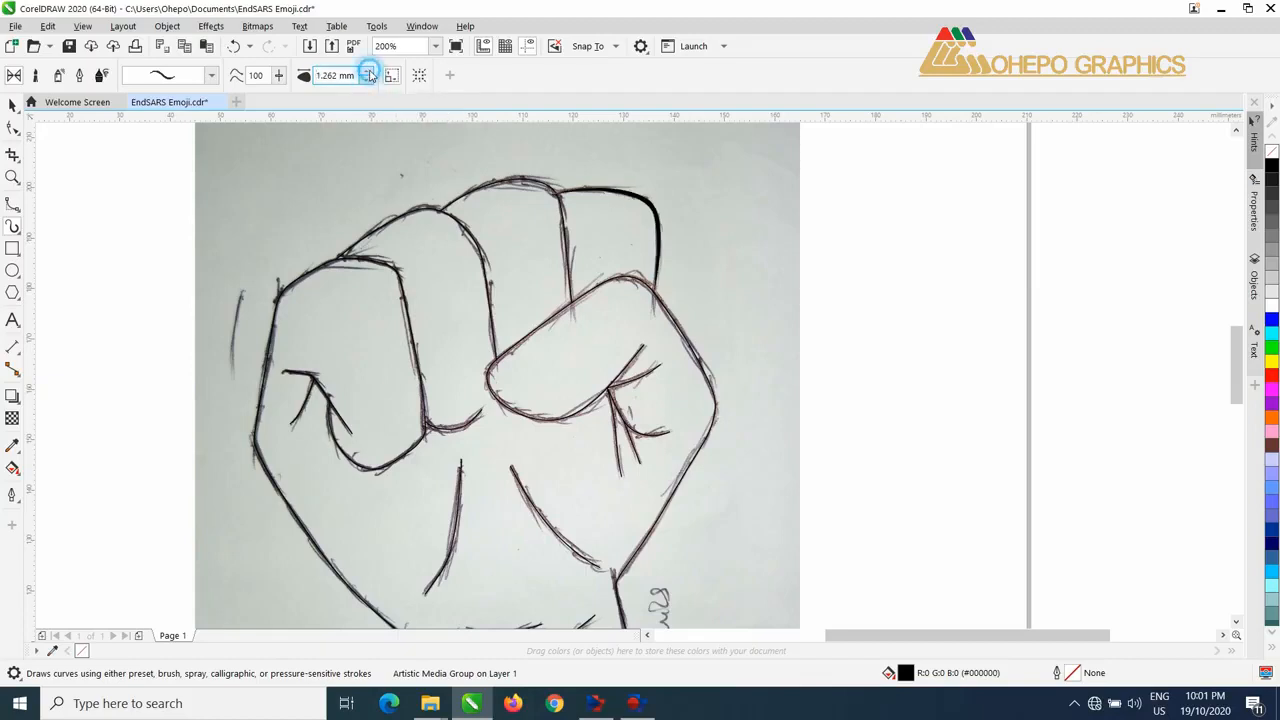
pyautogui.click(368, 75)
pyautogui.click(367, 81)
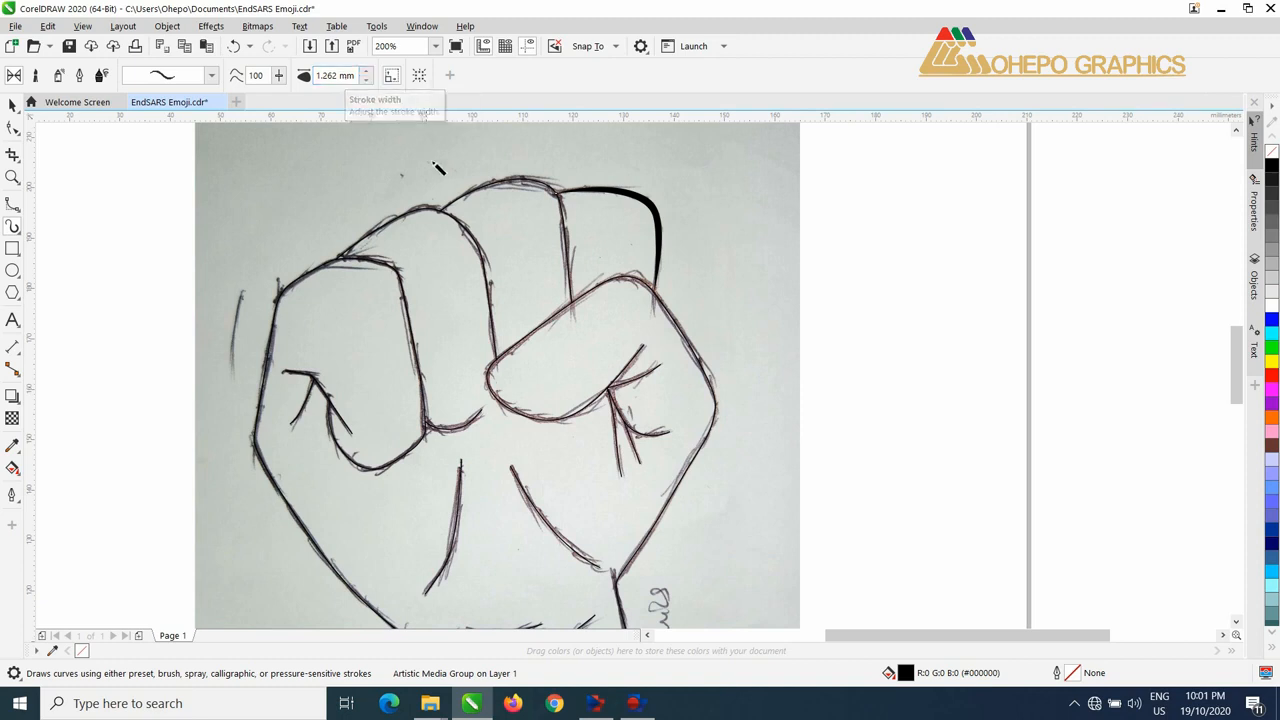
# Step: Apply the 1.262 mm tapered stroke to the third and second finger curves and the fist outline at the first knuckle
pyautogui.click(540, 183)
pyautogui.click(367, 77)
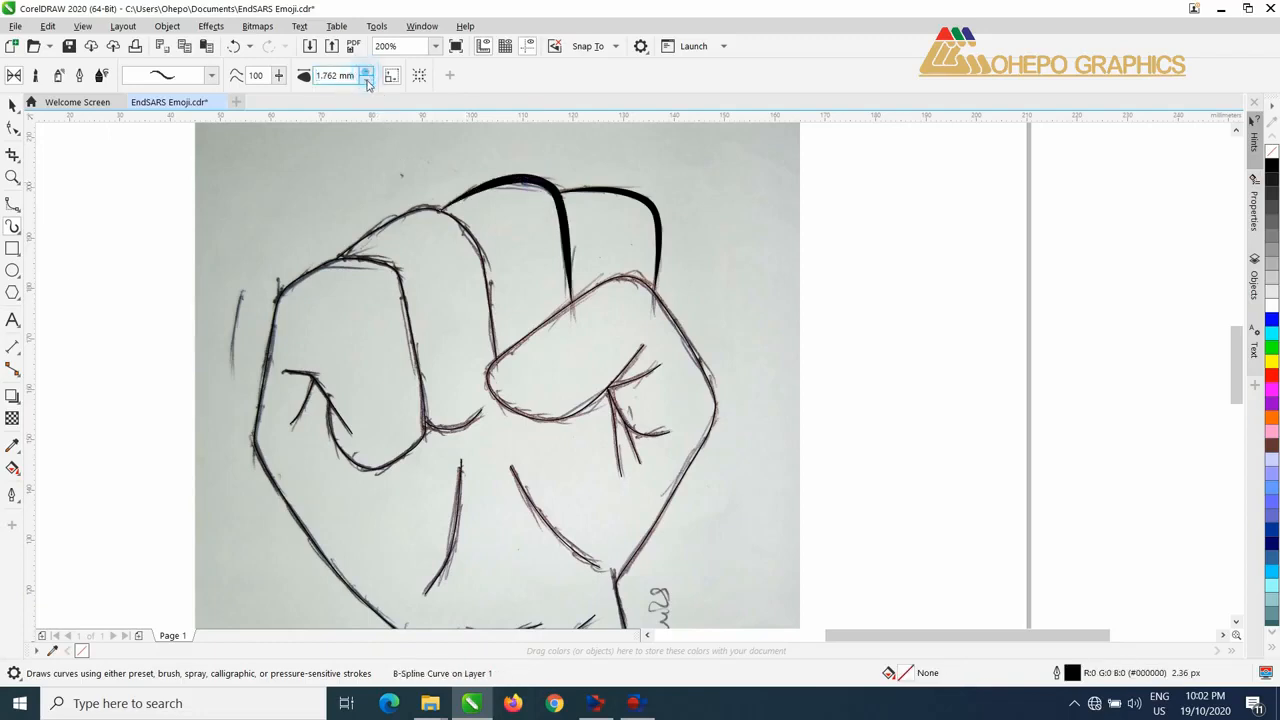
pyautogui.click(428, 213)
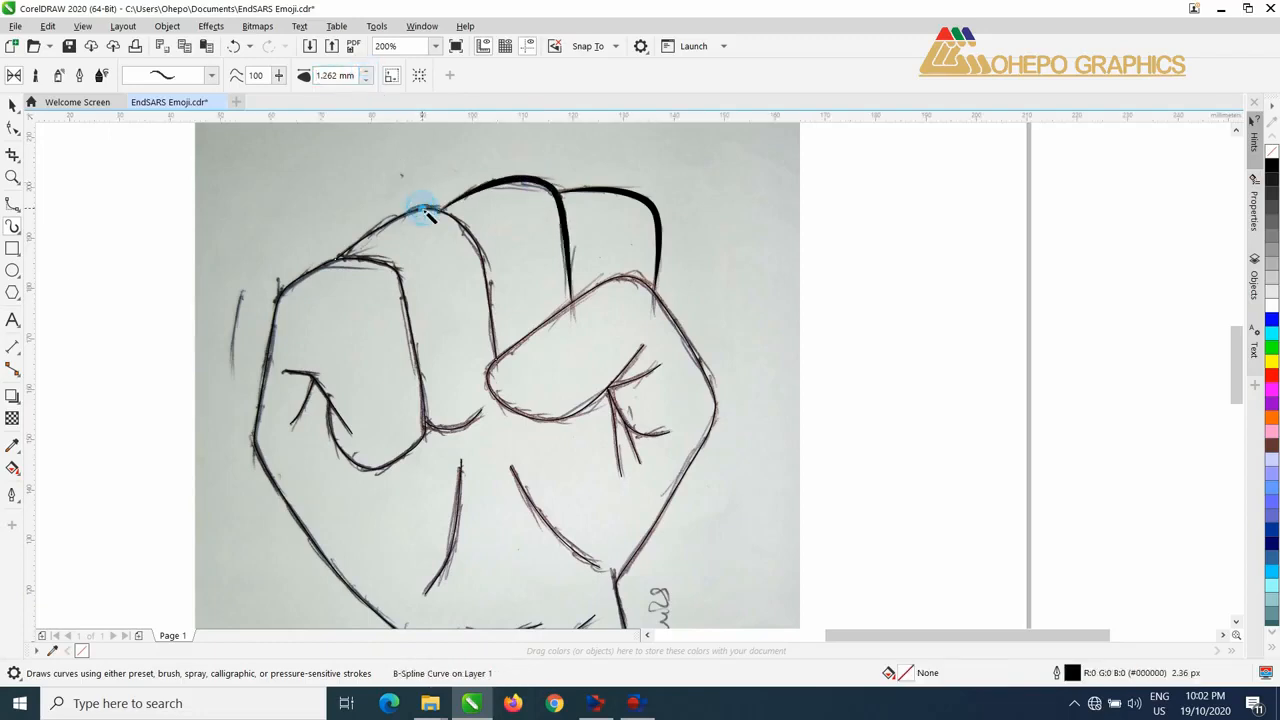
pyautogui.click(367, 77)
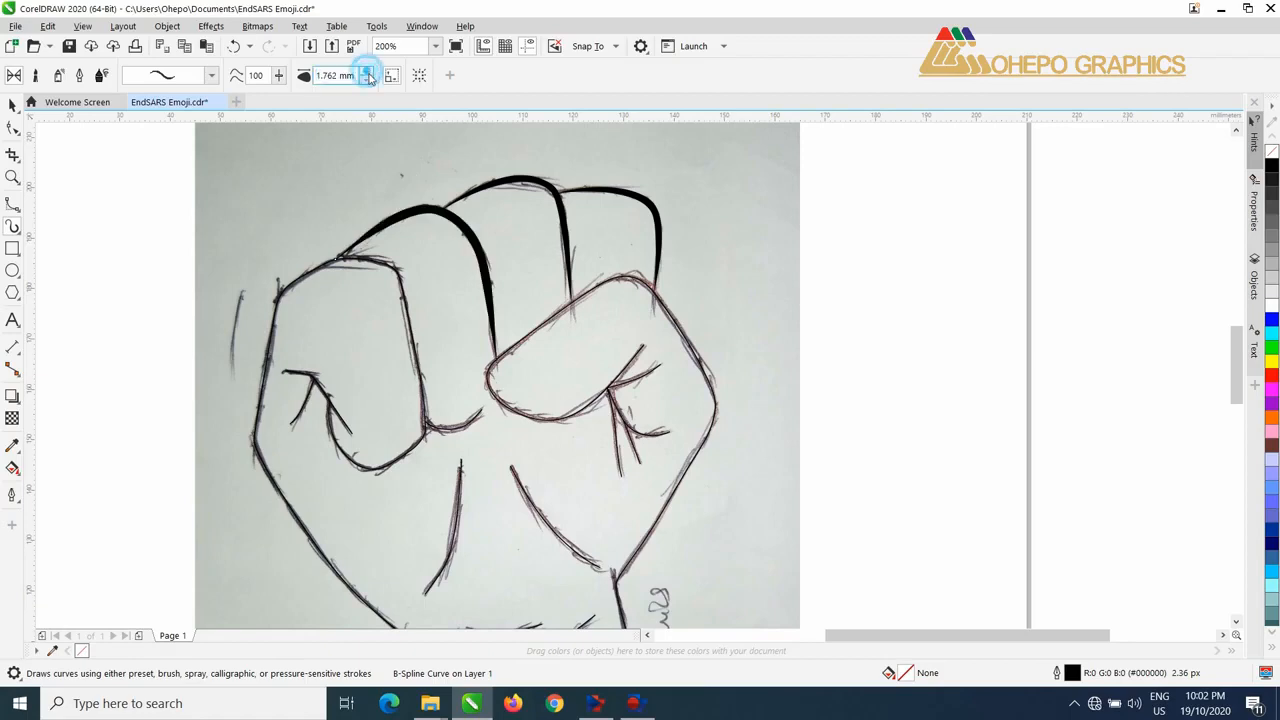
pyautogui.click(334, 258)
pyautogui.click(367, 74)
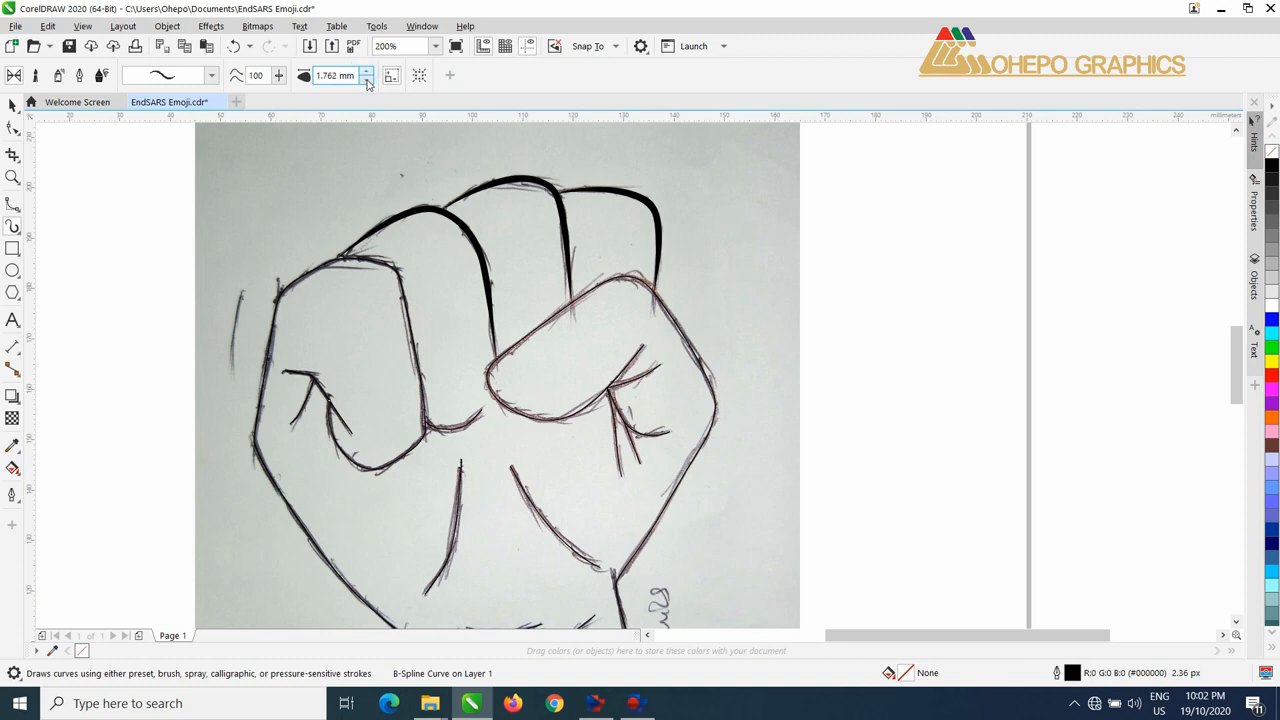
# Step: Apply the same artistic stroke to the two creases inside the first finger and the short curve at its base
pyautogui.click(340, 413)
pyautogui.click(367, 75)
pyautogui.click(304, 397)
pyautogui.click(367, 75)
pyautogui.click(446, 430)
pyautogui.click(367, 75)
# Step: Try different preset strokes on the long outline of the fist and arm
pyautogui.moveTo(572, 428); pyautogui.dragTo(531, 297)
pyautogui.click(290, 278)
pyautogui.click(211, 75)
pyautogui.moveTo(260, 395); pyautogui.dragTo(260, 190)
pyautogui.click(187, 145)
pyautogui.moveTo(377, 488); pyautogui.dragTo(365, 440)
pyautogui.click(211, 75)
pyautogui.click(187, 306)
pyautogui.click(490, 236)
# Step: Give the long fist and arm outline a 1.262 mm preset stroke with tapered ends
pyautogui.click(211, 75)
pyautogui.click(187, 306)
pyautogui.moveTo(397, 300); pyautogui.dragTo(364, 450)
pyautogui.click(211, 75)
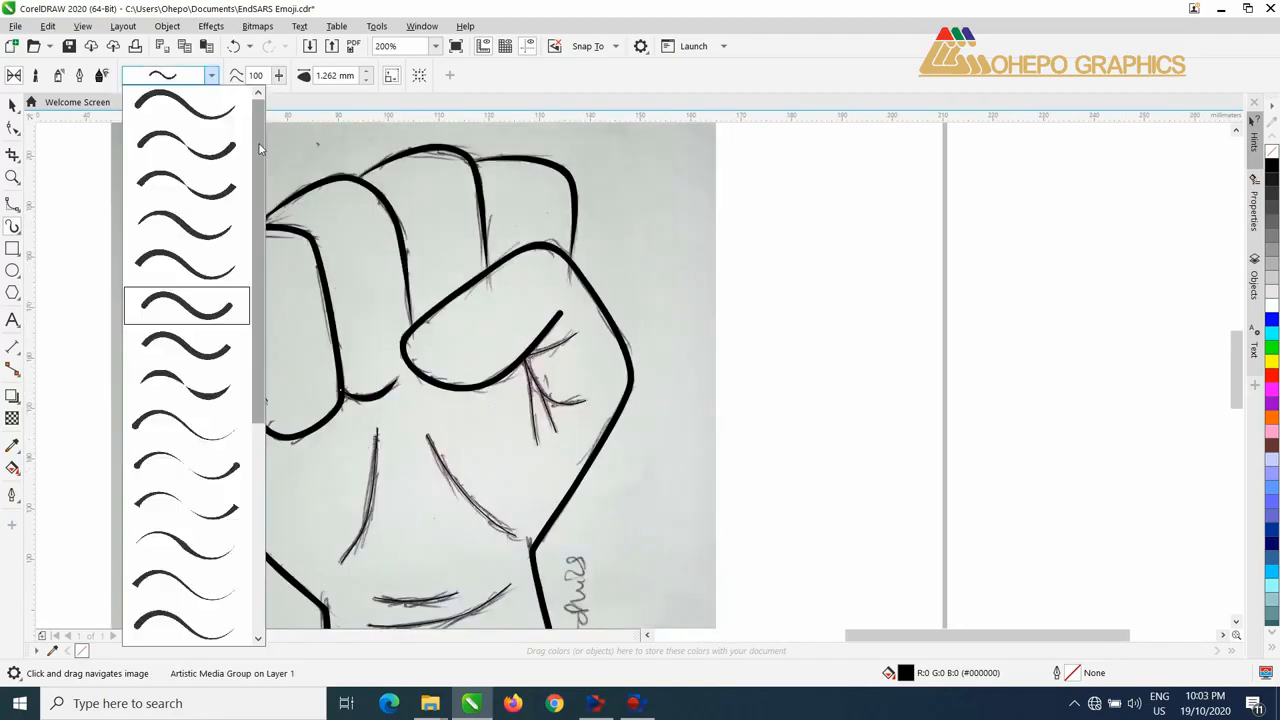
pyautogui.click(225, 225)
pyautogui.click(211, 75)
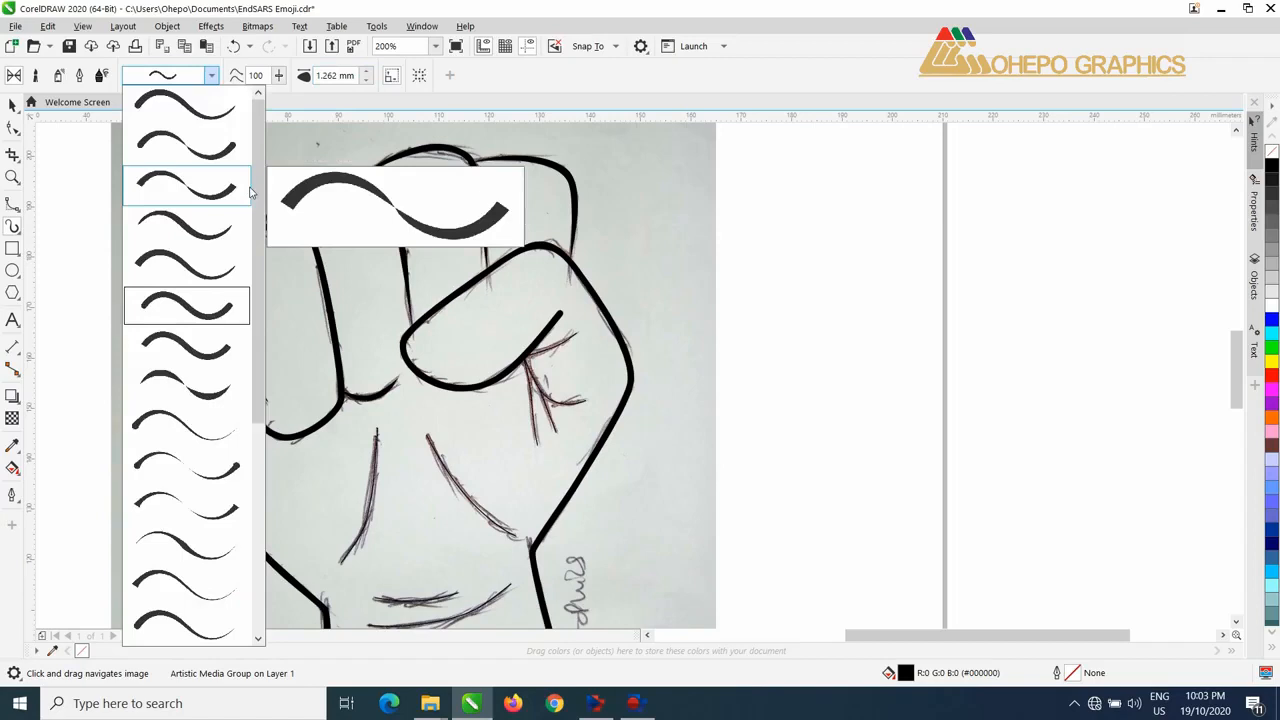
pyautogui.click(210, 232)
# Step: Retrace the first finger's curled lower edge with a B-spline and apply the tapered artistic stroke to it
pyautogui.scroll(-1, 390, 295)
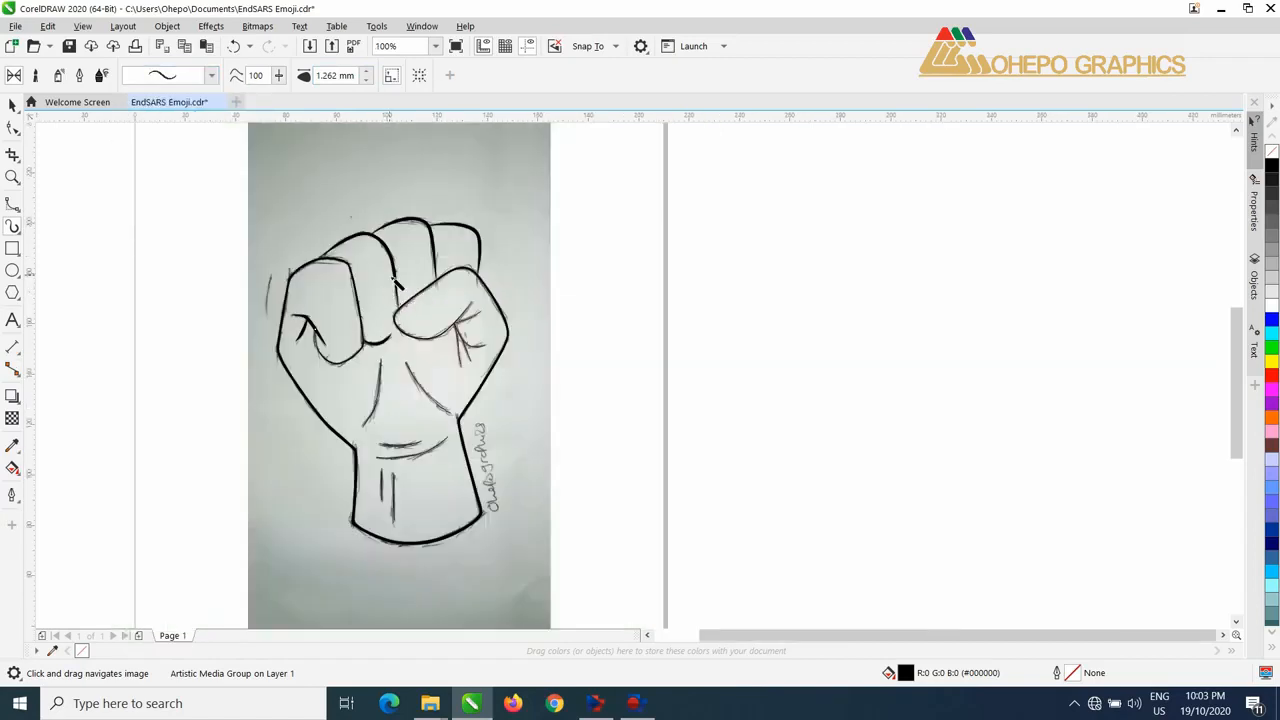
pyautogui.scroll(2, 312, 359)
pyautogui.scroll(-1, 343, 452)
pyautogui.click(12, 204)
pyautogui.scroll(1, 359, 205)
pyautogui.press('Escape')
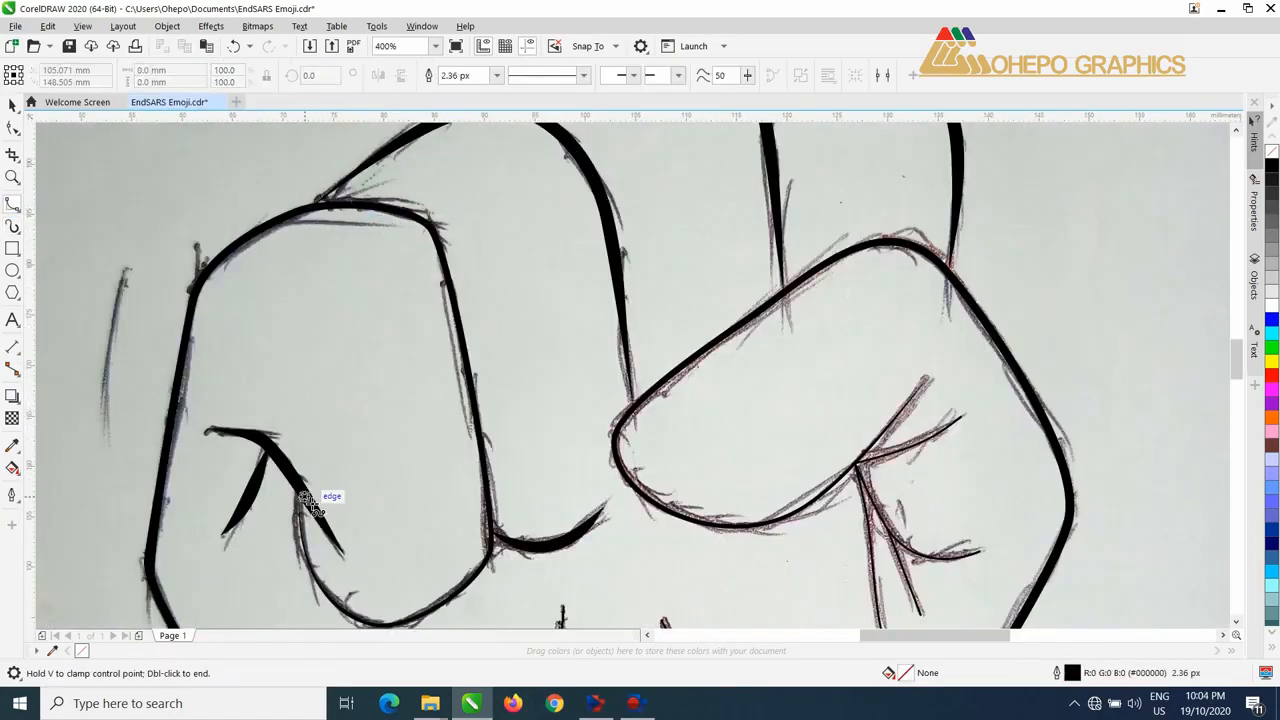
pyautogui.click(305, 582)
pyautogui.moveTo(379, 626); pyautogui.dragTo(278, 543)
pyautogui.click(281, 547)
pyautogui.doubleClick(383, 484)
pyautogui.press('i')
pyautogui.click(367, 81)
pyautogui.click(367, 81)
# Step: Retrace the thumb with a B-spline from its upper edge around the tip and along the lower edge to the crease end
pyautogui.moveTo(569, 391)
pyautogui.mouseDown()
pyautogui.moveTo(486, 349)
pyautogui.moveTo(452, 401)
pyautogui.mouseUp()
pyautogui.click(12, 204)
pyautogui.click(579, 210)
pyautogui.click(424, 322)
pyautogui.click(399, 354)
pyautogui.click(396, 377)
pyautogui.click(406, 401)
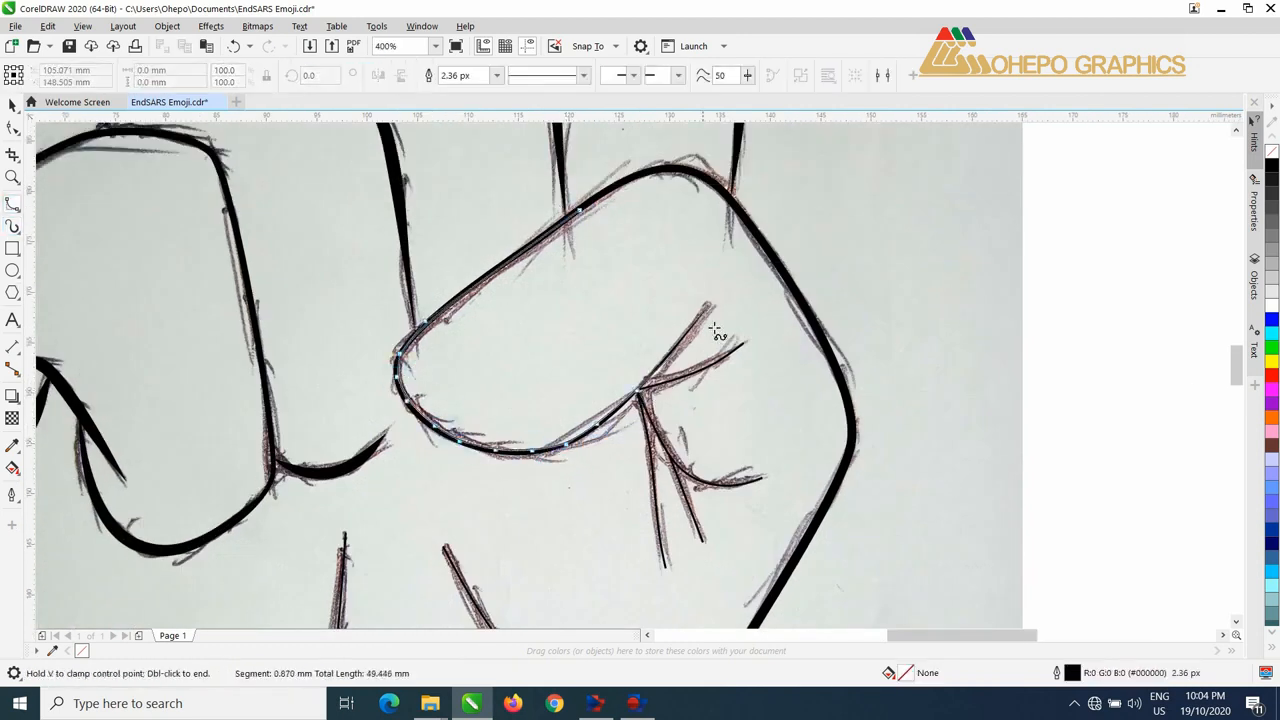
pyautogui.doubleClick(708, 304)
# Step: Apply the 1.262 mm tapered stroke to the retraced thumb curve and the upper crease branching from it
pyautogui.press('i')
pyautogui.click(367, 72)
pyautogui.click(12, 105)
pyautogui.click(692, 372)
pyautogui.press('i')
pyautogui.click(367, 72)
pyautogui.click(367, 81)
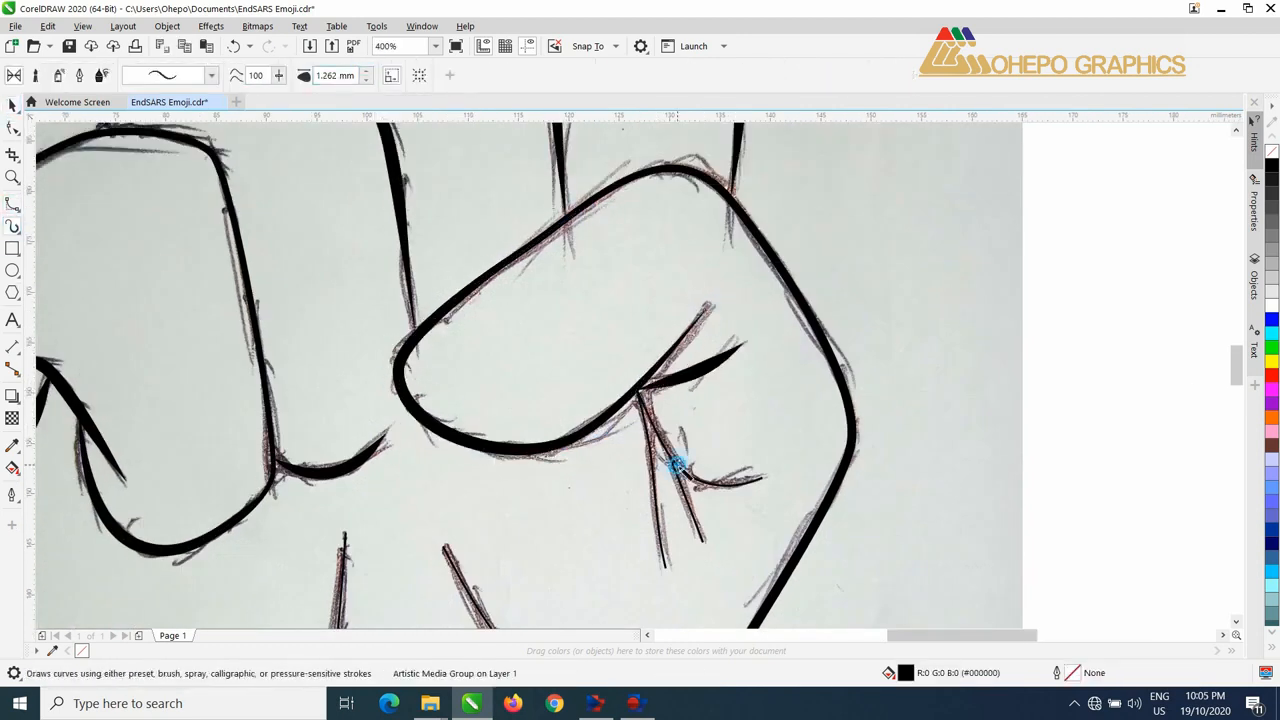
# Step: Apply the tapered artistic stroke to the three remaining crease lines below the thumb's base
pyautogui.click(677, 465)
pyautogui.click(367, 72)
pyautogui.click(690, 505)
pyautogui.click(657, 490)
pyautogui.click(367, 72)
pyautogui.click(367, 81)
# Step: Change the preset stroke of the selected fist linework and adjust its stroke width
pyautogui.scroll(-1, 410, 272)
pyautogui.moveTo(366, 312); pyautogui.dragTo(418, 338)
pyautogui.click(211, 75)
pyautogui.click(186, 186)
pyautogui.click(212, 77)
pyautogui.click(186, 226)
pyautogui.click(367, 72)
pyautogui.moveTo(431, 466)
pyautogui.mouseDown()
pyautogui.moveTo(471, 417)
pyautogui.moveTo(477, 506)
pyautogui.mouseUp()
pyautogui.click(211, 75)
pyautogui.click(186, 226)
pyautogui.click(367, 72)
# Step: Apply the 1.262 mm tapered stroke to the two long palm lines below the fingers
pyautogui.click(574, 206)
pyautogui.click(367, 72)
pyautogui.click(643, 203)
pyautogui.click(423, 380)
pyautogui.click(367, 72)
pyautogui.click(367, 81)
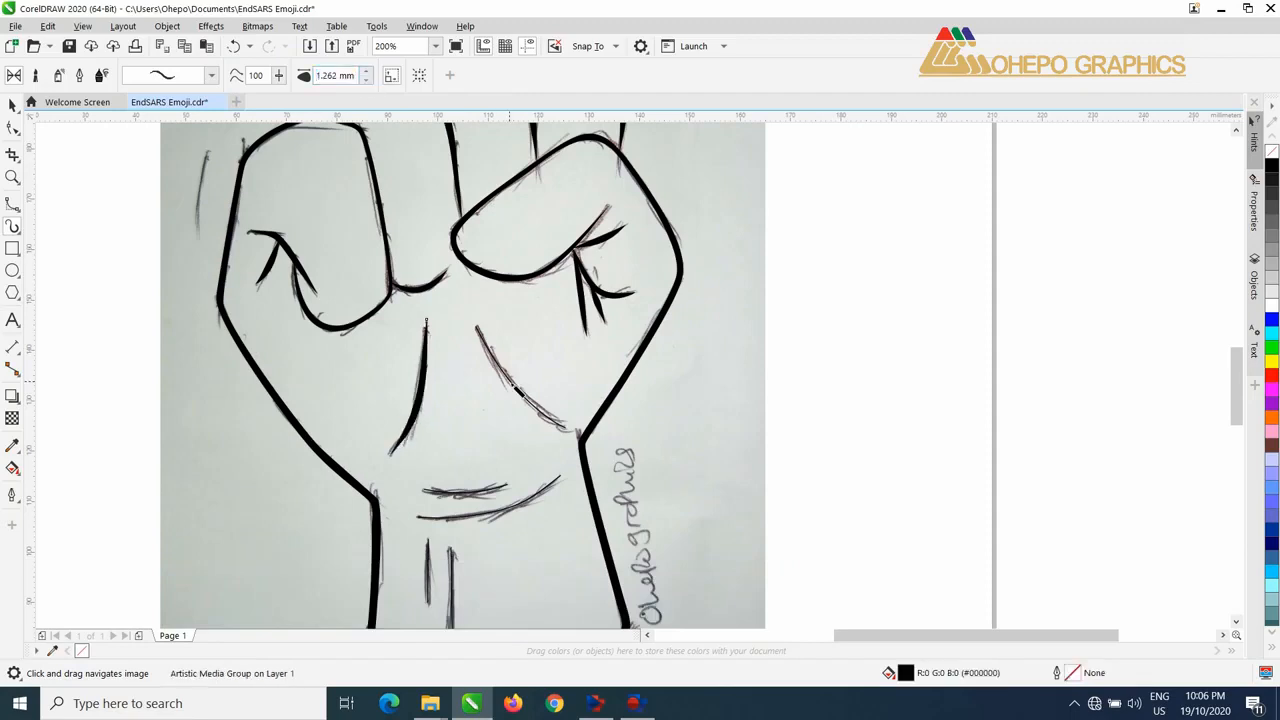
pyautogui.click(512, 384)
pyautogui.click(367, 72)
# Step: Apply the 1.262 mm tapered stroke to the two wrist creases and the two short vertical lines on the forearm
pyautogui.click(467, 490)
pyautogui.click(367, 72)
pyautogui.click(490, 512)
pyautogui.moveTo(440, 560); pyautogui.dragTo(418, 377)
pyautogui.click(367, 72)
pyautogui.click(368, 72)
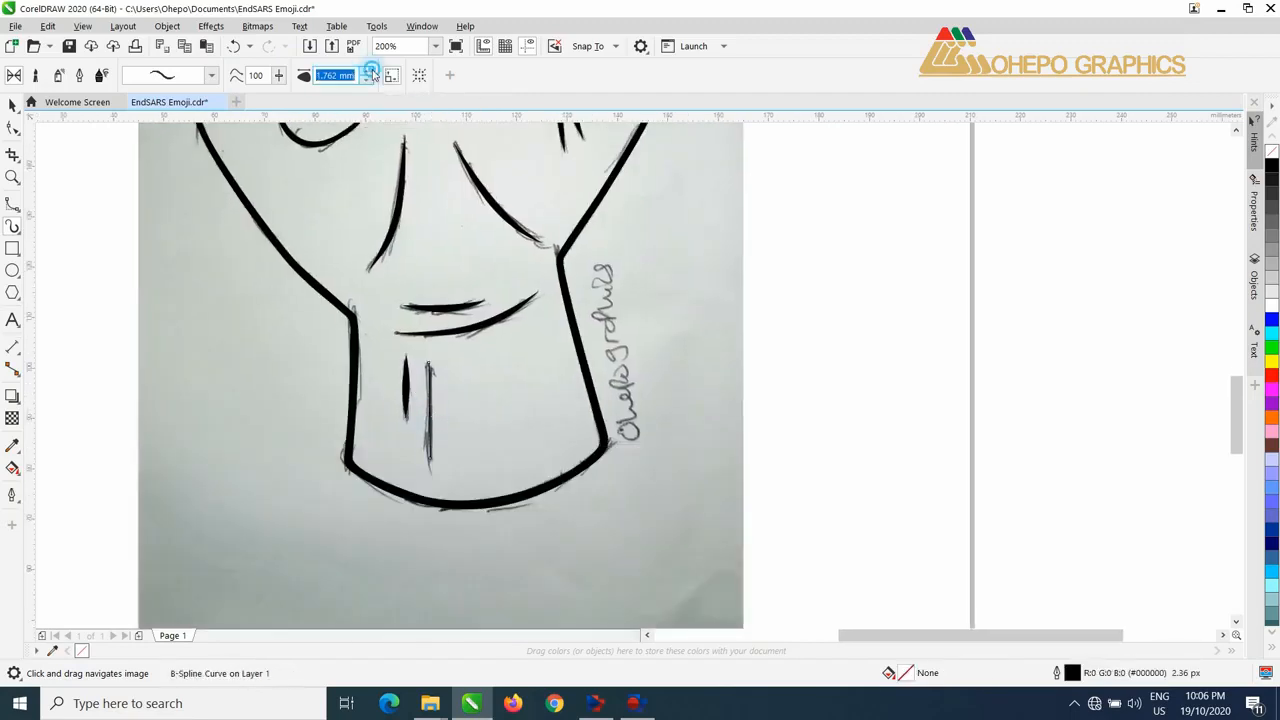
pyautogui.click(368, 80)
pyautogui.scroll(-1, 545, 429)
pyautogui.moveTo(558, 399); pyautogui.dragTo(517, 488)
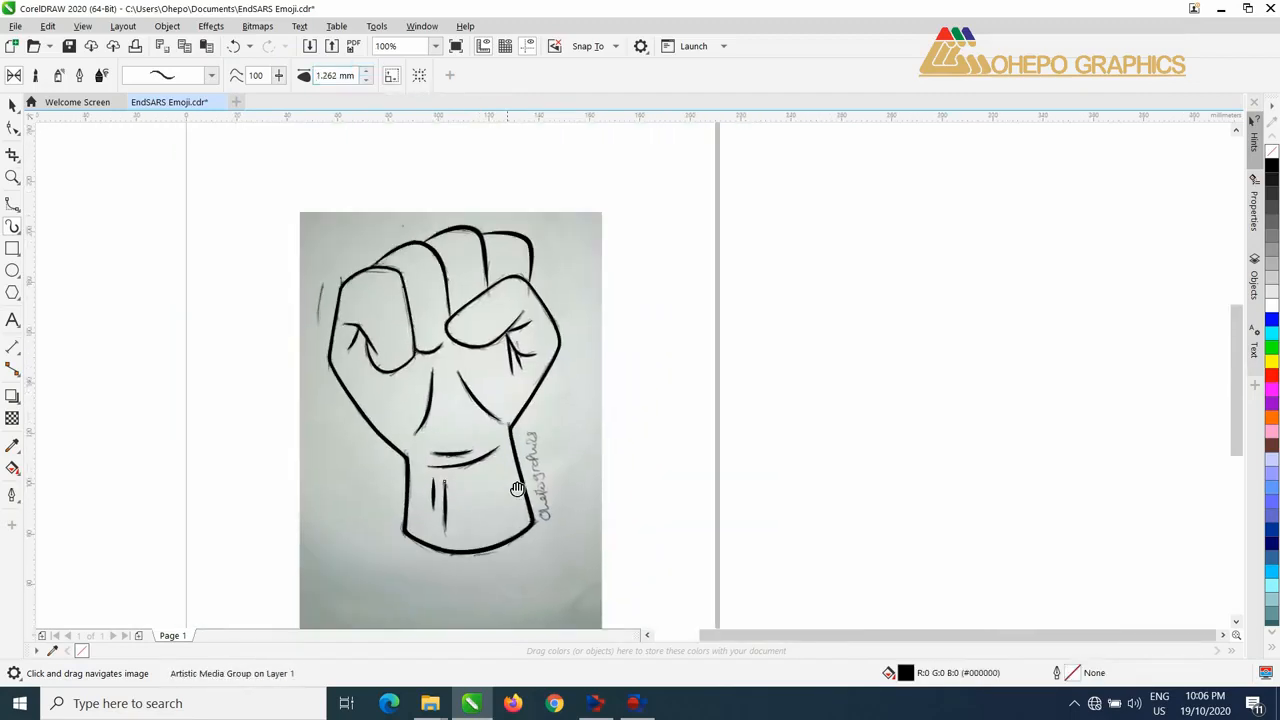
# Step: Unlock the photographed sketch, move it beside the traced fist to check the linework, and undo the move
pyautogui.click(11, 106)
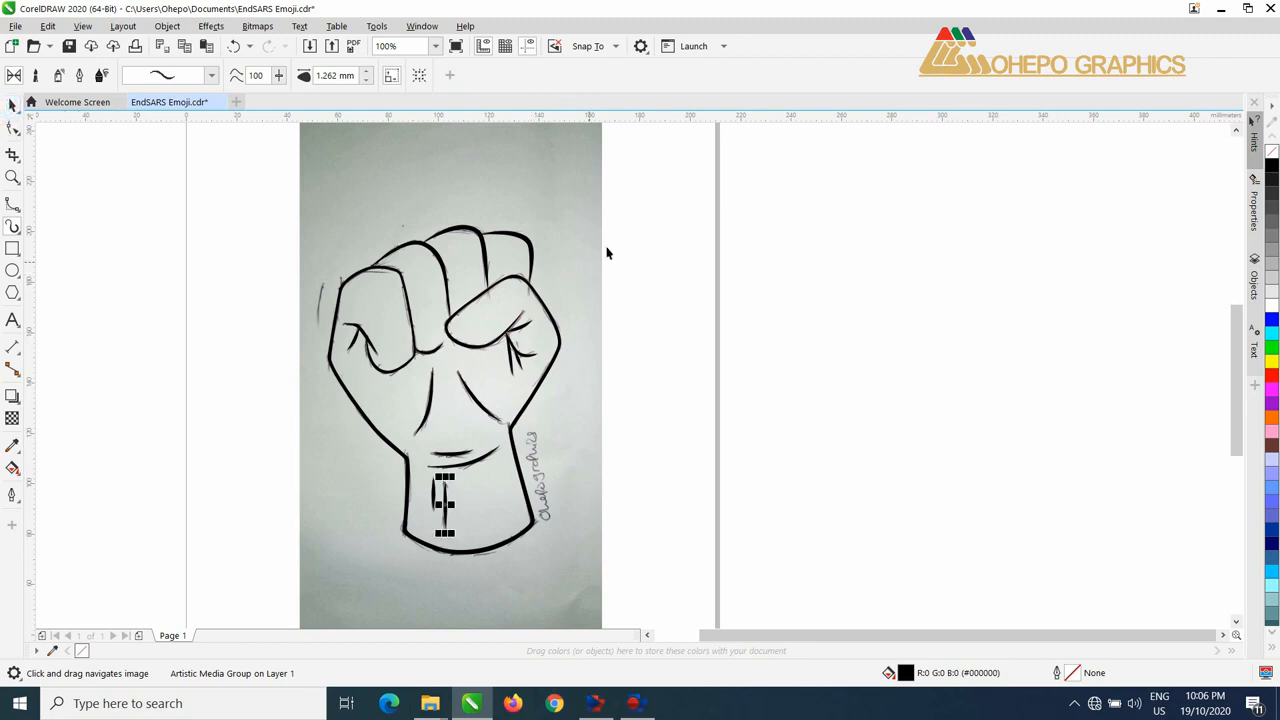
pyautogui.click(646, 220)
pyautogui.click(588, 214)
pyautogui.rightClick(588, 214)
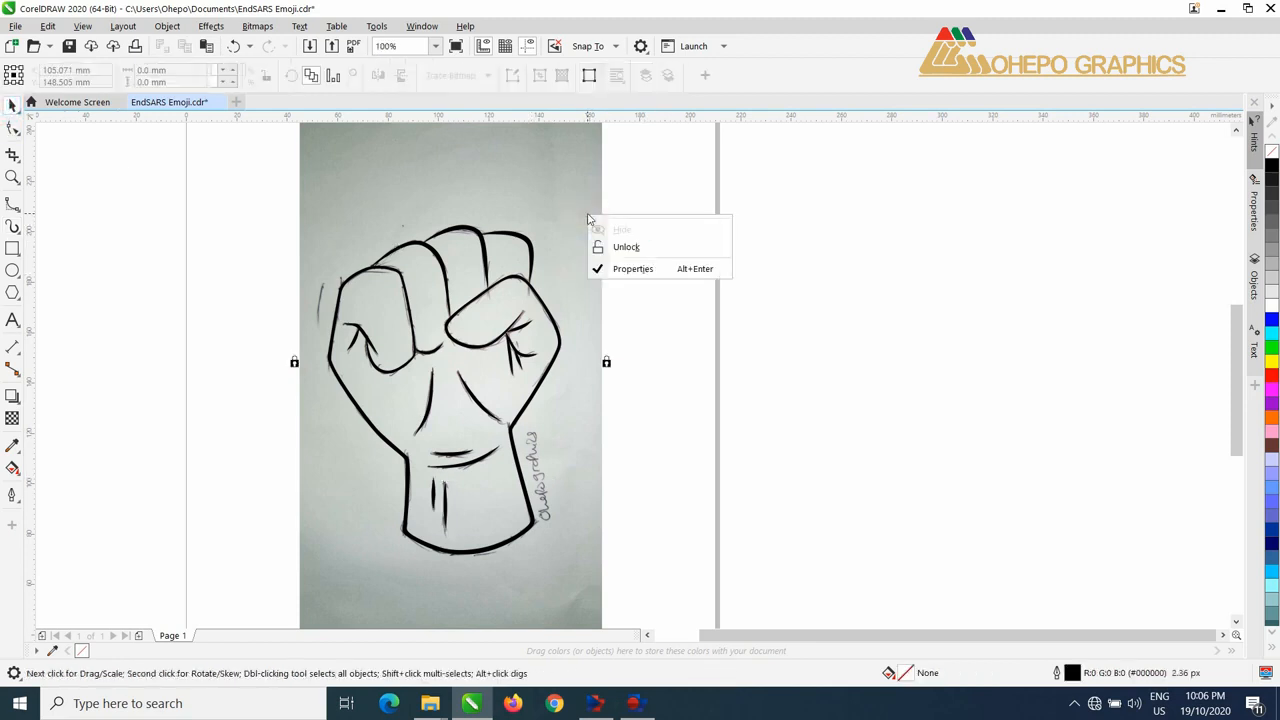
pyautogui.click(634, 248)
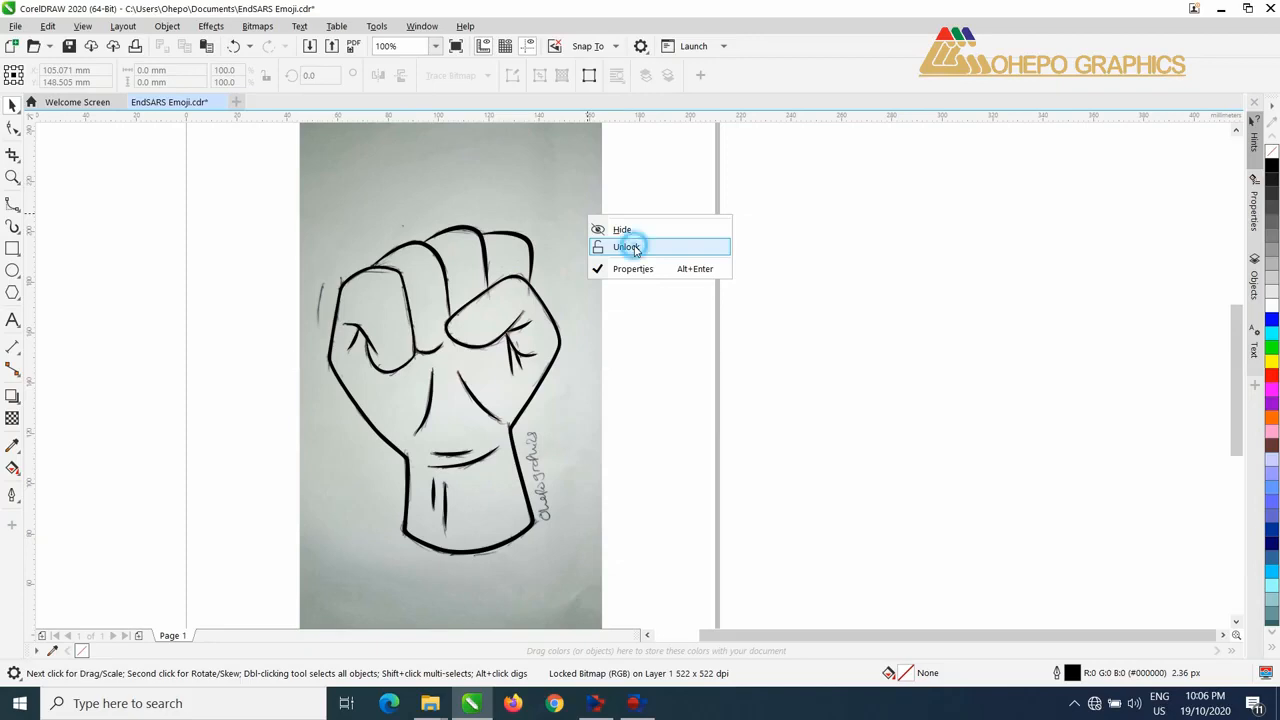
pyautogui.moveTo(570, 257); pyautogui.dragTo(869, 279)
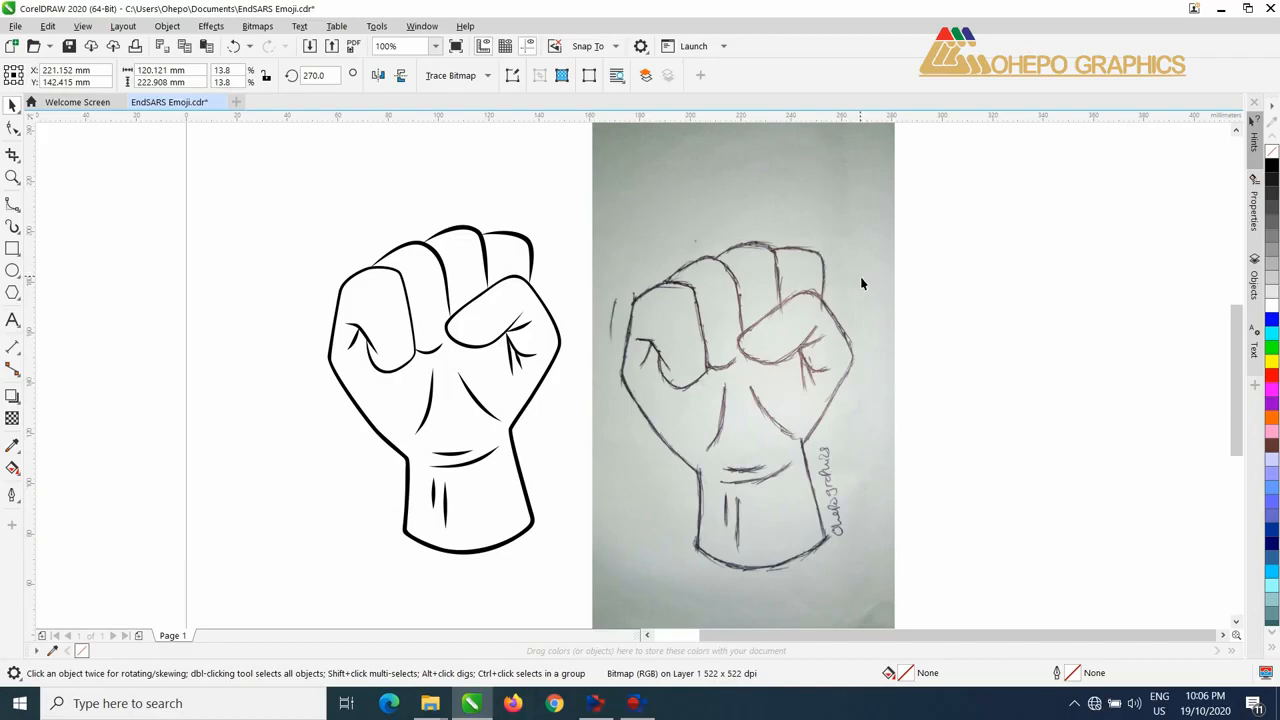
pyautogui.hotkey('ctrl', 'z')
# Step: Trace a B-spline over the leftmost finger's top edge and down its inner side to the fingertip
pyautogui.scroll(1, 389, 300)
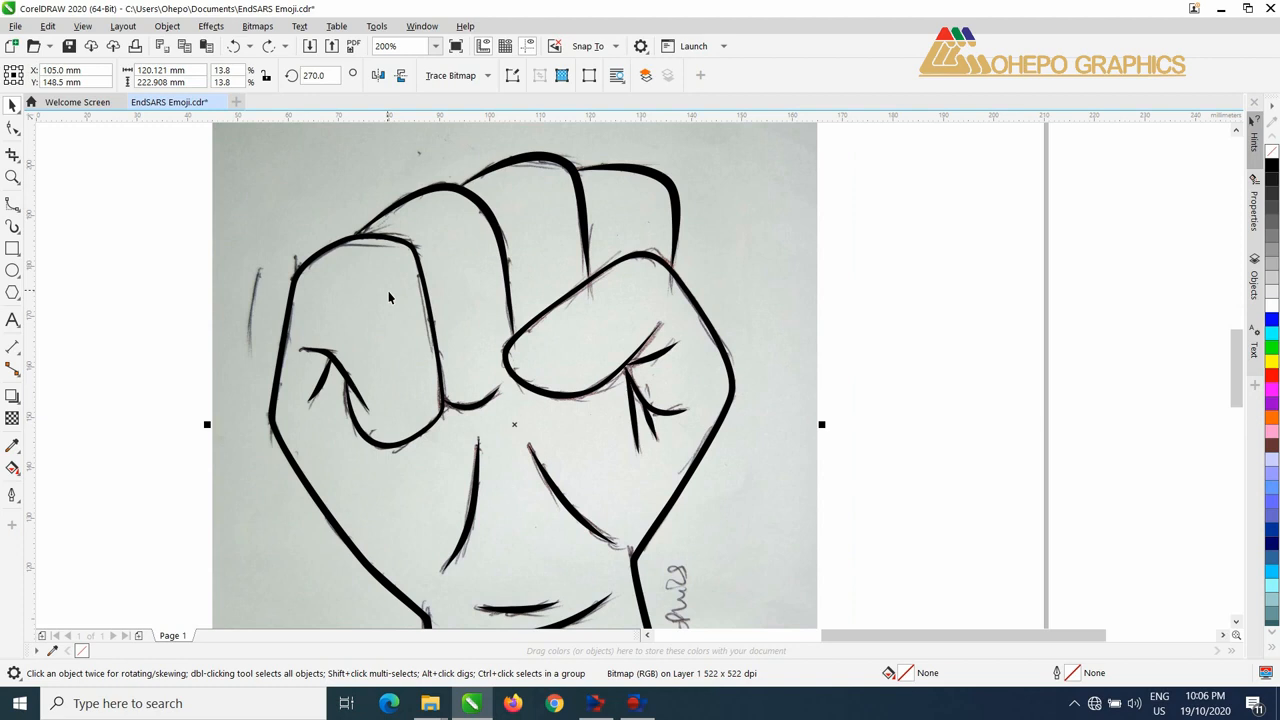
pyautogui.click(13, 204)
pyautogui.click(19, 212)
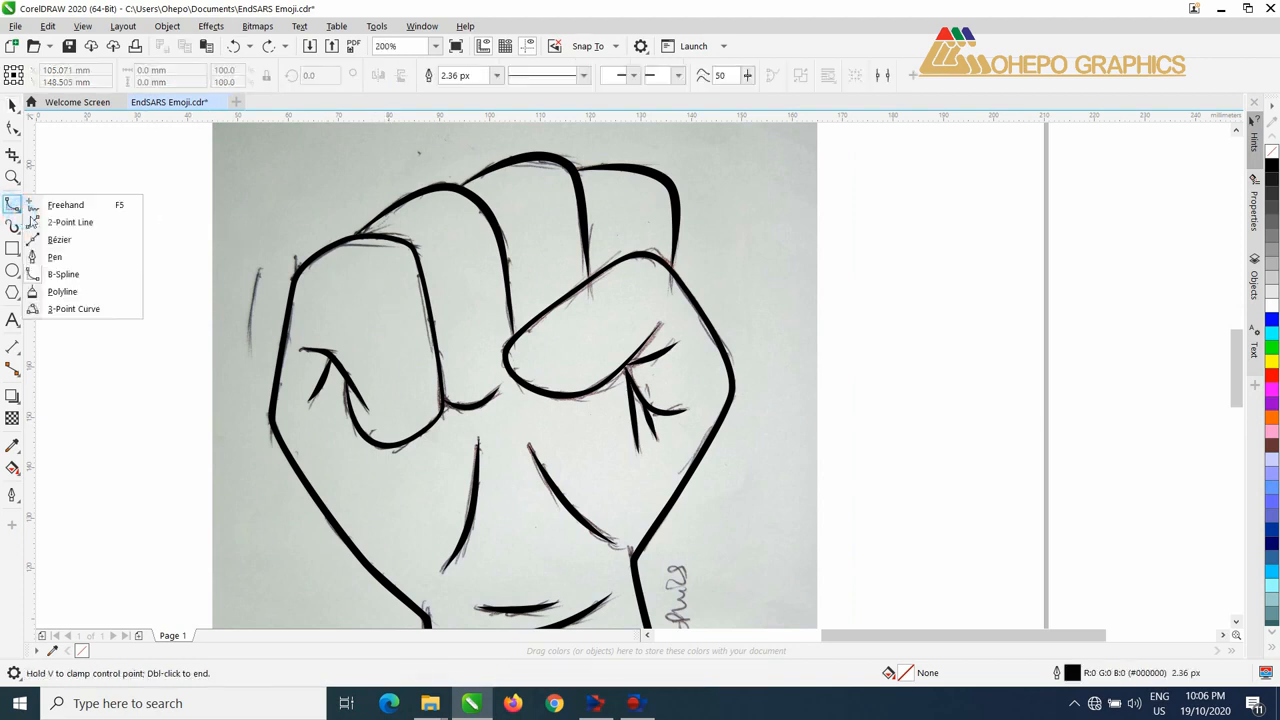
pyautogui.click(60, 272)
pyautogui.click(318, 255)
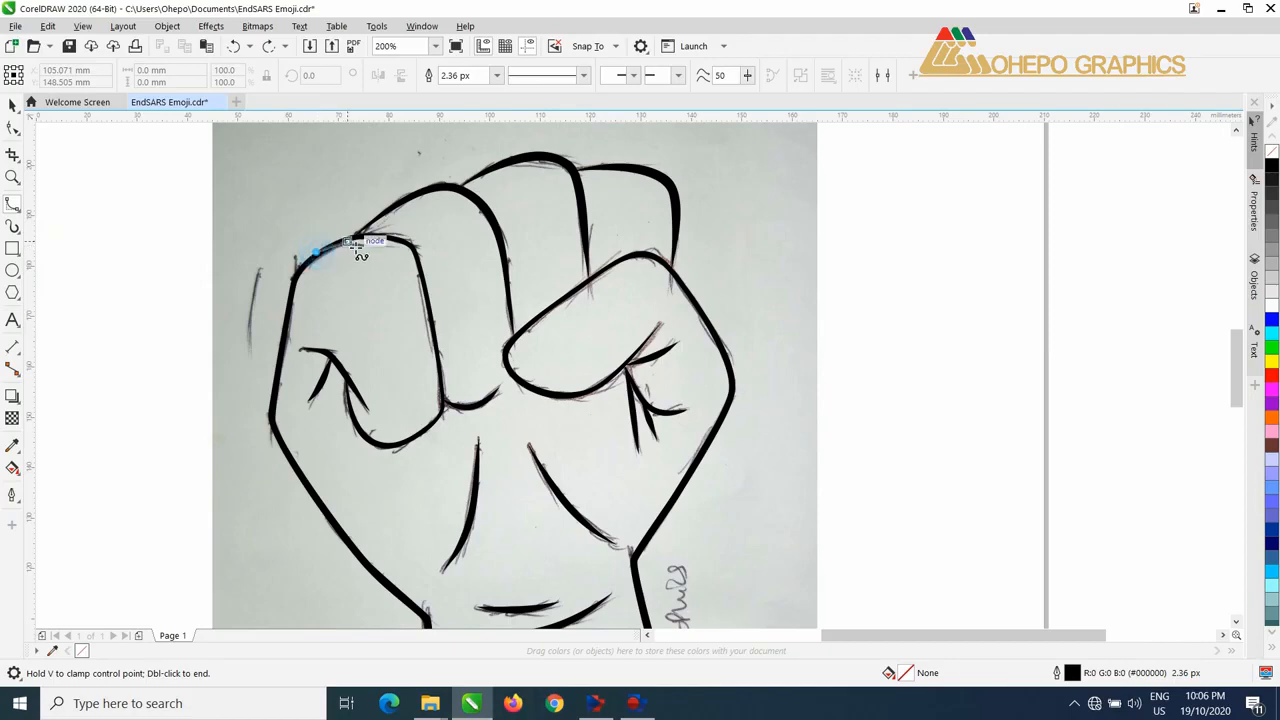
pyautogui.click(353, 239)
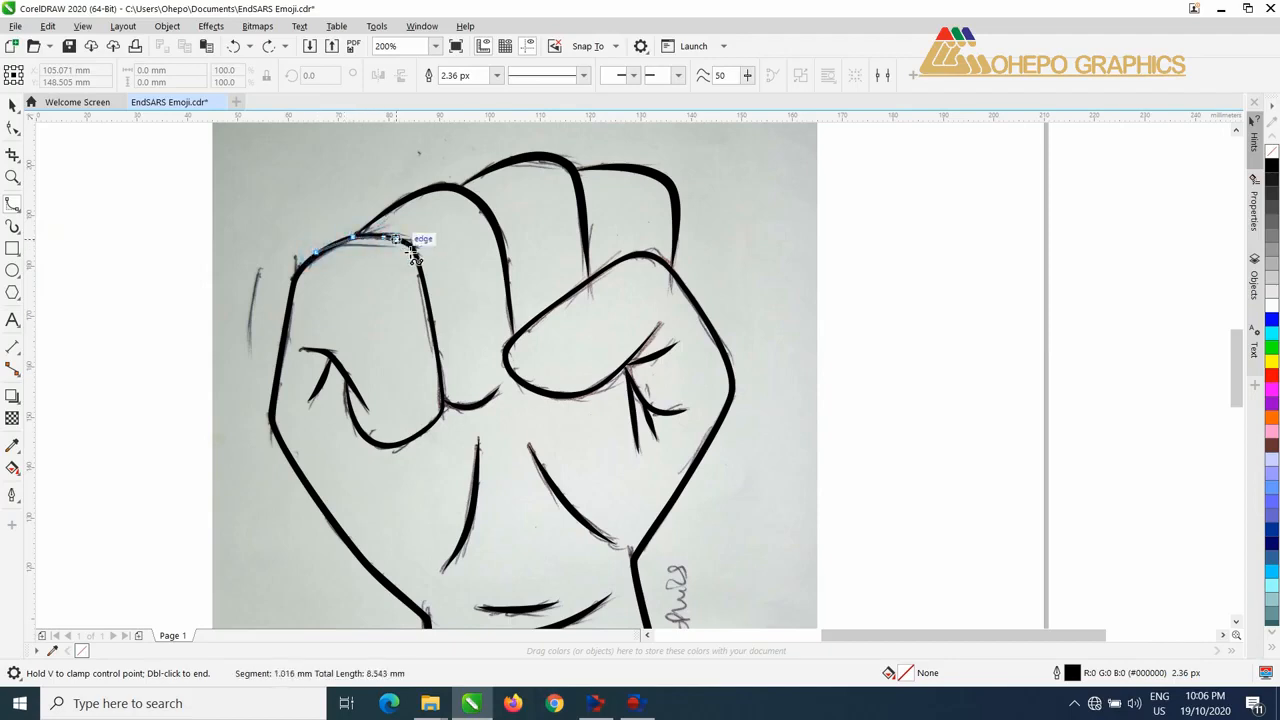
pyautogui.click(406, 246)
pyautogui.click(417, 256)
pyautogui.click(424, 286)
pyautogui.click(430, 337)
pyautogui.click(443, 380)
pyautogui.click(444, 407)
pyautogui.doubleClick(434, 422)
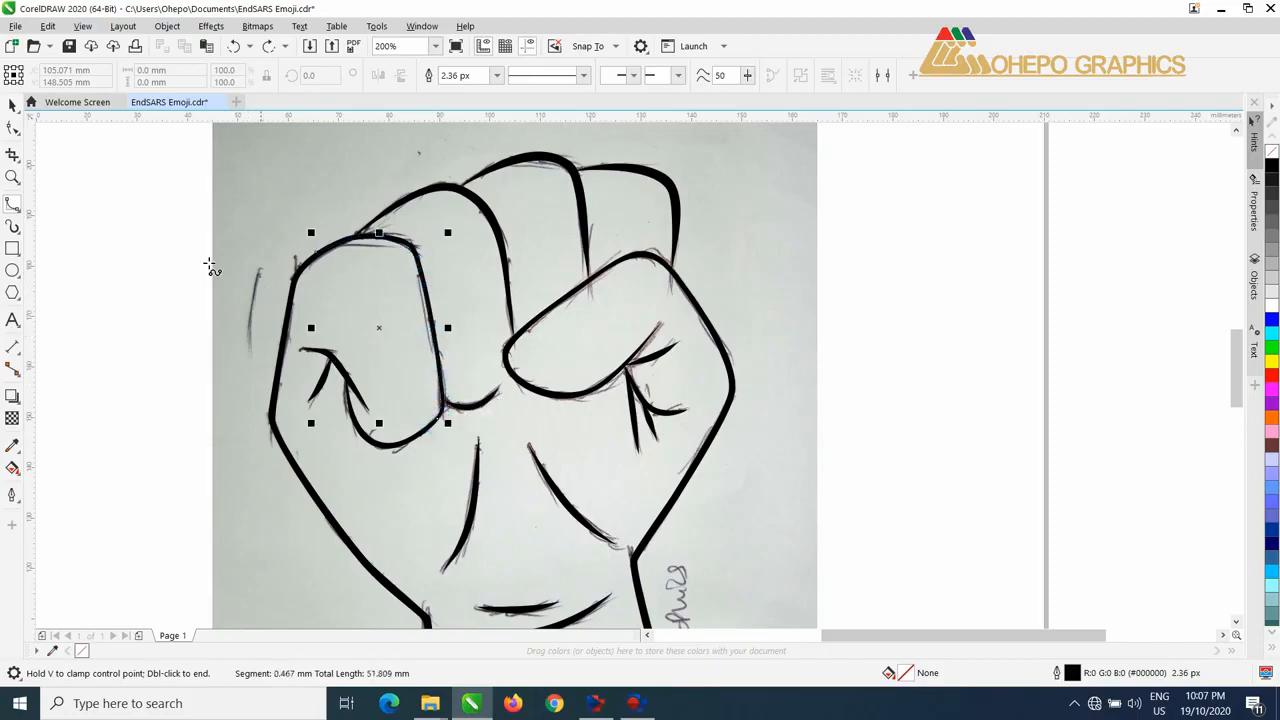
# Step: Apply the 1.262 mm tapered artistic stroke to the new curve along the leftmost finger
pyautogui.click(13, 227)
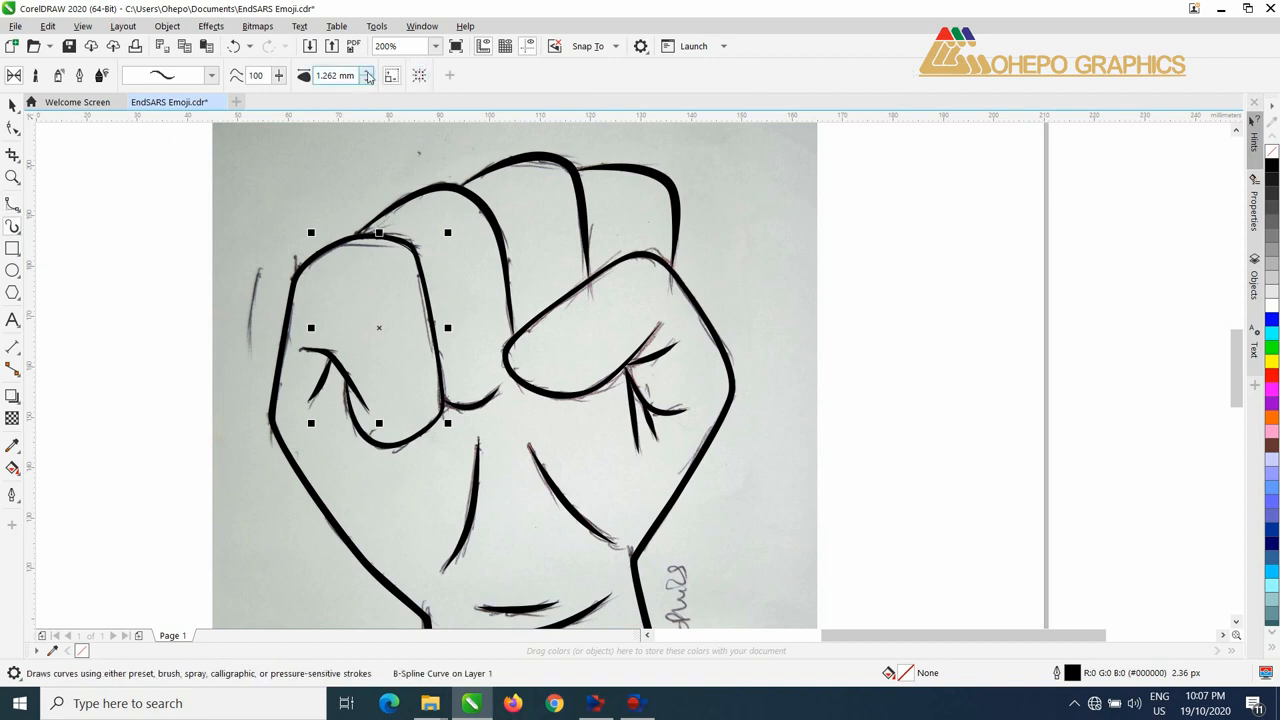
pyautogui.click(368, 79)
pyautogui.click(368, 80)
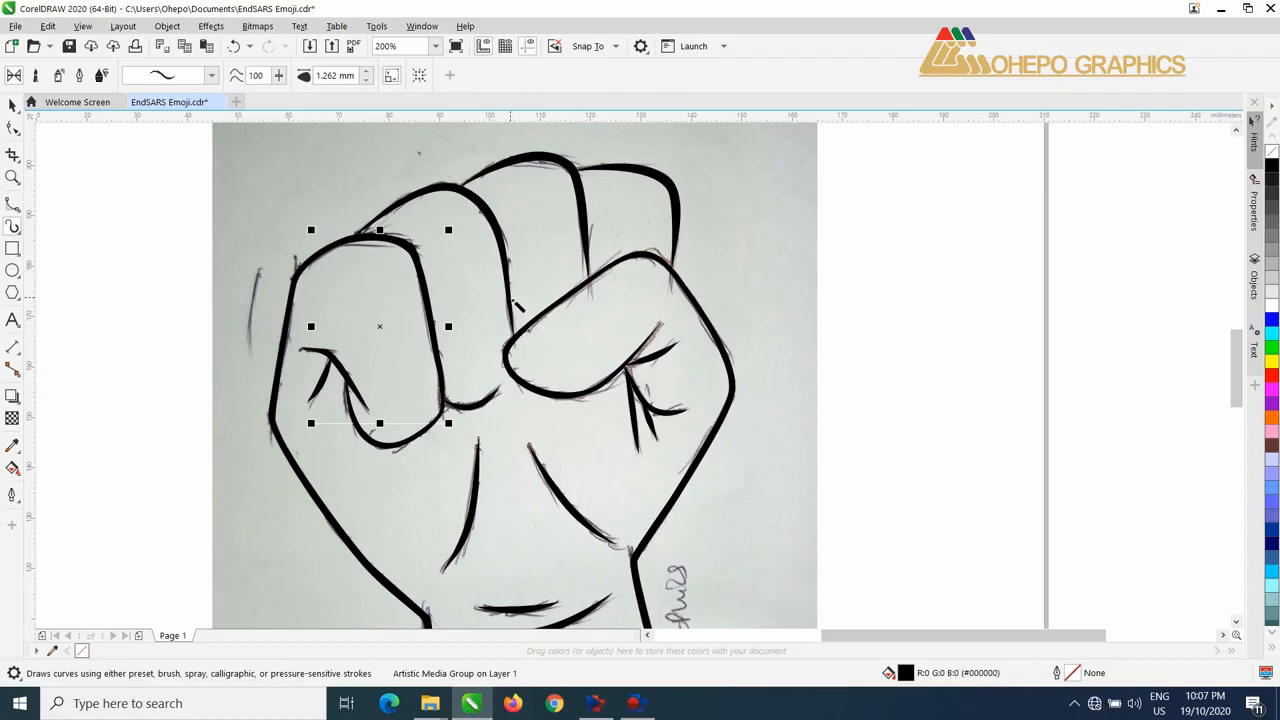
pyautogui.click(12, 105)
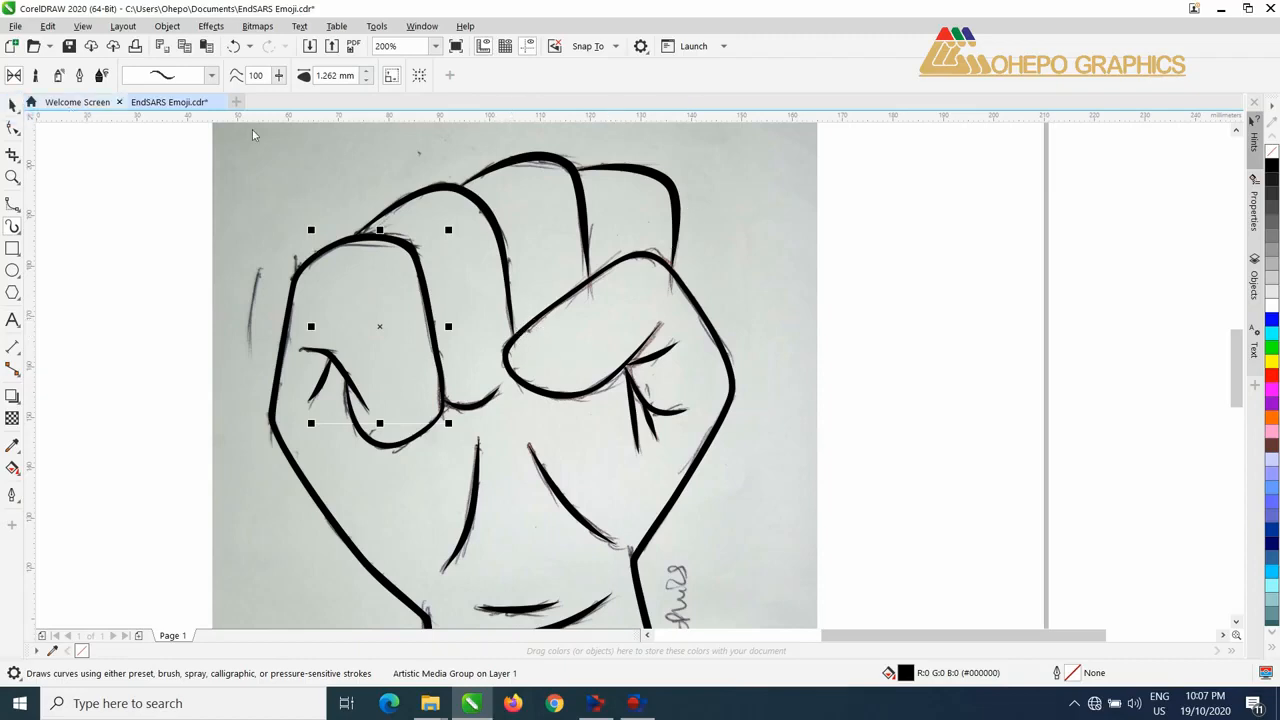
pyautogui.click(886, 171)
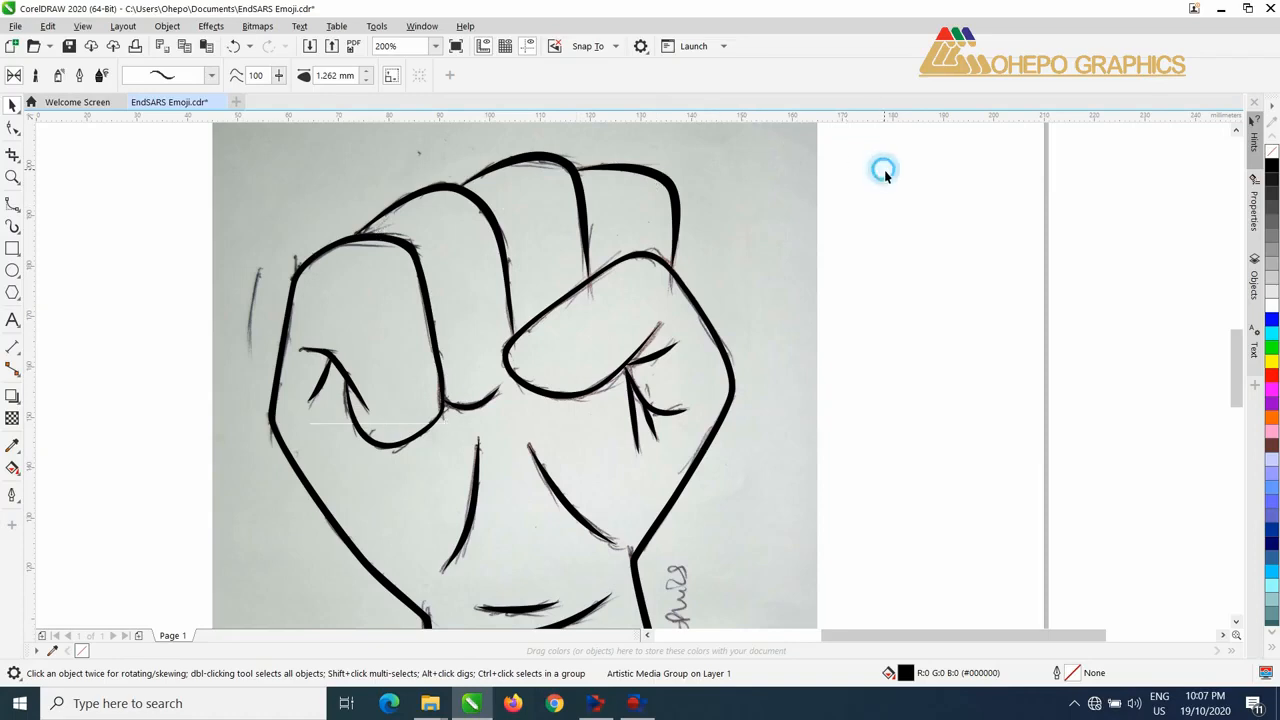
# Step: Move the photographed sketch away from the traced fist and delete it
pyautogui.scroll(-1, 672, 224)
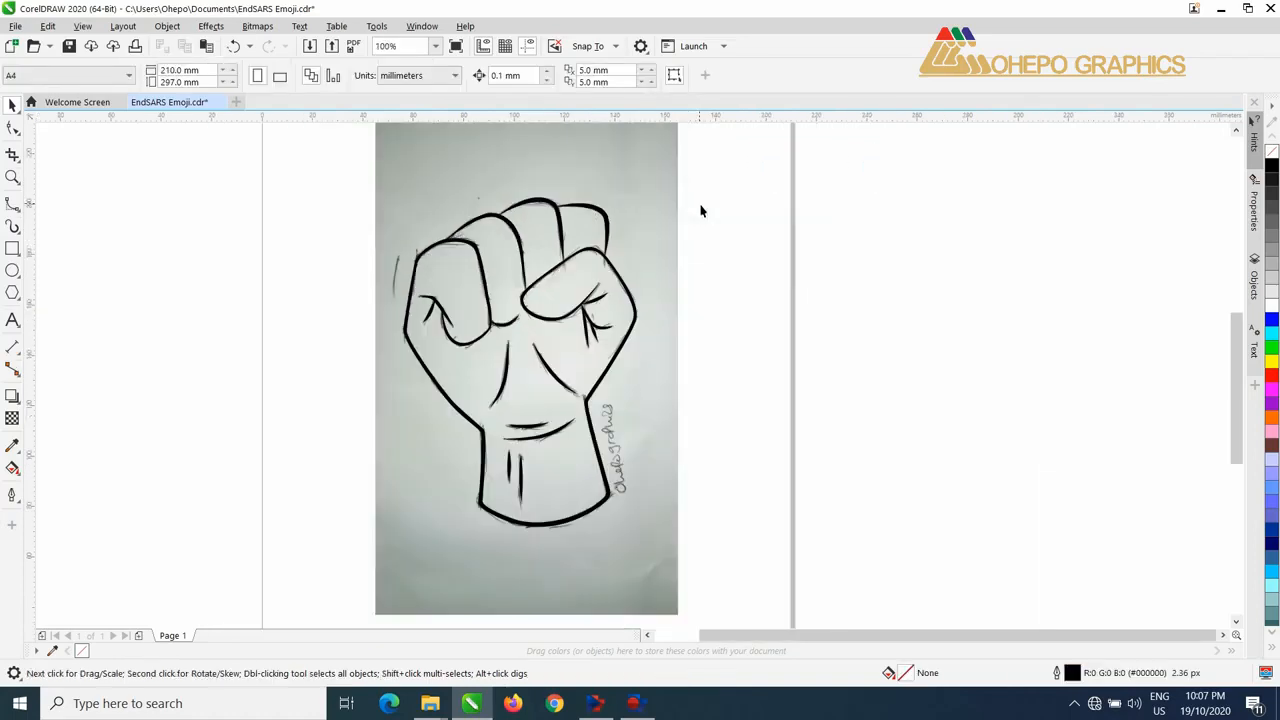
pyautogui.click(649, 224)
pyautogui.moveTo(651, 230); pyautogui.dragTo(982, 221)
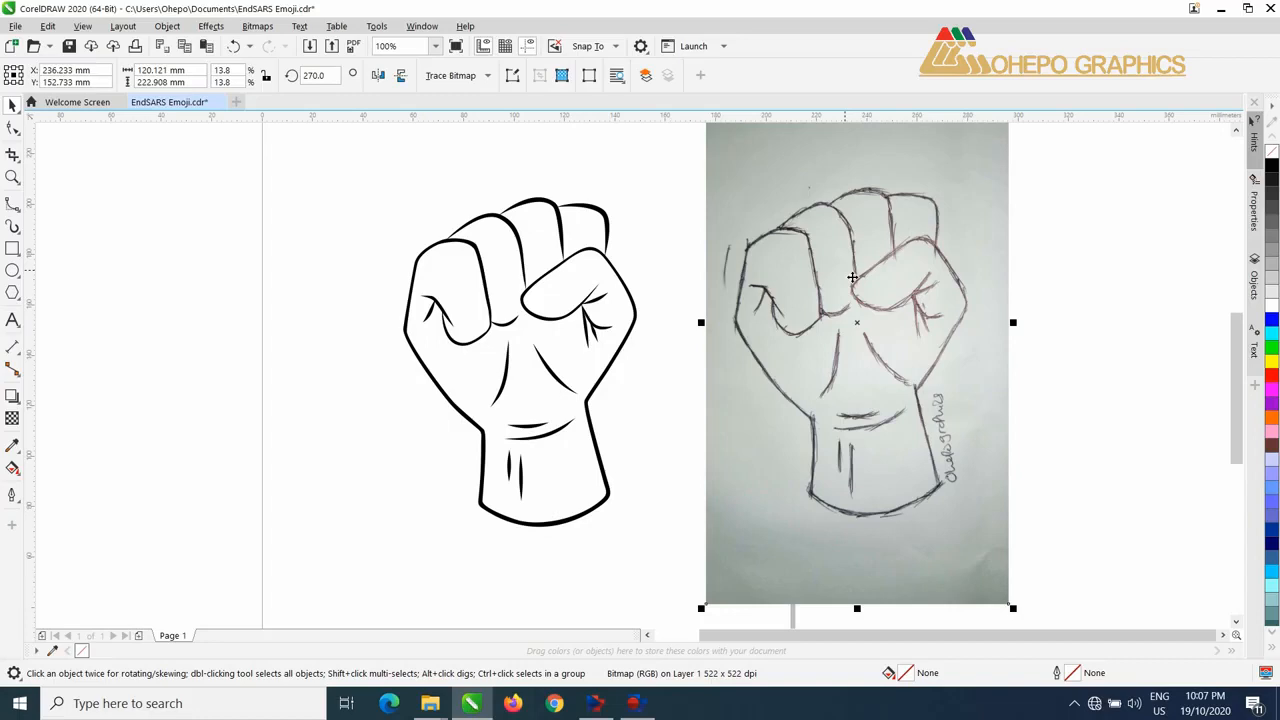
pyautogui.press('Delete')
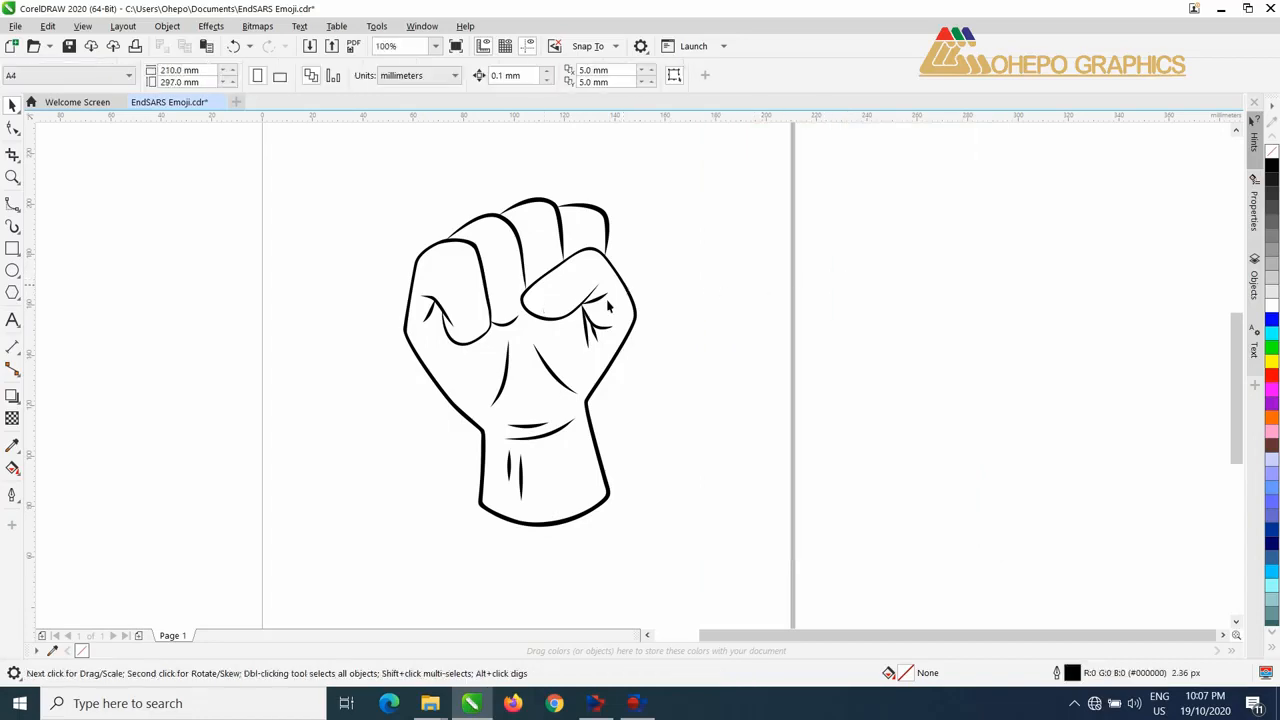
# Step: Draw a rectangle about 170 x 161 mm around the fist and smart-fill the area between the rectangle and the fist's outline
pyautogui.click(12, 248)
pyautogui.moveTo(312, 165)
pyautogui.mouseDown()
pyautogui.moveTo(739, 516)
pyautogui.moveTo(743, 572)
pyautogui.mouseUp()
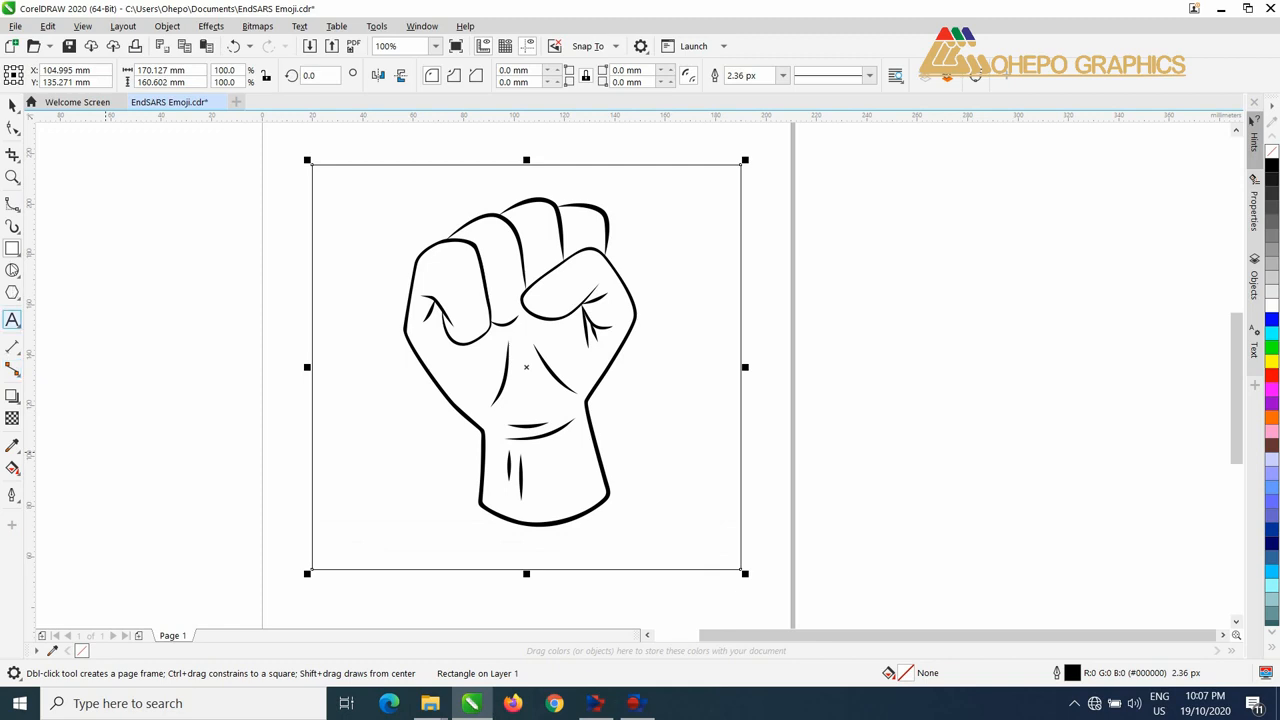
pyautogui.click(18, 474)
pyautogui.click(54, 487)
pyautogui.click(344, 326)
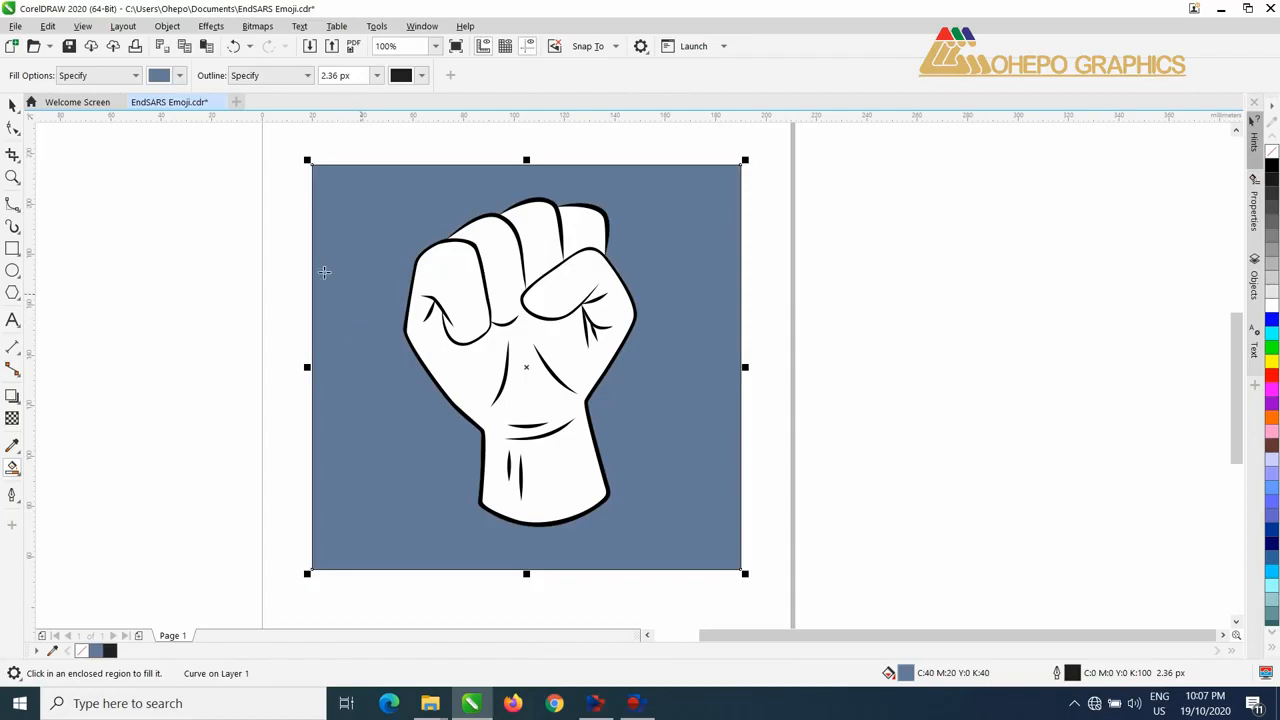
# Step: Move the filled surround beside the linework and smart-fill its fist-shaped hole
pyautogui.click(12, 105)
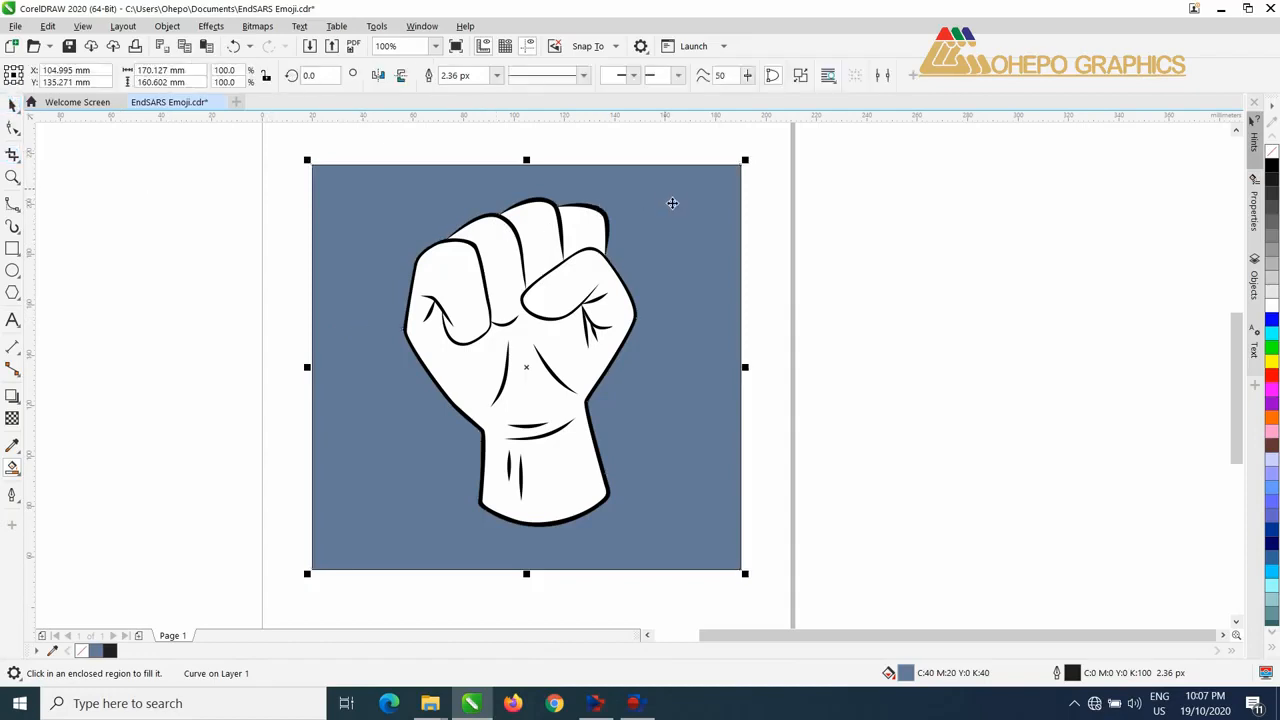
pyautogui.moveTo(666, 214); pyautogui.dragTo(1106, 260)
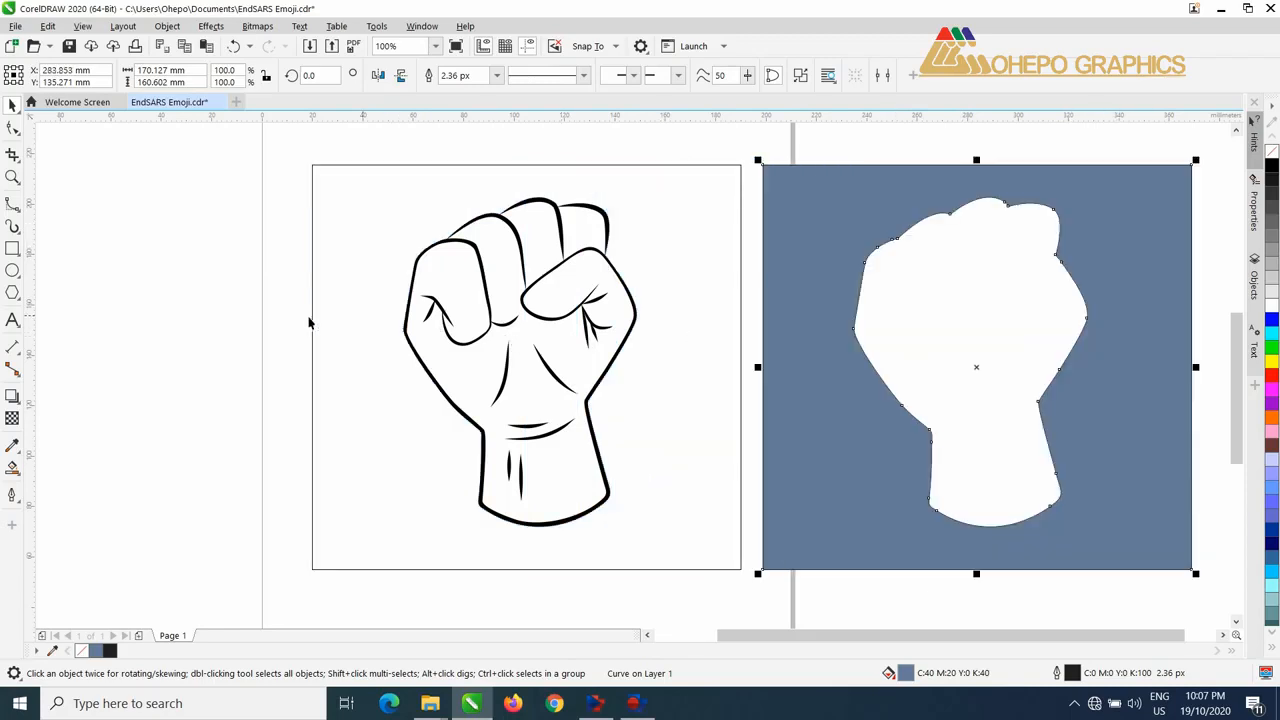
pyautogui.click(12, 467)
pyautogui.click(962, 298)
# Step: Delete the filled surround and remove the fill from the remaining fist silhouette
pyautogui.click(13, 104)
pyautogui.click(1149, 229)
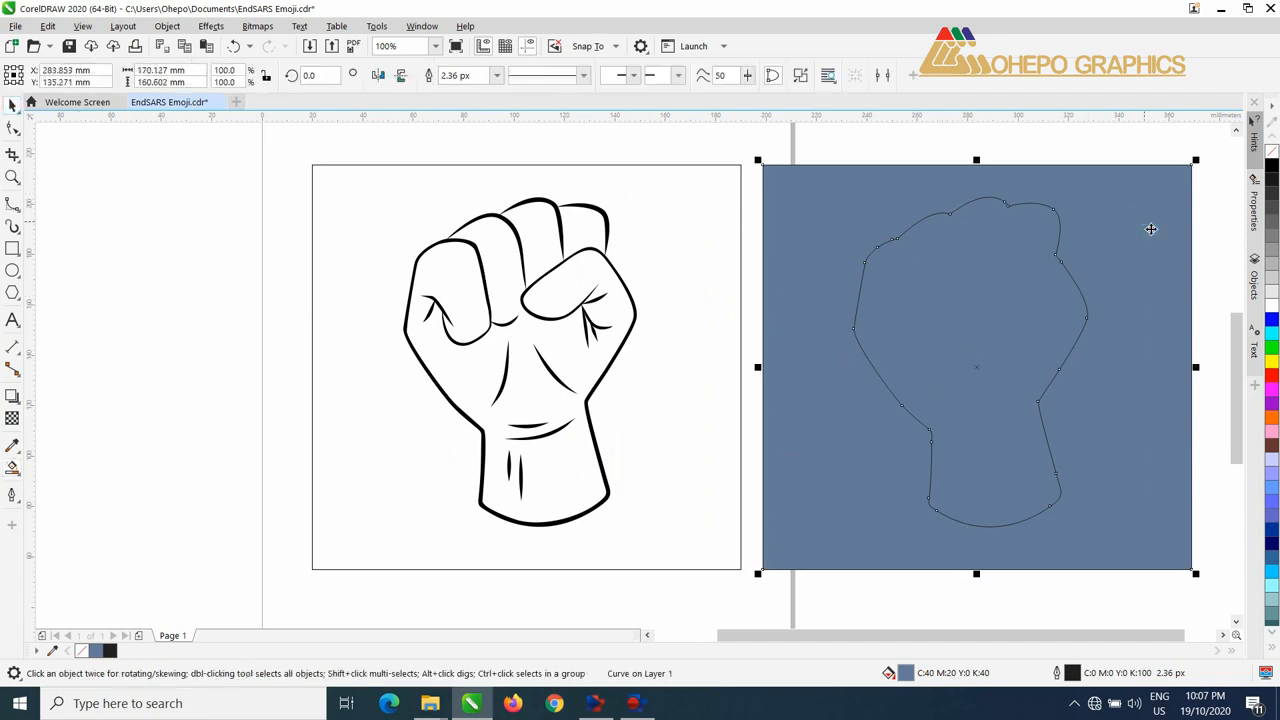
pyautogui.press('Delete')
pyautogui.click(1049, 266)
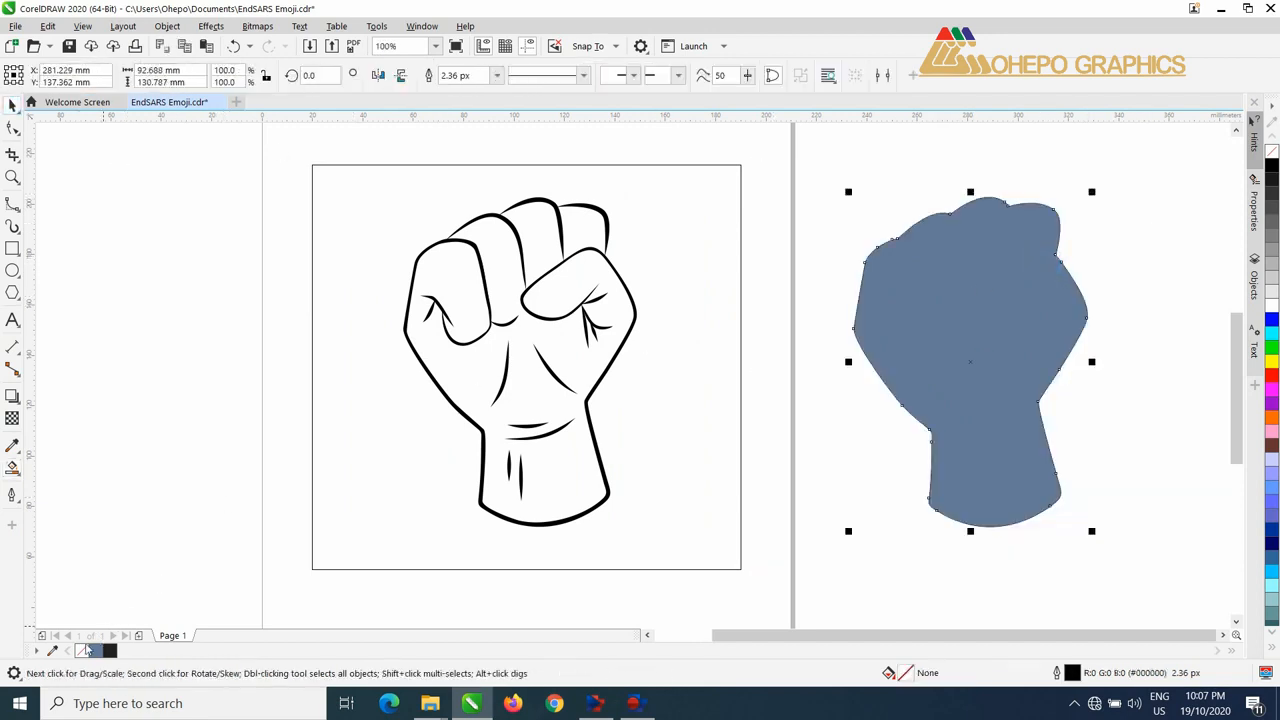
pyautogui.click(83, 650)
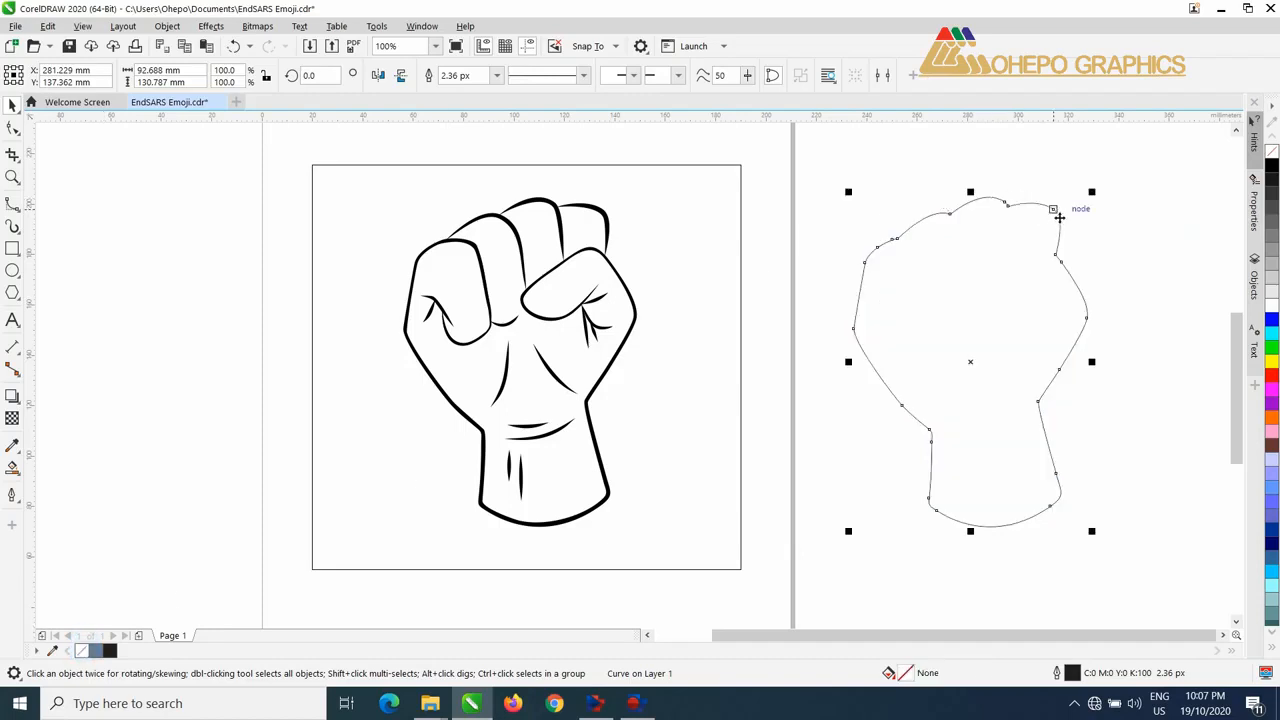
# Step: Move the unfilled silhouette back over the fist linework and align its node where the last finger meets the thumb
pyautogui.moveTo(1058, 215); pyautogui.dragTo(606, 221)
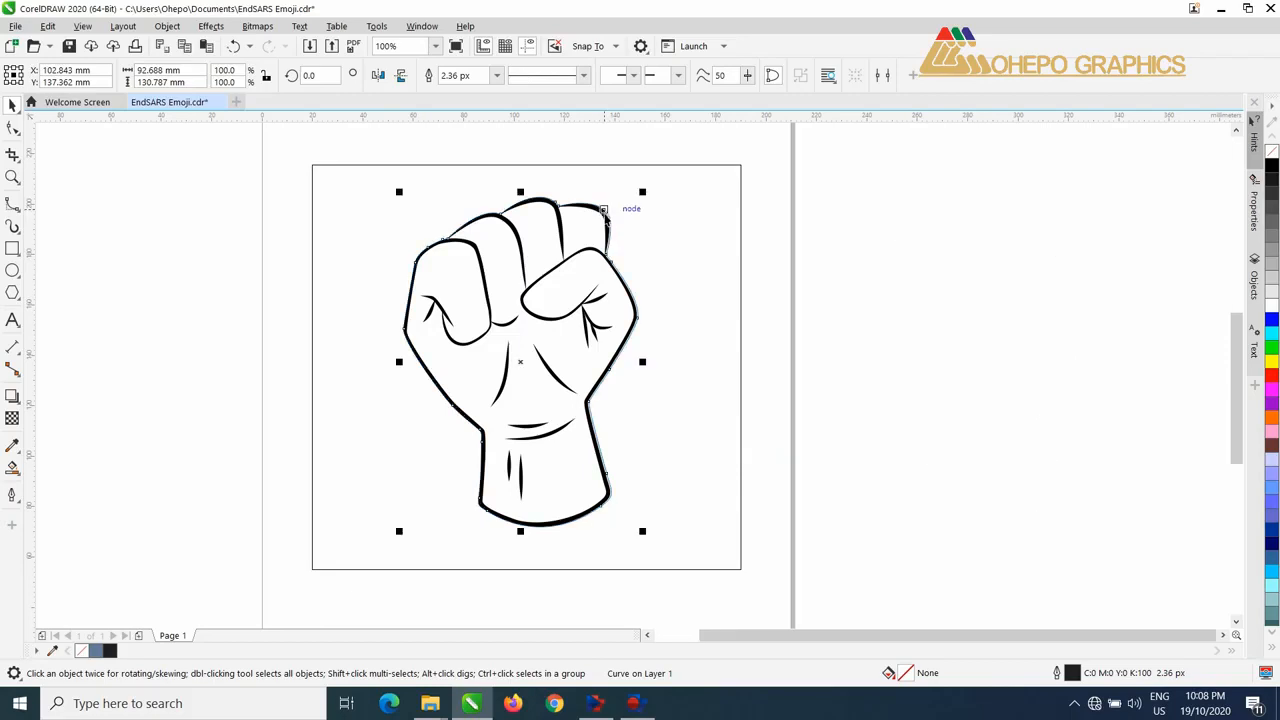
pyautogui.scroll(3, 606, 218)
pyautogui.scroll(2, 618, 400)
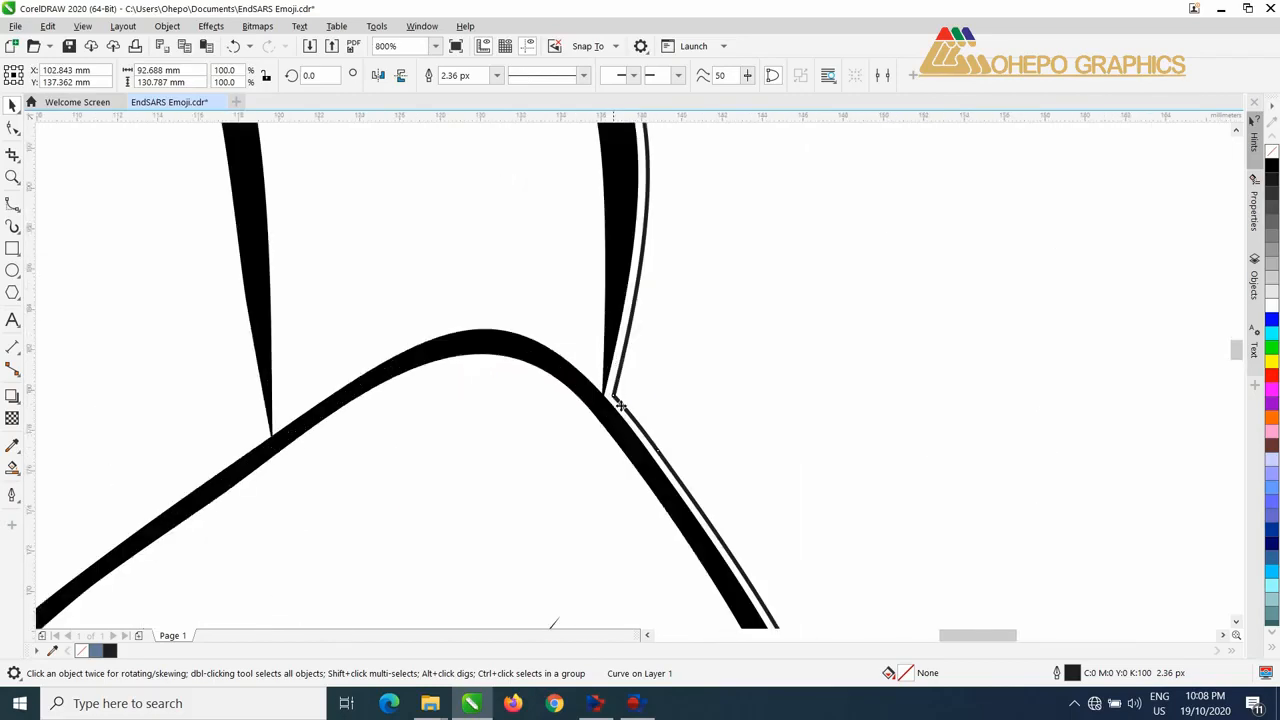
pyautogui.moveTo(618, 400); pyautogui.dragTo(605, 394)
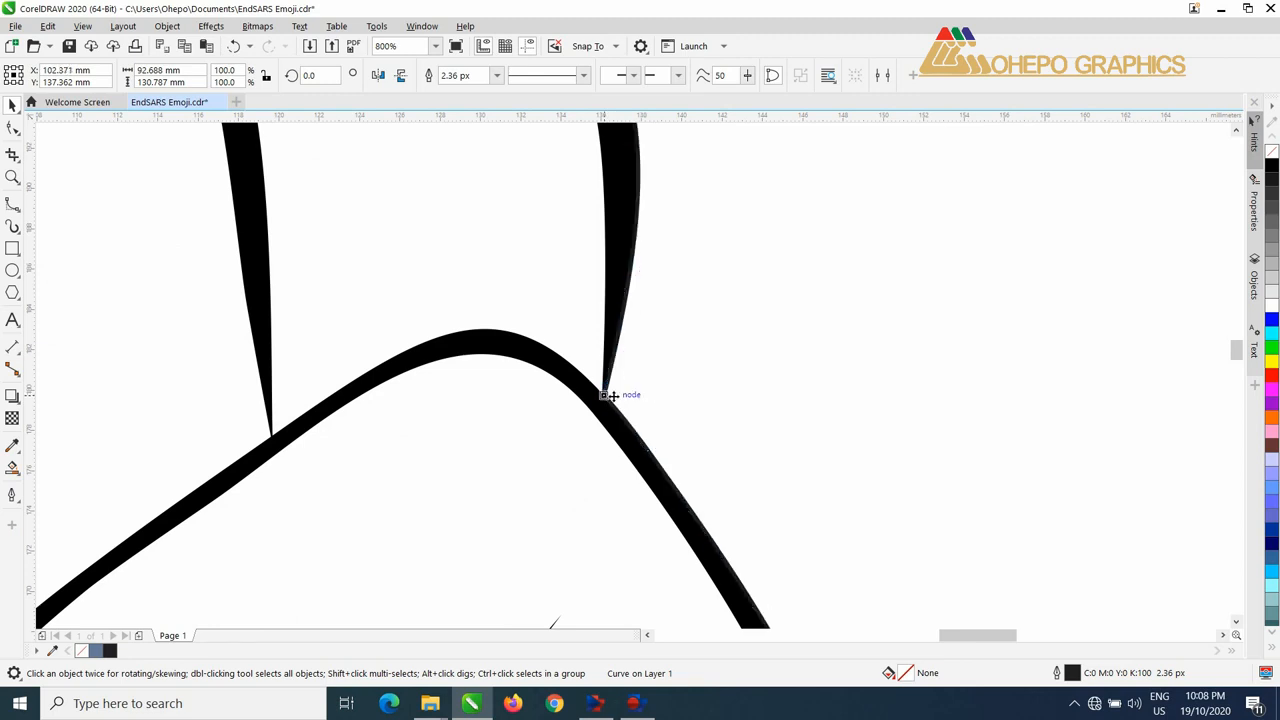
pyautogui.scroll(-3, 674, 333)
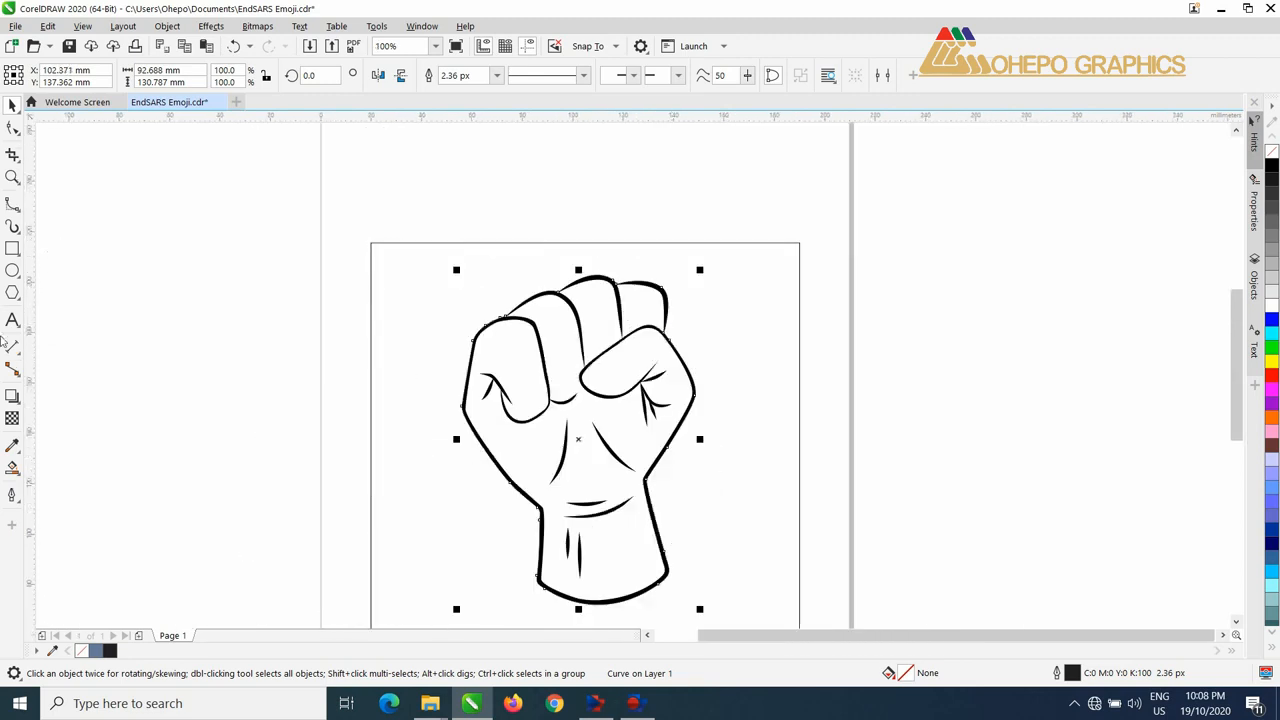
# Step: Add a one-step outside contour with a 2.5 mm offset to the fist silhouette
pyautogui.click(19, 403)
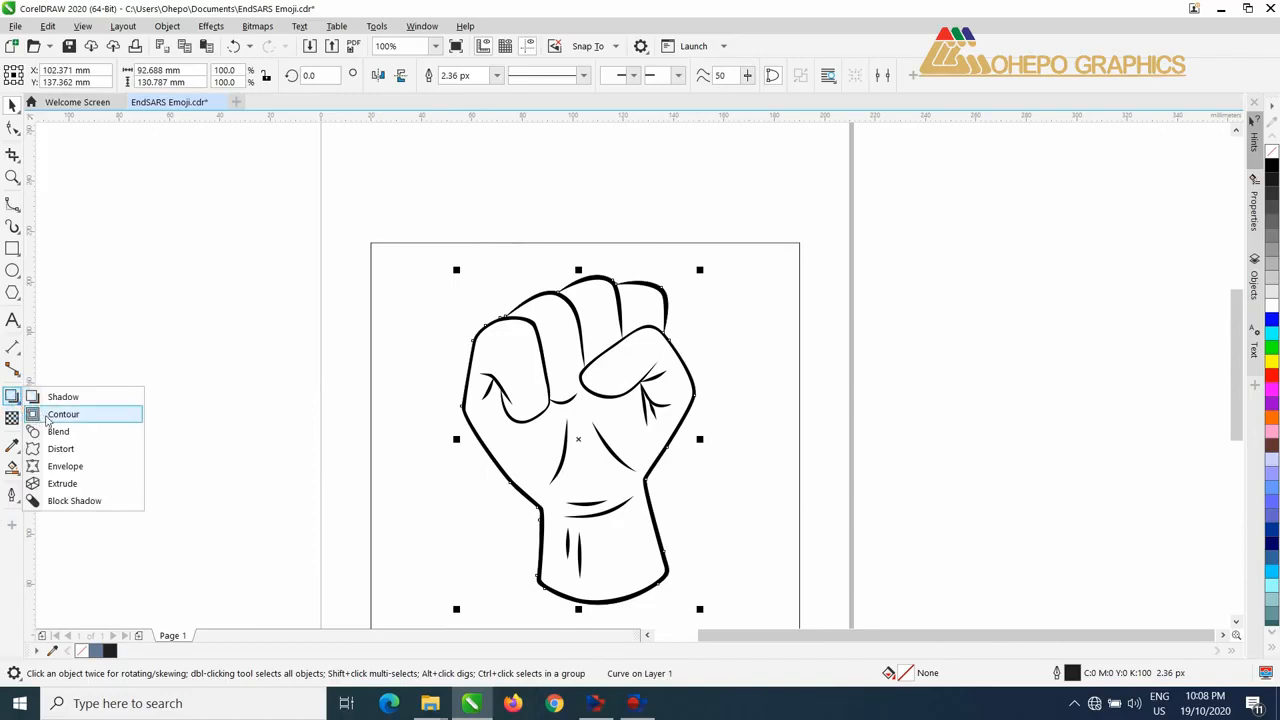
pyautogui.click(57, 416)
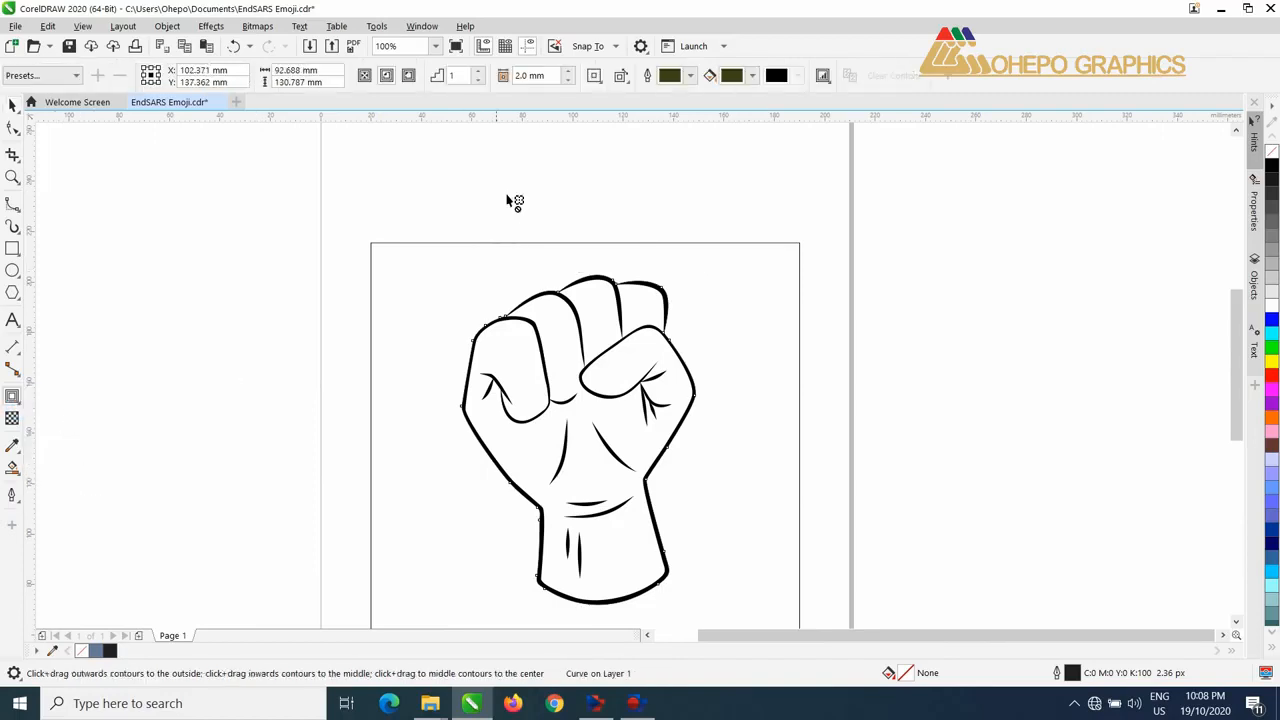
pyautogui.click(570, 75)
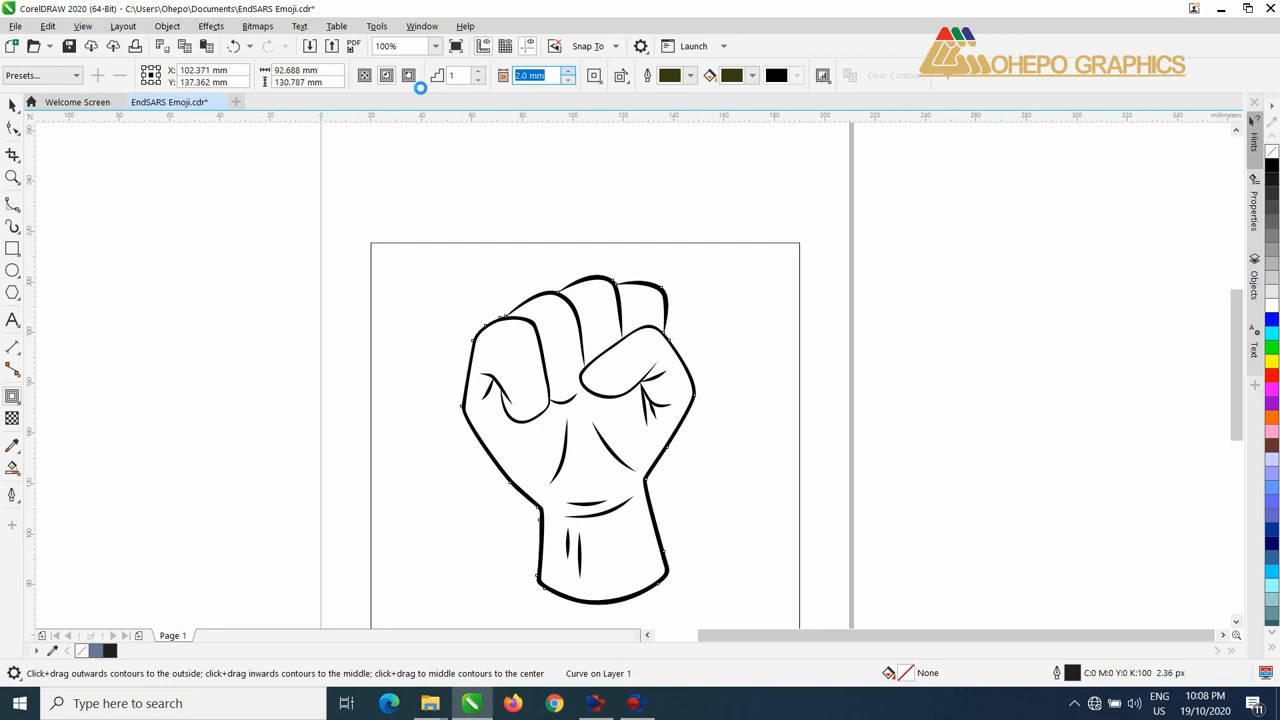
pyautogui.write('2.5')
pyautogui.press('Return')
pyautogui.click(411, 78)
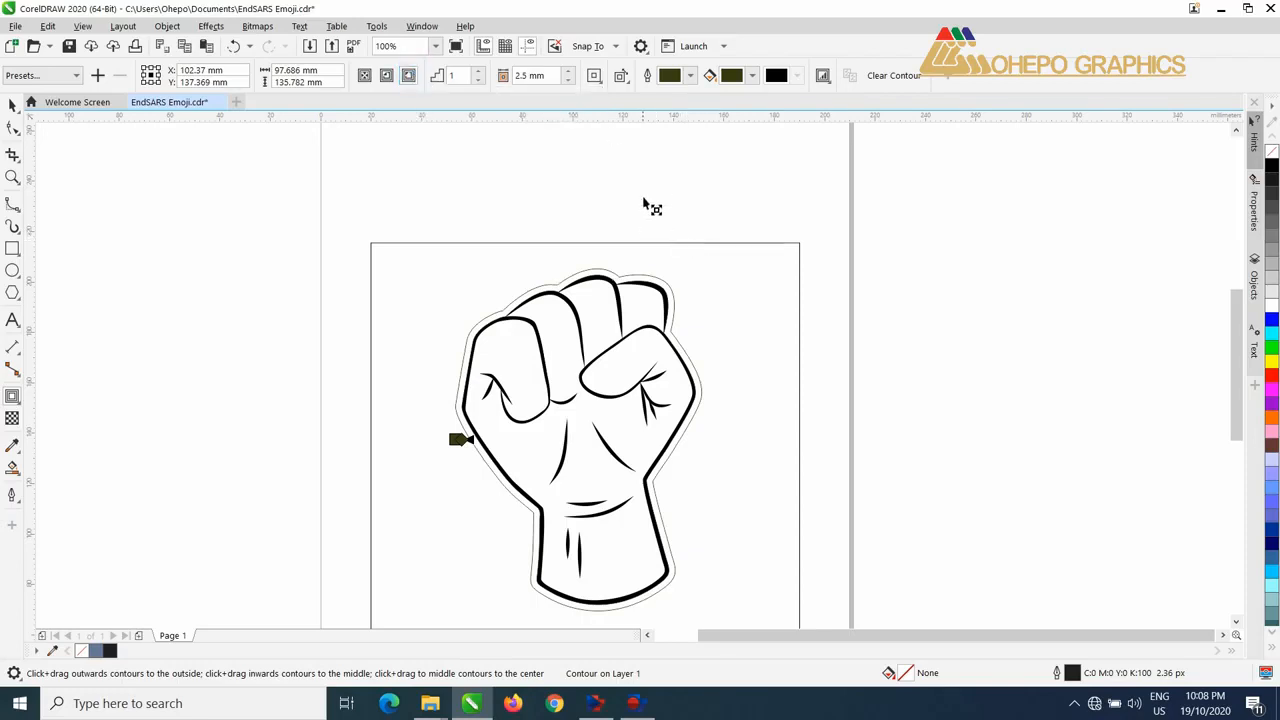
# Step: Increase the fist contour's offset to 6.5 mm
pyautogui.click(568, 72)
pyautogui.click(568, 72)
pyautogui.click(568, 72)
pyautogui.click(568, 72)
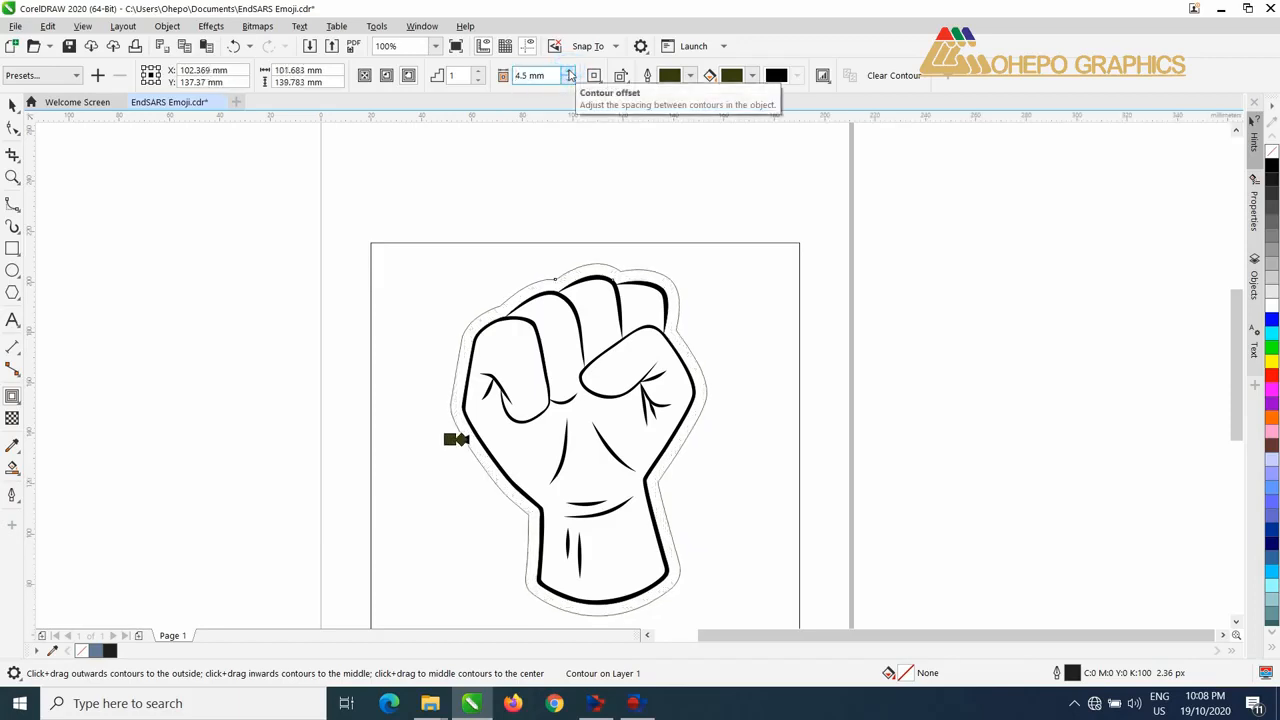
pyautogui.click(568, 72)
pyautogui.click(568, 72)
pyautogui.click(568, 72)
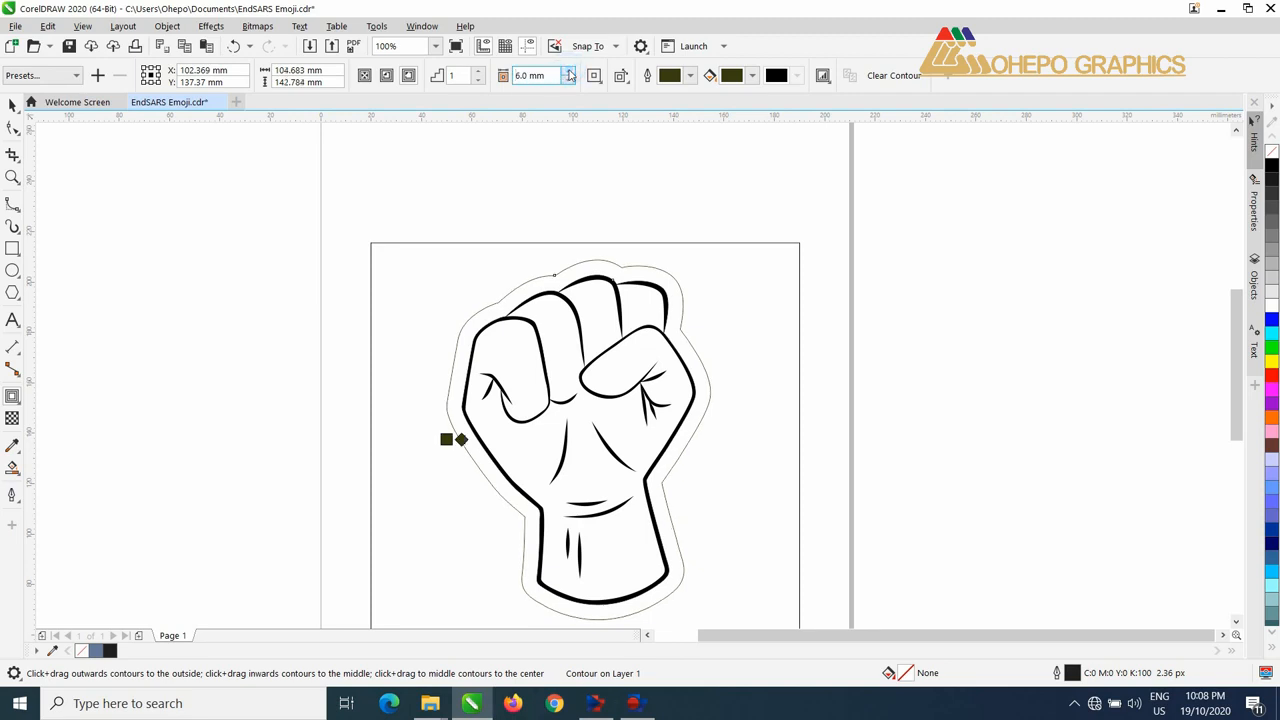
pyautogui.click(568, 72)
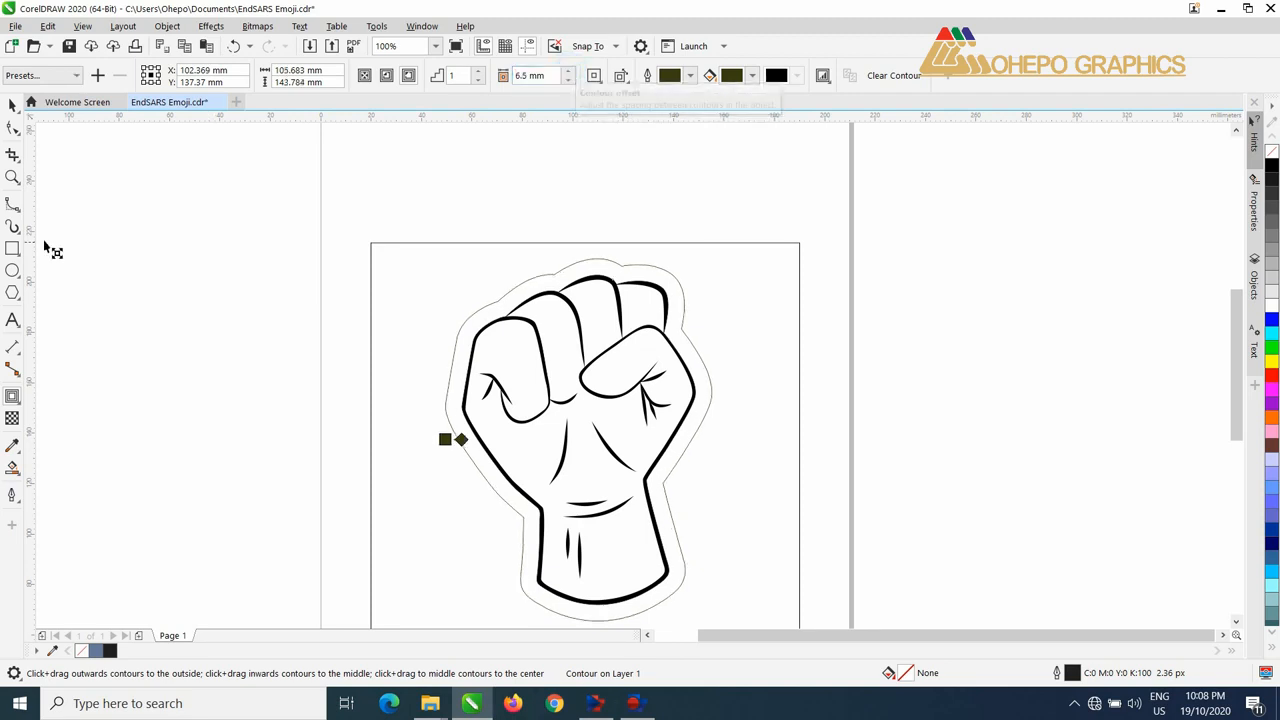
# Step: Draw a vertical straight line about 161 mm long through the fist and delete the surrounding rectangle
pyautogui.click(20, 210)
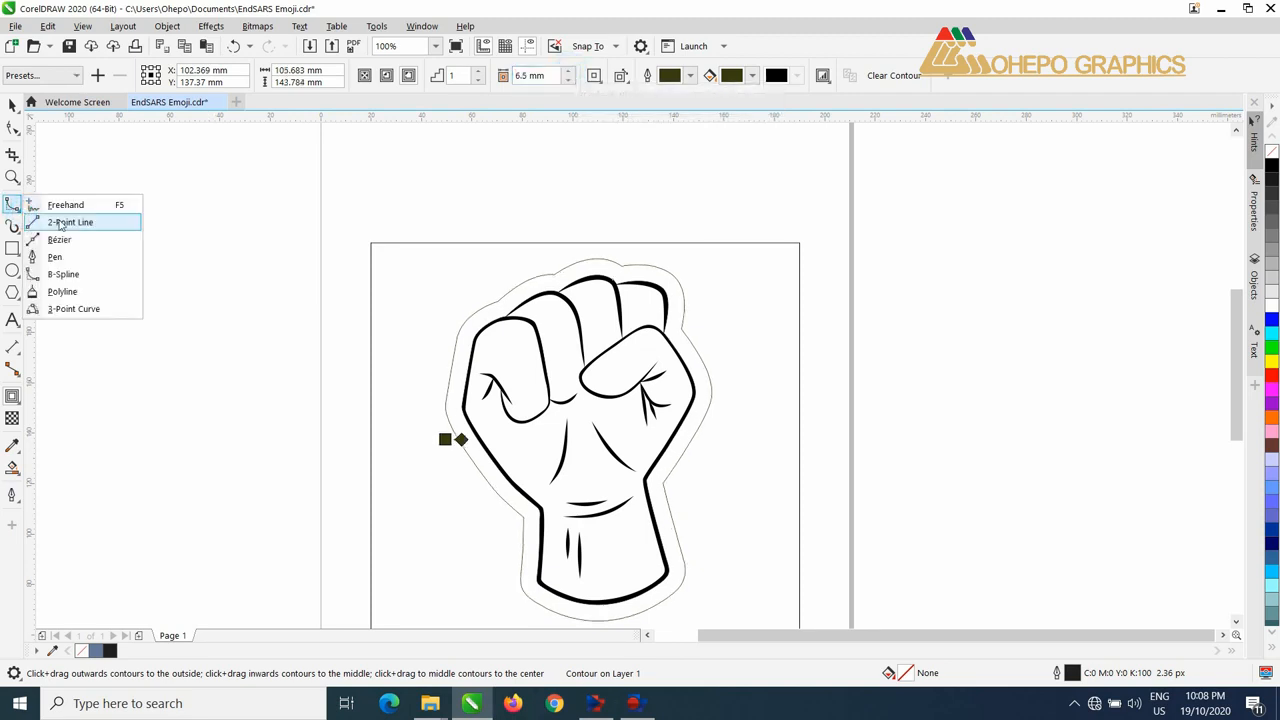
pyautogui.click(60, 221)
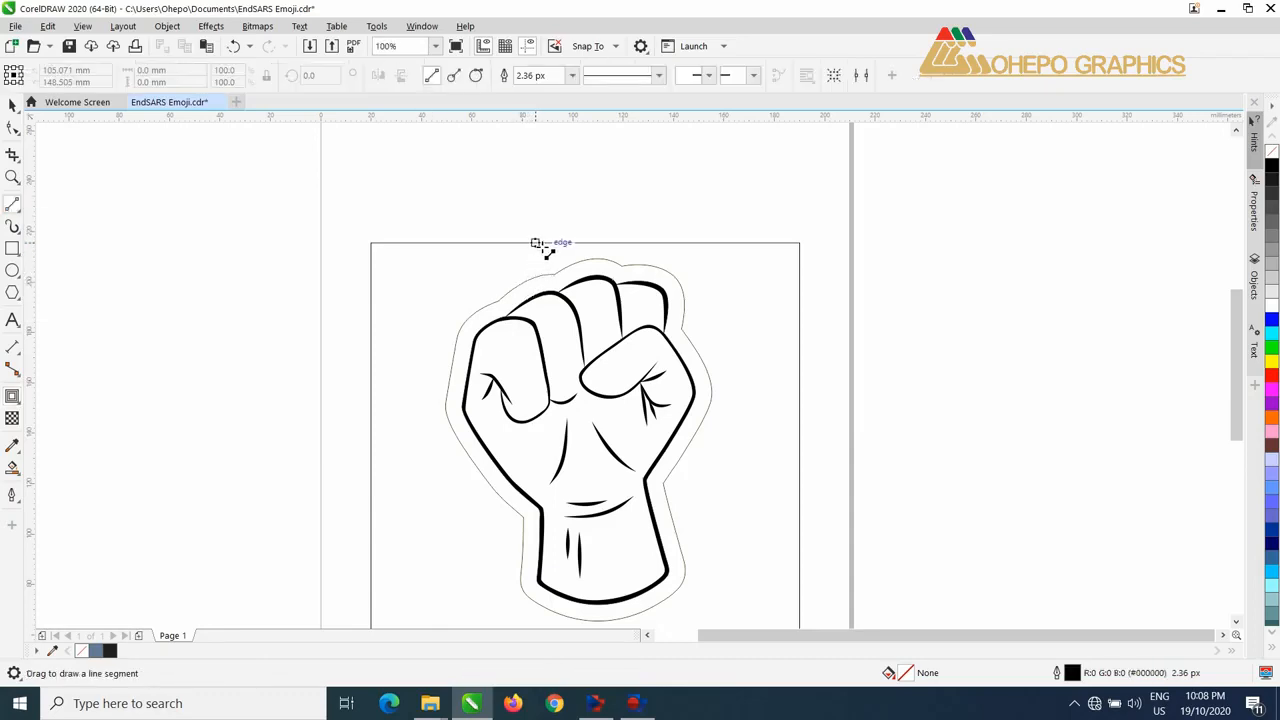
pyautogui.moveTo(536, 243); pyautogui.dragTo(543, 580)
pyautogui.click(12, 105)
pyautogui.click(799, 232)
pyautogui.press('Delete')
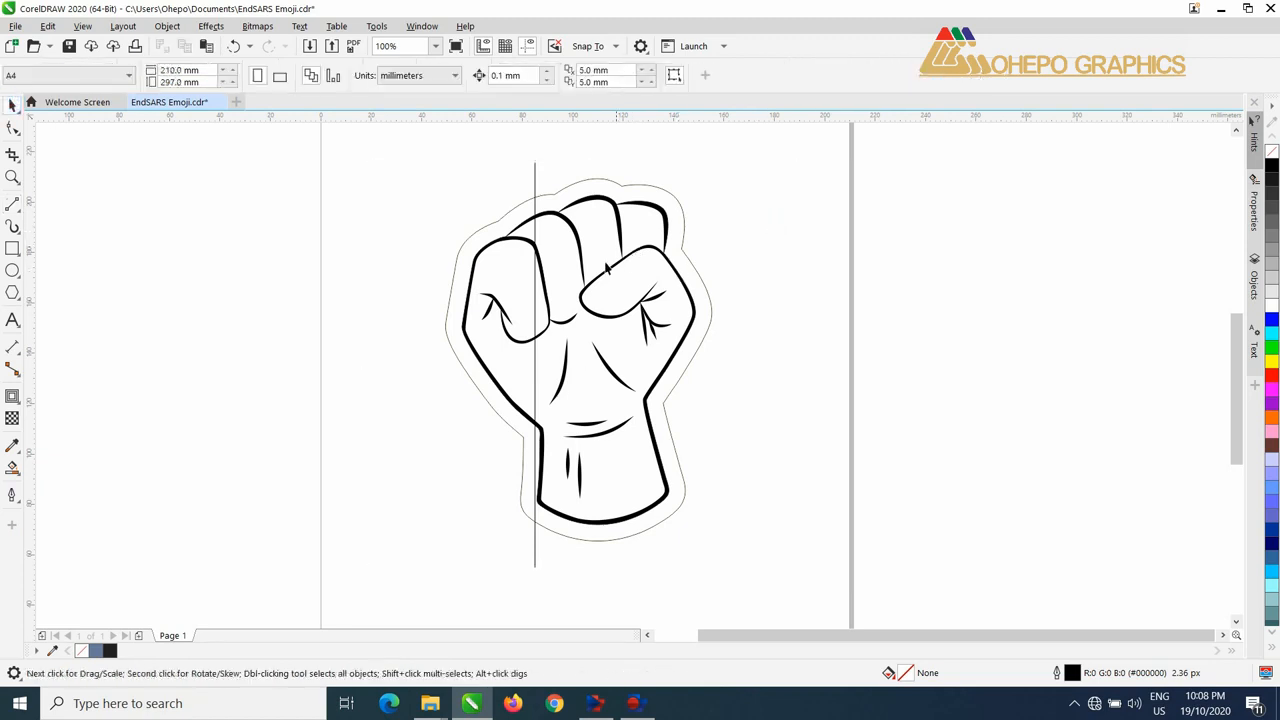
# Step: Move the vertical line to about two thirds of the way across the fist from its left edge
pyautogui.click(534, 200)
pyautogui.moveTo(534, 366); pyautogui.dragTo(616, 361)
pyautogui.moveTo(271, 166); pyautogui.dragTo(748, 552)
pyautogui.click(672, 480)
pyautogui.moveTo(718, 172)
pyautogui.mouseDown()
pyautogui.moveTo(751, 197)
pyautogui.moveTo(729, 171)
pyautogui.mouseUp()
pyautogui.click(616, 237)
# Step: Place a copy of the vertical line at X 93.485 mm to divide the fist into three vertical bands
pyautogui.moveTo(608, 357); pyautogui.dragTo(561, 366)
pyautogui.click(555, 368)
pyautogui.scroll(2, 555, 302)
pyautogui.moveTo(581, 265); pyautogui.dragTo(574, 271)
pyautogui.scroll(-2, 574, 290)
pyautogui.scroll(-2, 574, 318)
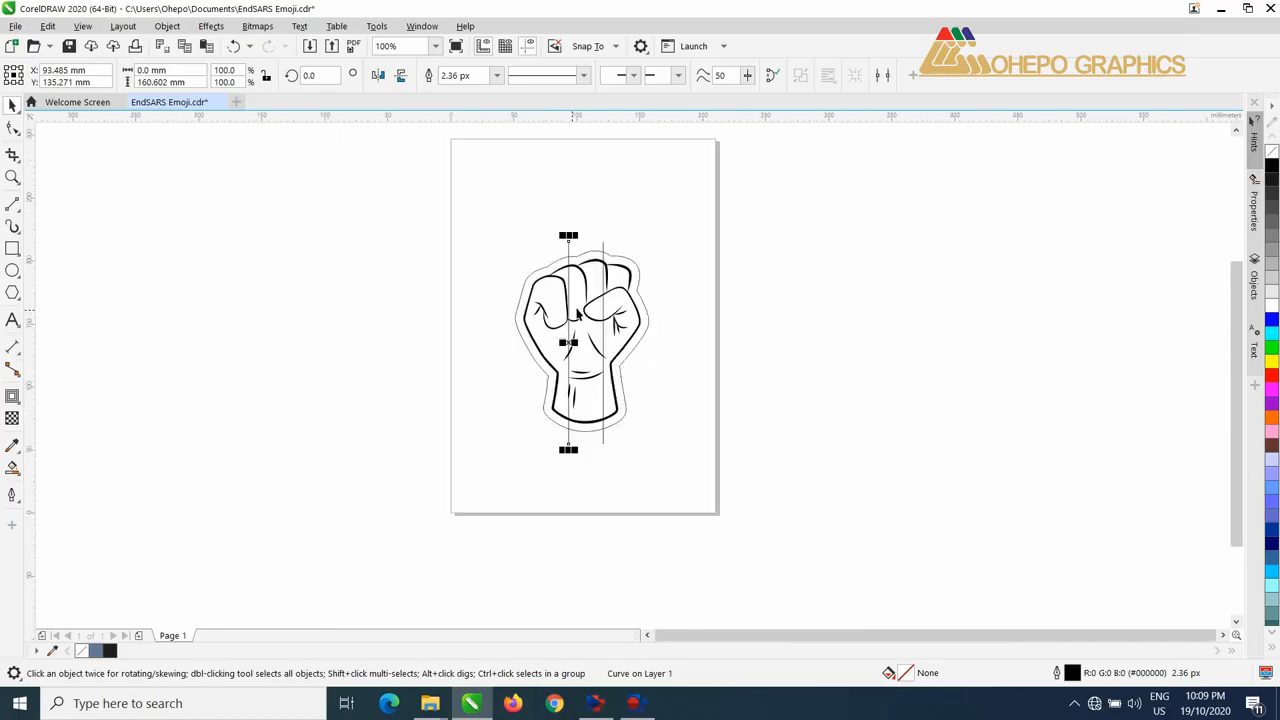
pyautogui.scroll(2, 593, 273)
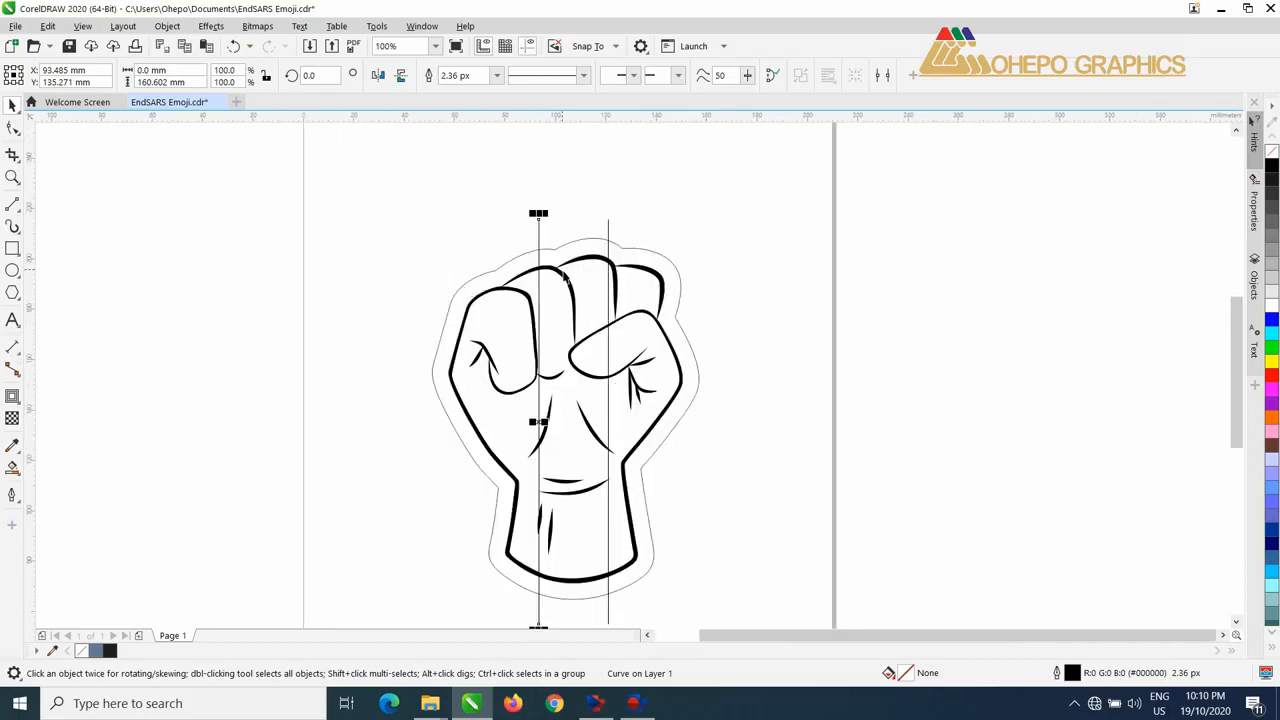
# Step: Draw a small crosshair from a horizontal and a vertical line at the contour's notch beside the thumb
pyautogui.click(581, 241)
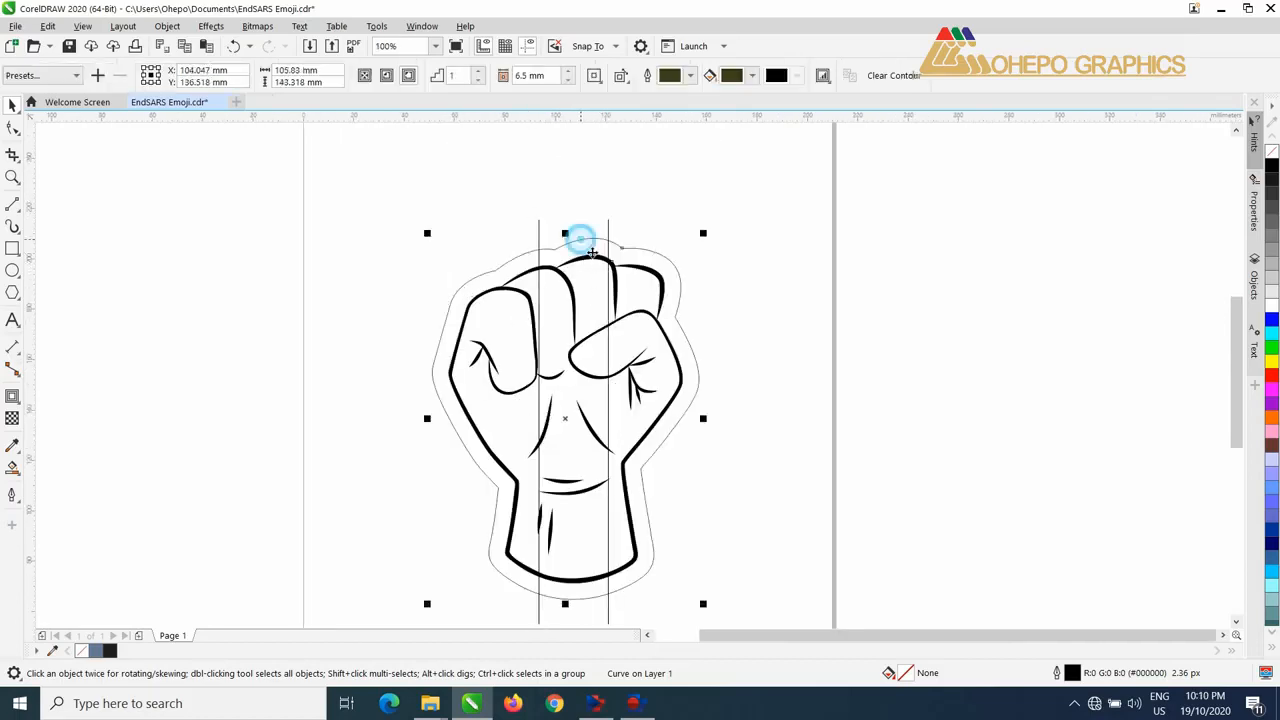
pyautogui.scroll(2, 683, 300)
pyautogui.click(12, 204)
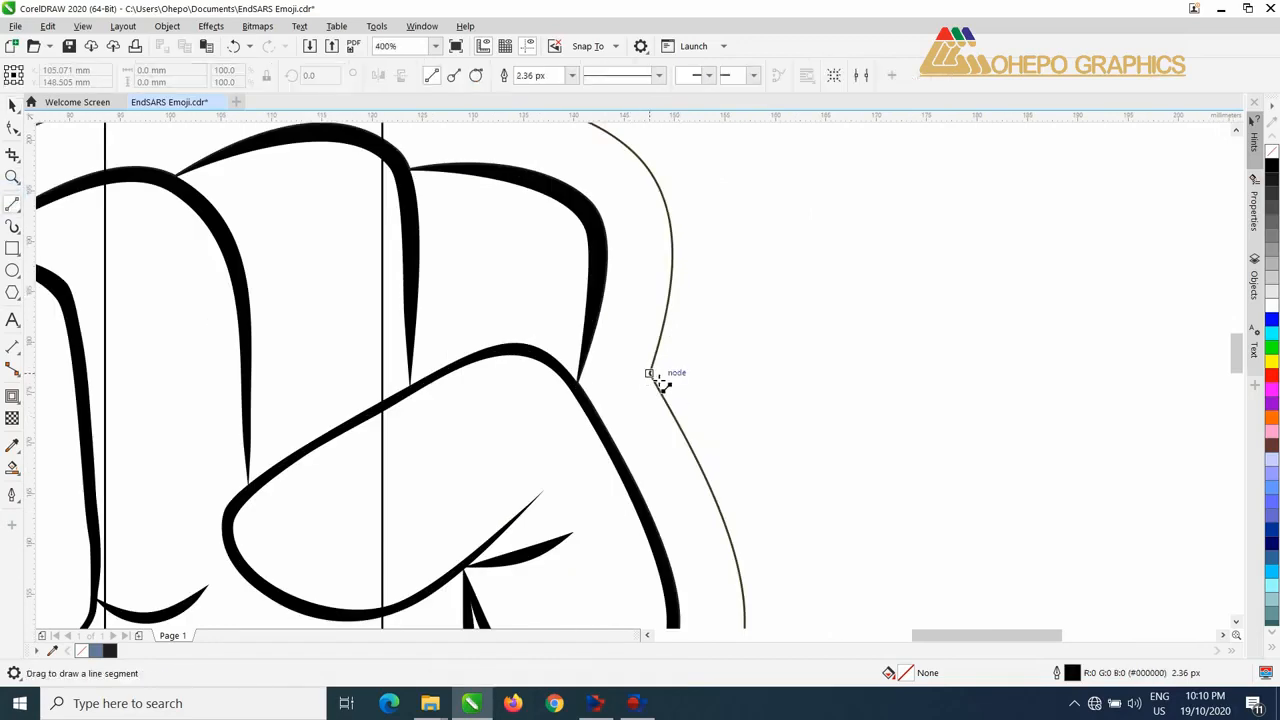
pyautogui.moveTo(650, 374); pyautogui.dragTo(695, 373)
pyautogui.moveTo(649, 319); pyautogui.dragTo(649, 414)
pyautogui.moveTo(649, 366)
pyautogui.mouseDown()
pyautogui.moveTo(751, 371)
pyautogui.moveTo(649, 373)
pyautogui.mouseUp()
# Step: Break the outer contour apart from the fist artwork
pyautogui.scroll(-1, 437, 279)
pyautogui.click(12, 106)
pyautogui.click(499, 197)
pyautogui.scroll(2, 499, 197)
pyautogui.rightClick(505, 203)
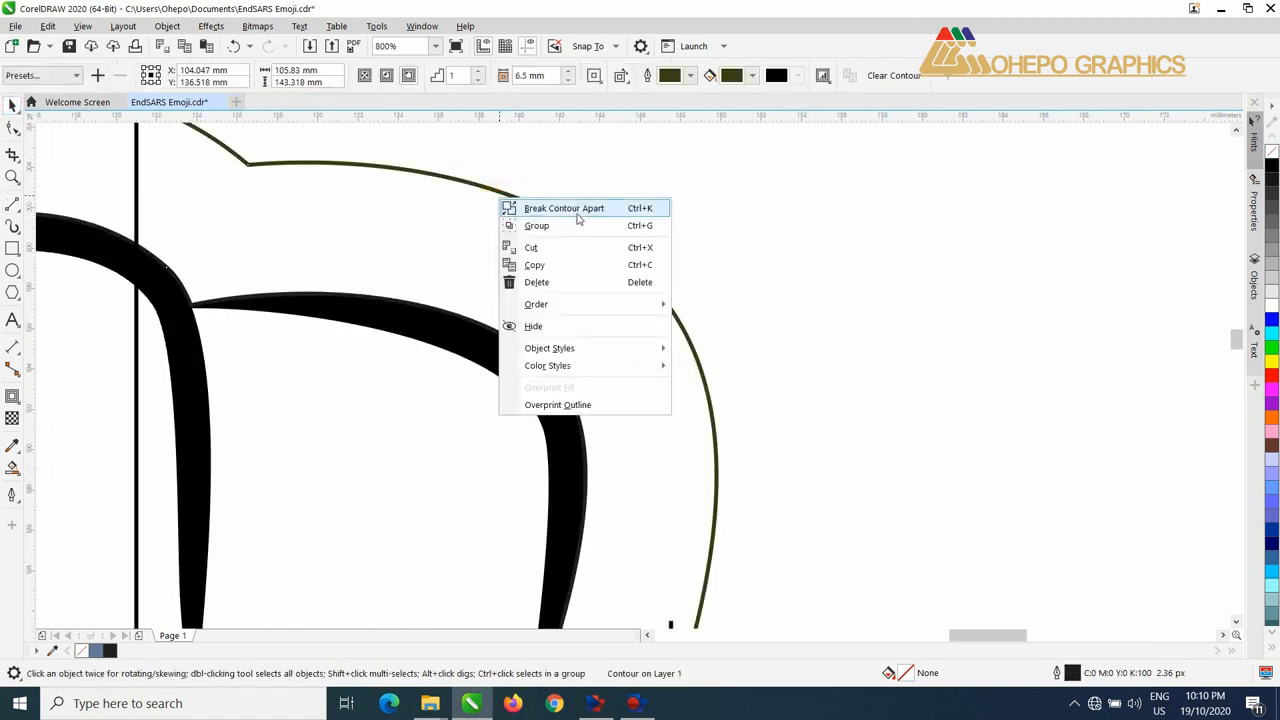
pyautogui.click(575, 208)
pyautogui.scroll(-3, 623, 457)
pyautogui.click(622, 238)
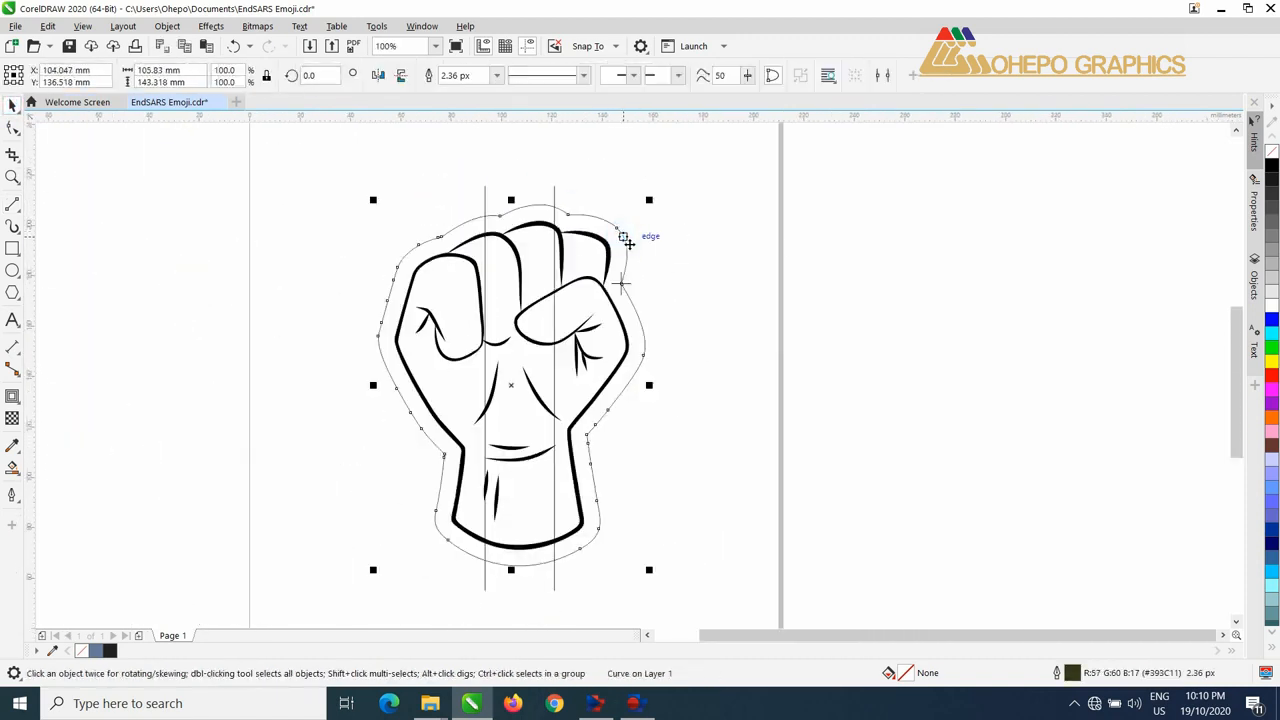
pyautogui.moveTo(623, 237); pyautogui.dragTo(838, 239)
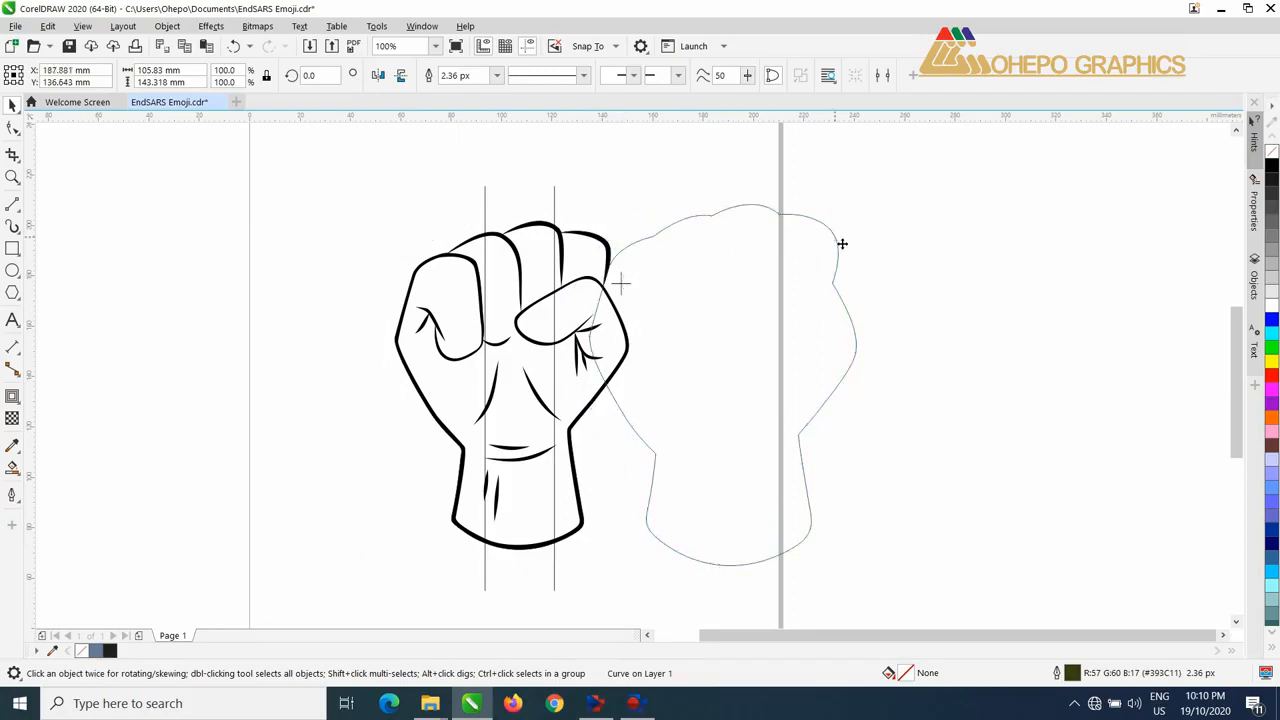
pyautogui.hotkey('ctrl', 'z')
# Step: Move the contour and both vertical lines together beside the fist, to about X 263 mm and Y 135 mm
pyautogui.scroll(1, 557, 201)
pyautogui.click(552, 201)
pyautogui.keyDown('shift'); pyautogui.click(413, 201); pyautogui.keyUp('shift')
pyautogui.keyDown('shift'); pyautogui.click(557, 210); pyautogui.keyUp('shift')
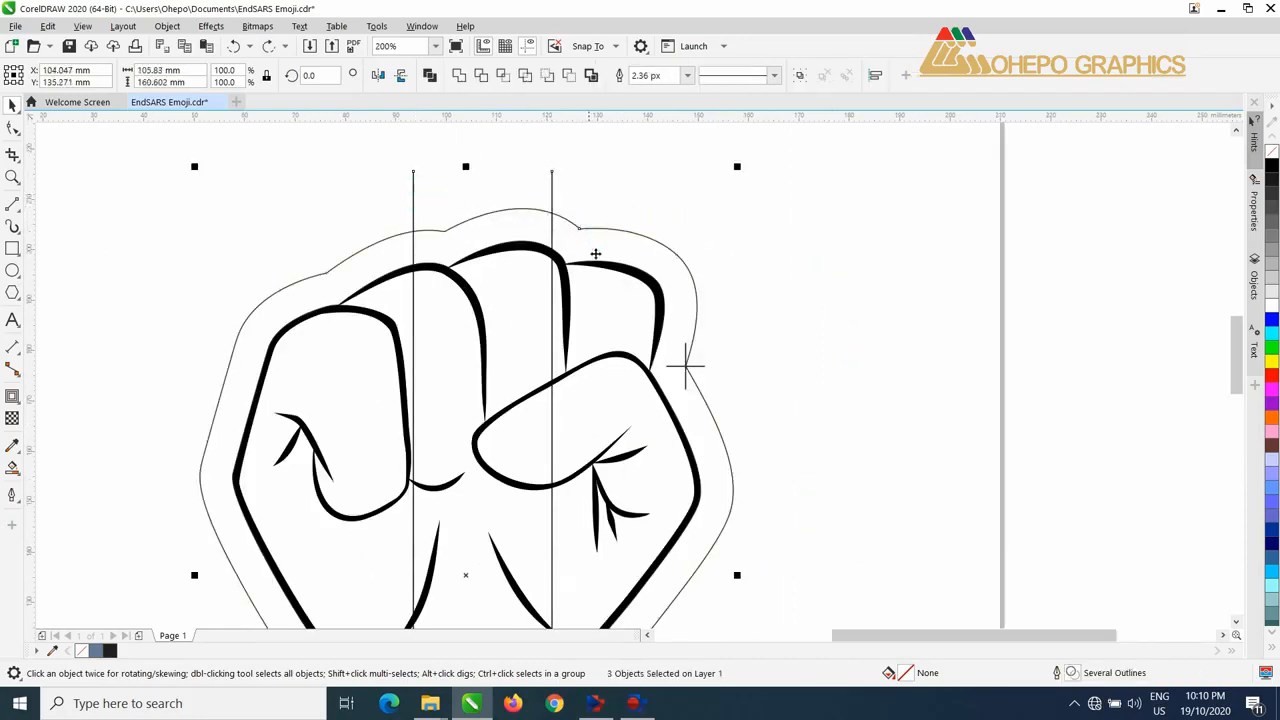
pyautogui.scroll(-1, 594, 257)
pyautogui.moveTo(523, 414); pyautogui.dragTo(929, 403)
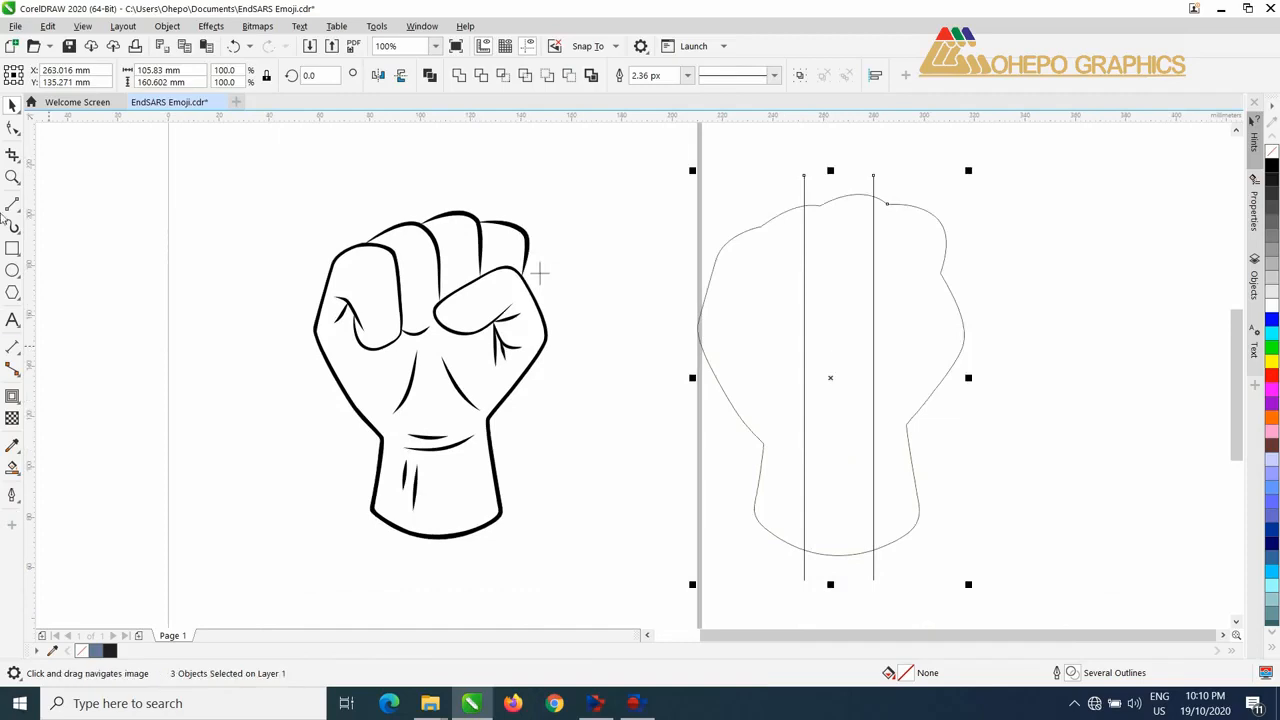
# Step: Smart Fill the three bands enclosed by the moved contour and vertical lines
pyautogui.click(12, 468)
pyautogui.click(792, 272)
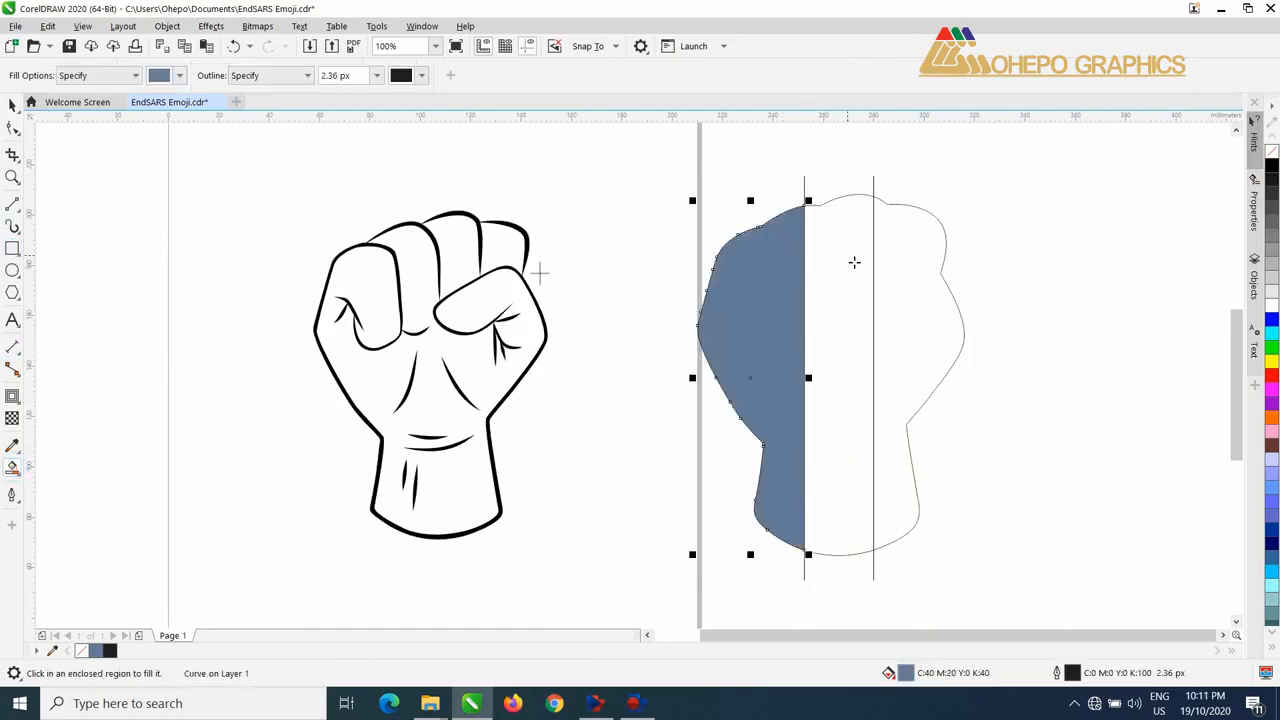
pyautogui.click(852, 261)
pyautogui.click(914, 260)
# Step: Recolour the two outer bands dark green and the middle band white
pyautogui.click(12, 106)
pyautogui.keyDown('shift'); pyautogui.click(755, 300); pyautogui.keyUp('shift')
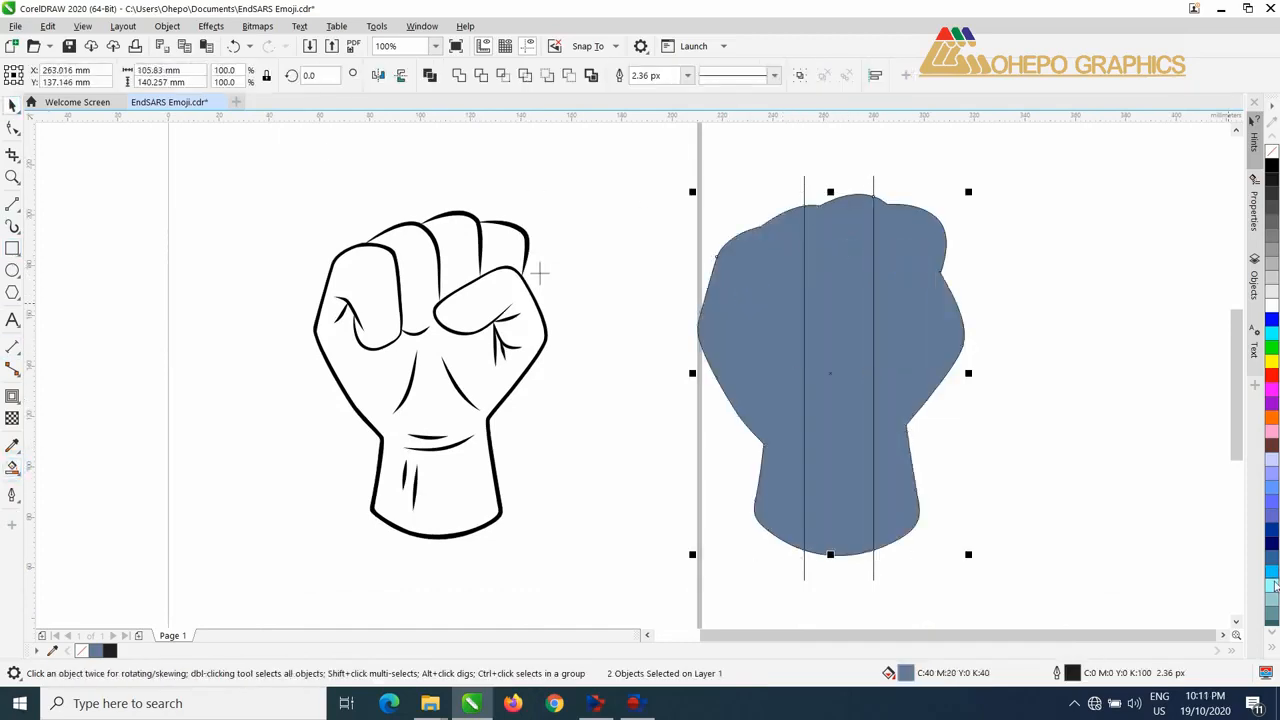
pyautogui.click(1272, 648)
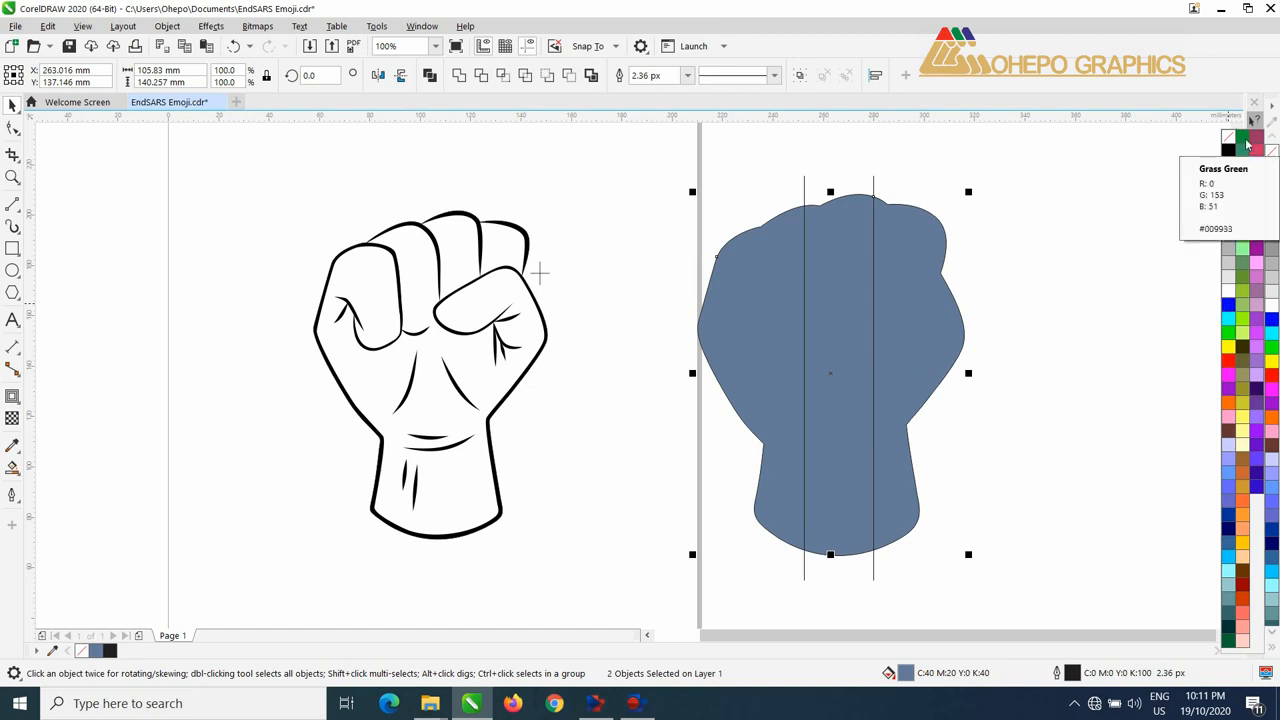
pyautogui.click(1227, 643)
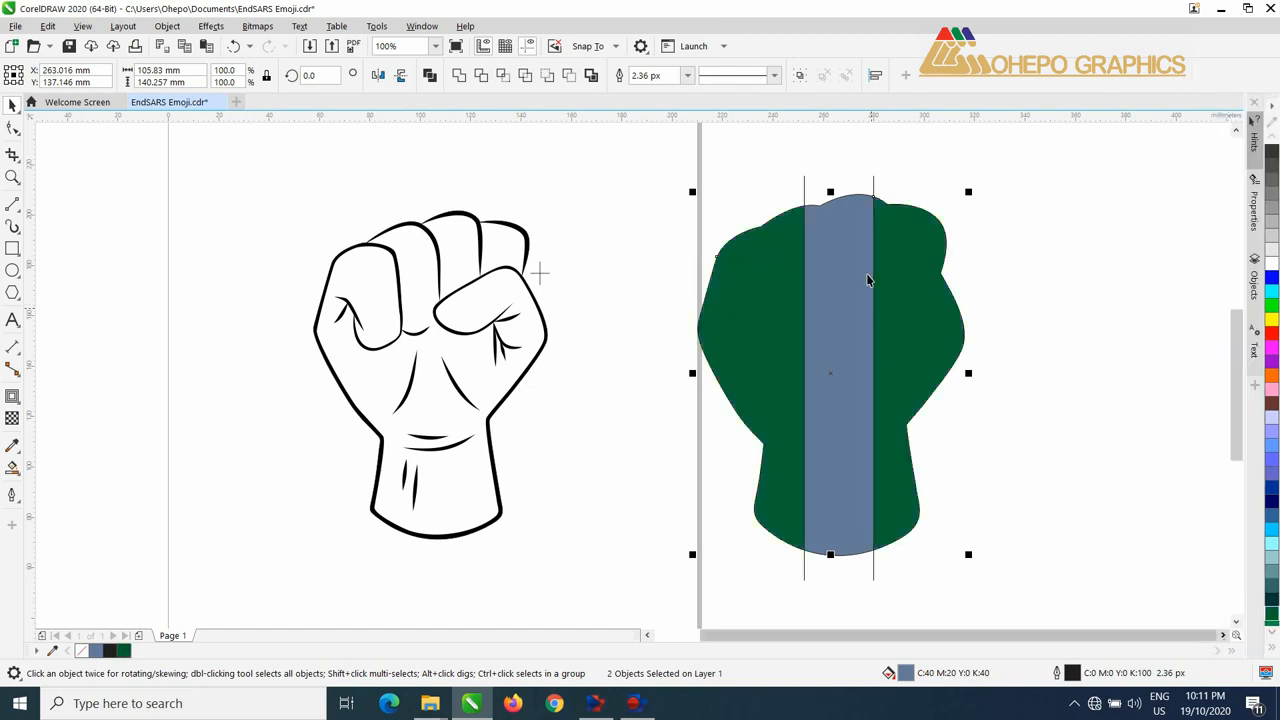
pyautogui.click(851, 234)
pyautogui.click(1272, 263)
# Step: Delete the two vertical dividing lines from the banded shape
pyautogui.click(941, 177)
pyautogui.click(875, 181)
pyautogui.press('Delete')
pyautogui.click(804, 185)
pyautogui.press('Delete')
# Step: Move the banded shape back onto the fist at X 104.047 mm, Y 136.518 mm and send it to the back of the page
pyautogui.moveTo(668, 187); pyautogui.dragTo(1040, 600)
pyautogui.moveTo(986, 251); pyautogui.dragTo(578, 262)
pyautogui.rightClick(557, 257)
pyautogui.moveTo(626, 399)
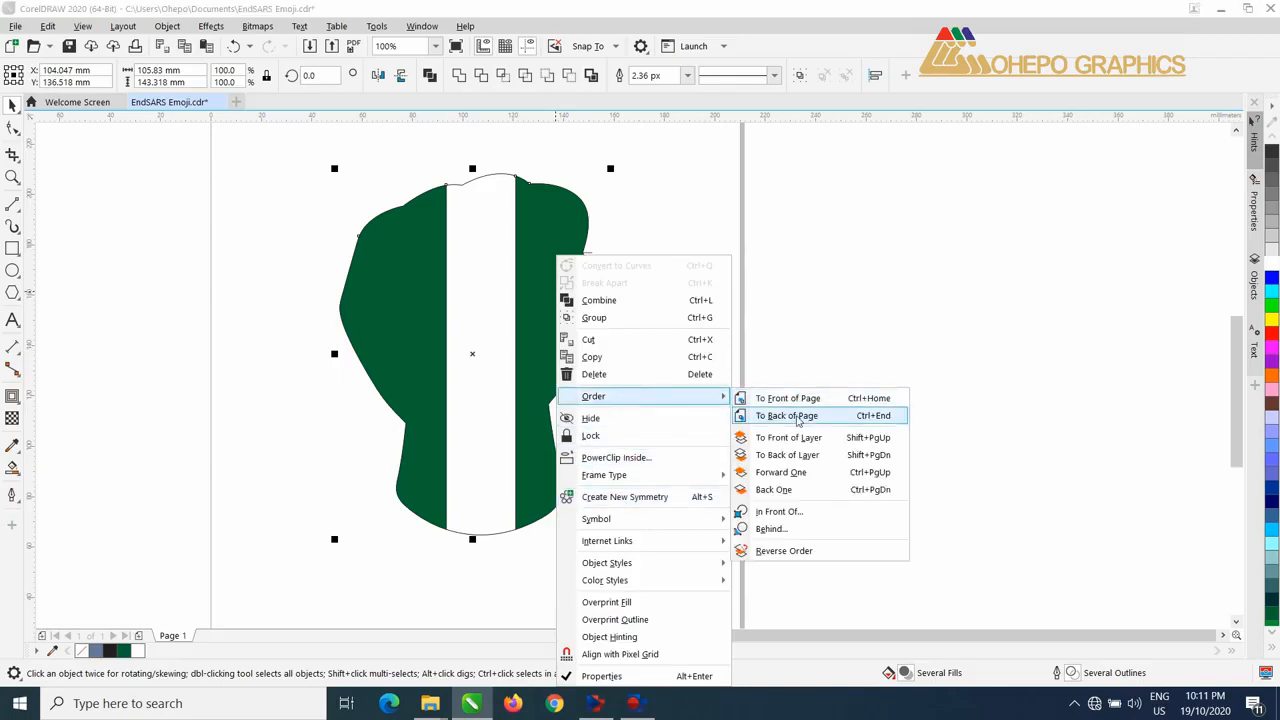
pyautogui.click(800, 416)
# Step: Delete the crosshair lines at the contour's notch beside the thumb
pyautogui.click(823, 266)
pyautogui.scroll(2, 601, 255)
pyautogui.moveTo(686, 303); pyautogui.dragTo(672, 280)
pyautogui.scroll(-4, 566, 290)
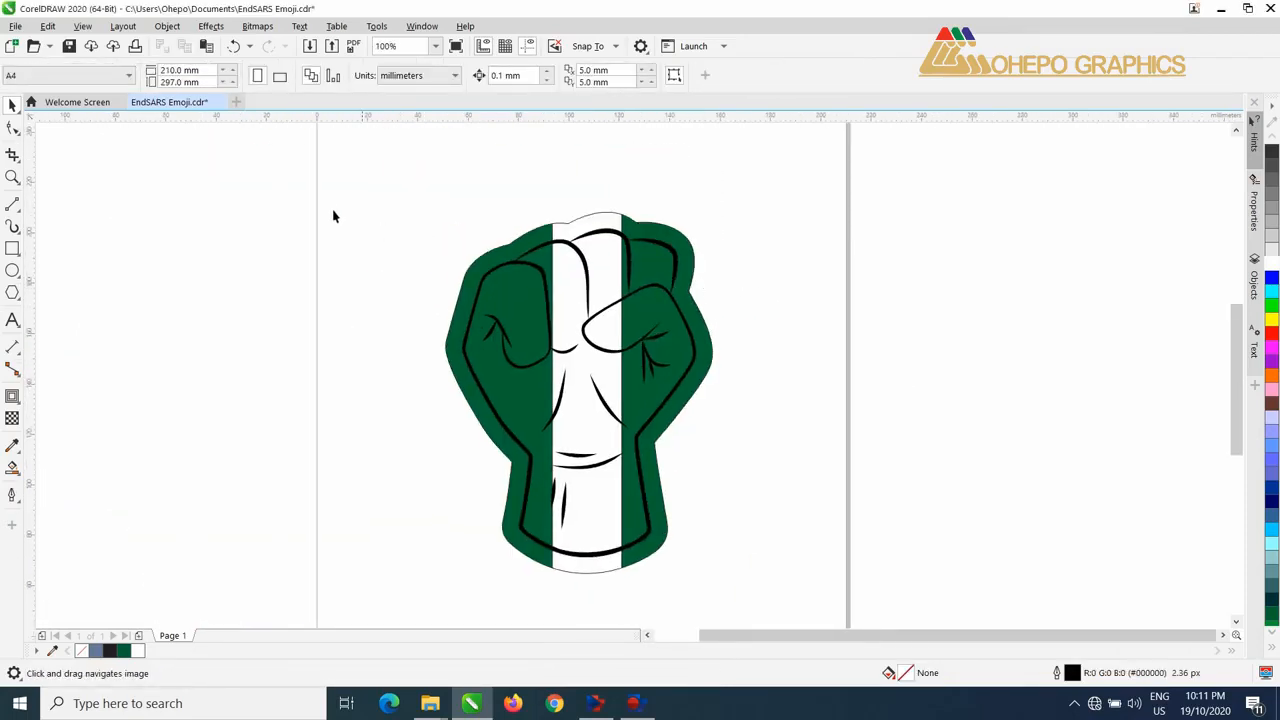
# Step: Set the outline width to None for the whole fist artwork, including the bands and contour
pyautogui.moveTo(264, 186); pyautogui.dragTo(819, 529)
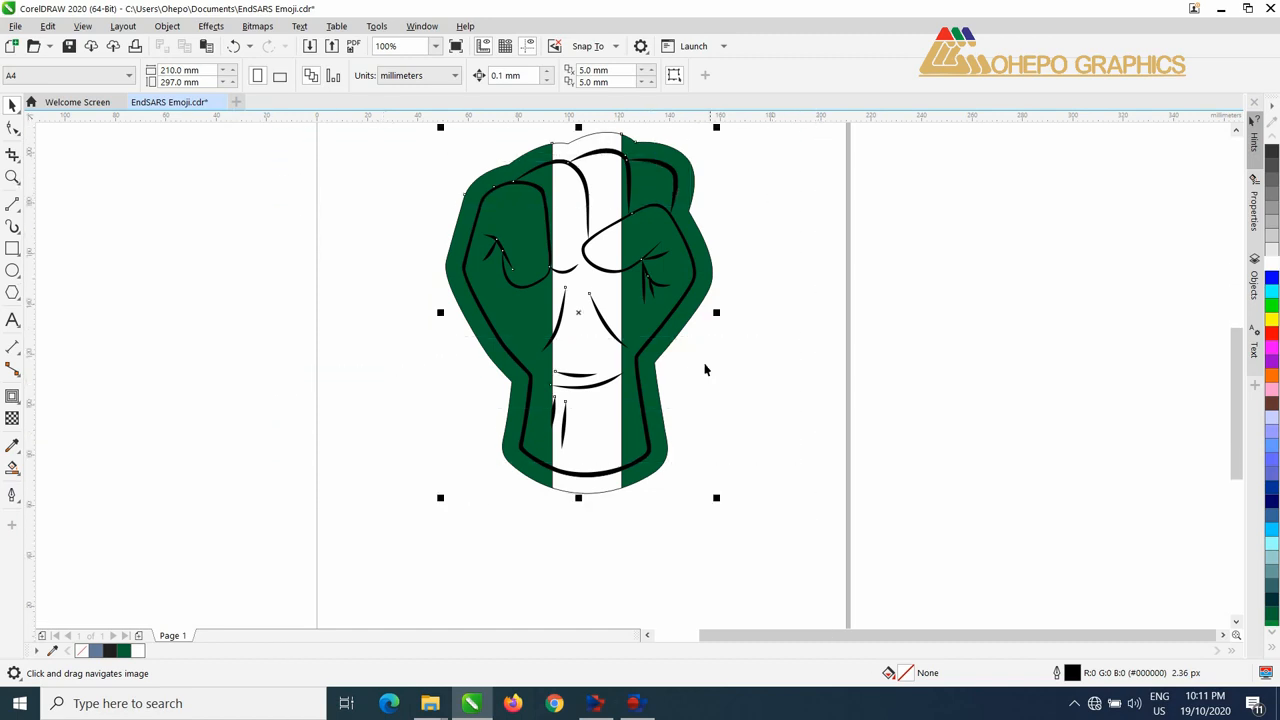
pyautogui.moveTo(706, 366); pyautogui.dragTo(709, 420)
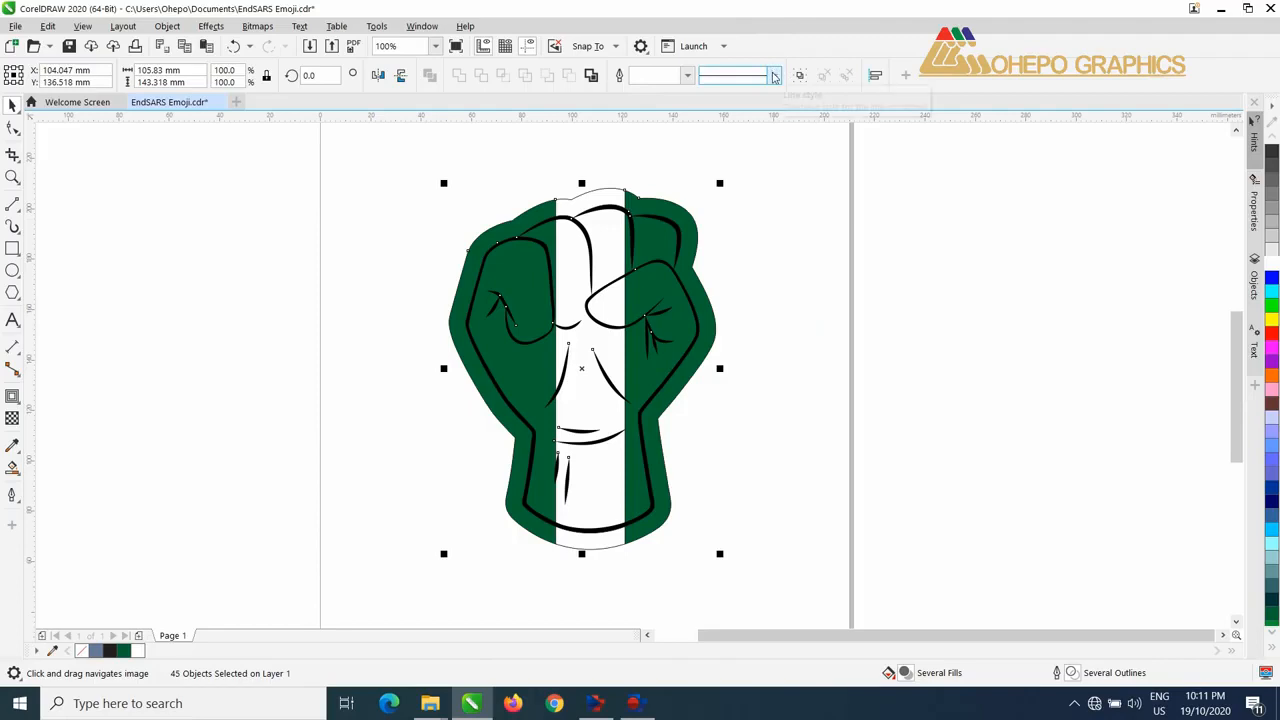
pyautogui.click(687, 76)
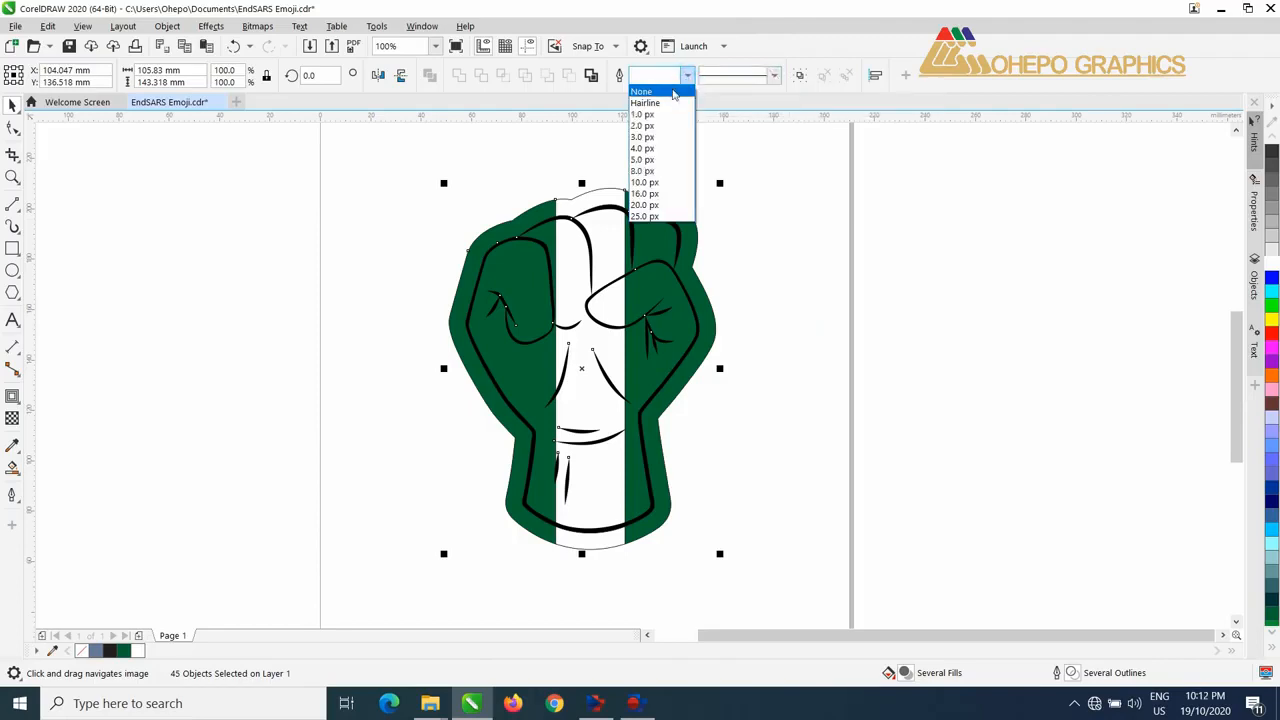
pyautogui.click(673, 92)
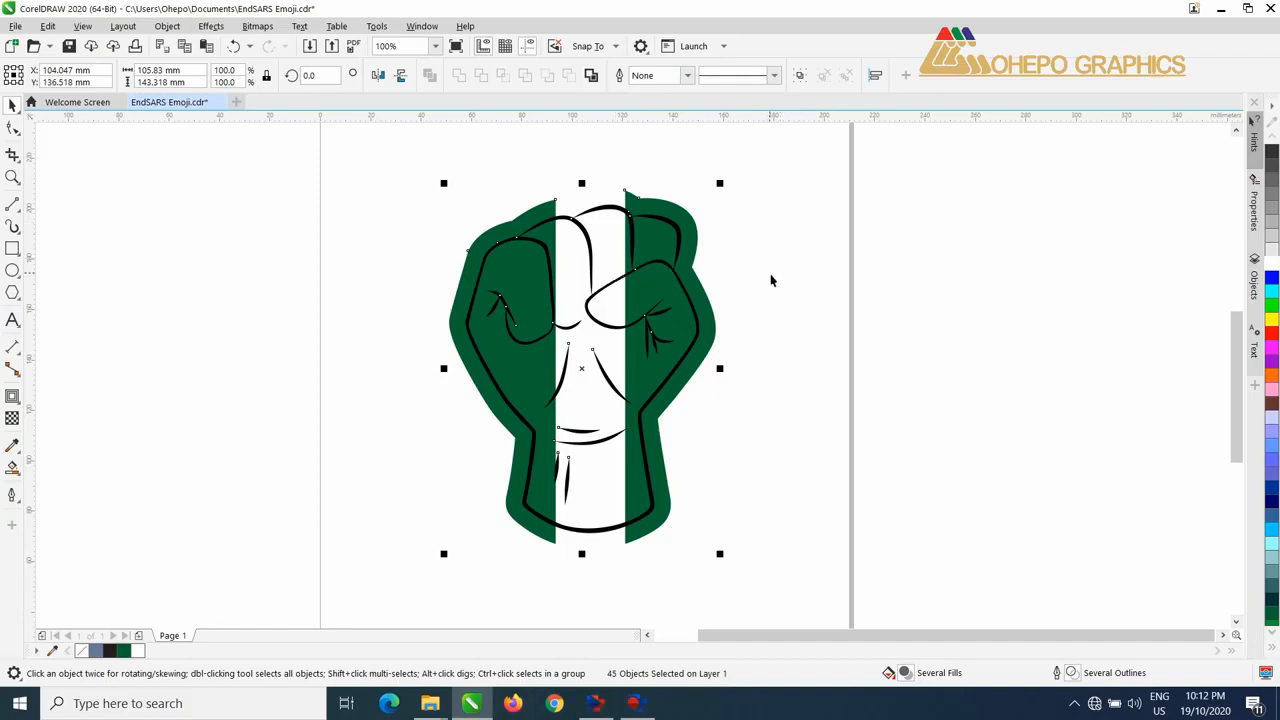
pyautogui.click(916, 267)
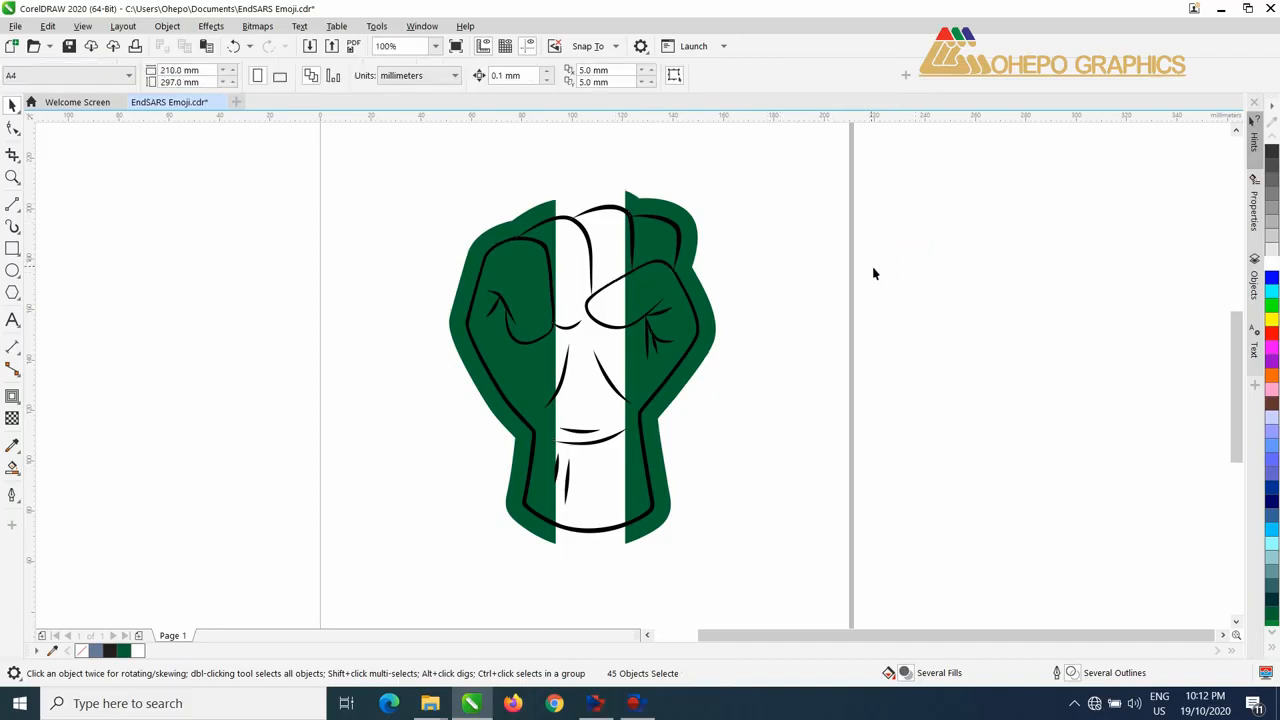